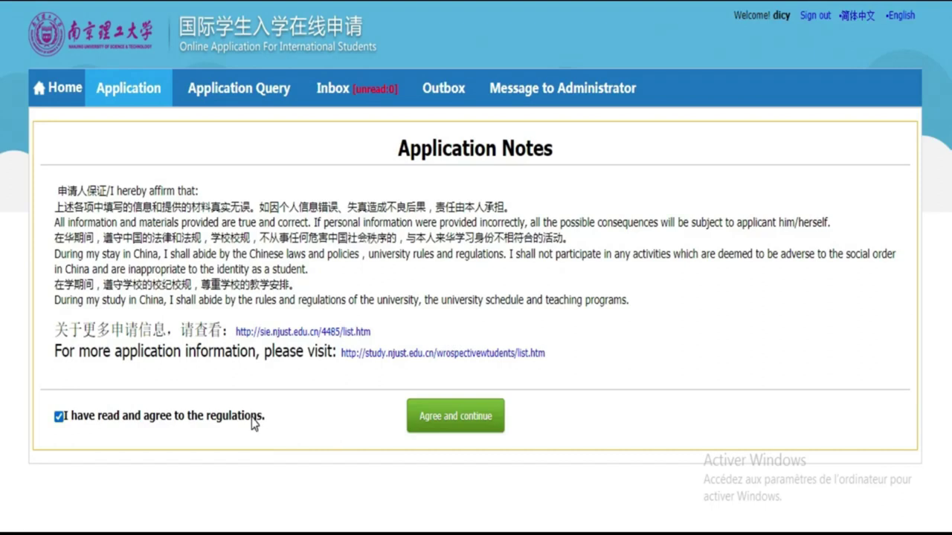
Step: Accept the regulations and retry translating the page
{"action": "left_click", "coordinate": [476, 430]}
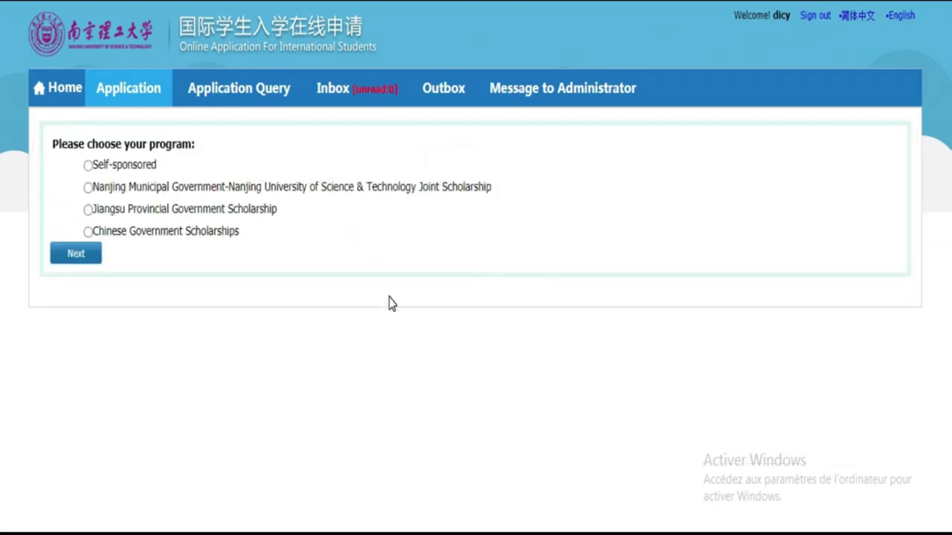
{"action": "left_click", "coordinate": [858, 16]}
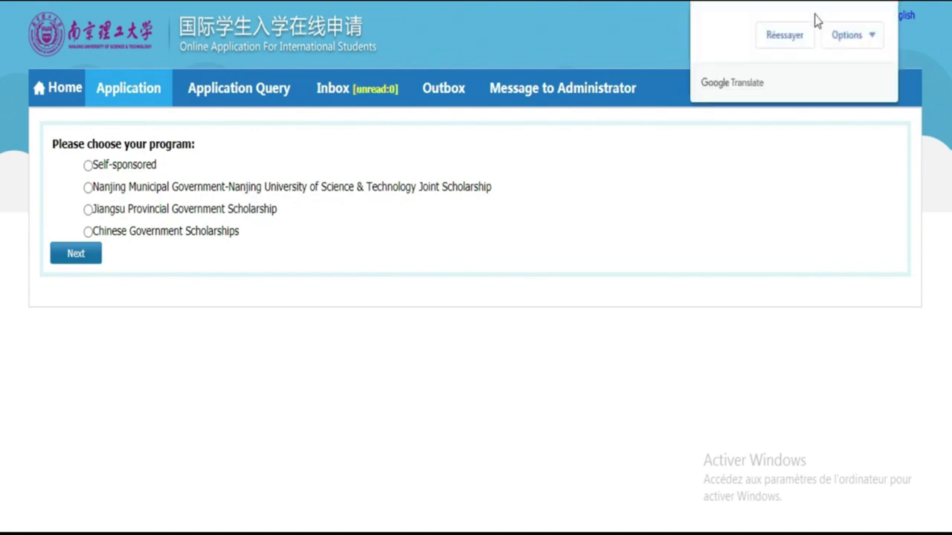
{"action": "left_click", "coordinate": [783, 40]}
{"action": "left_click", "coordinate": [578, 318]}
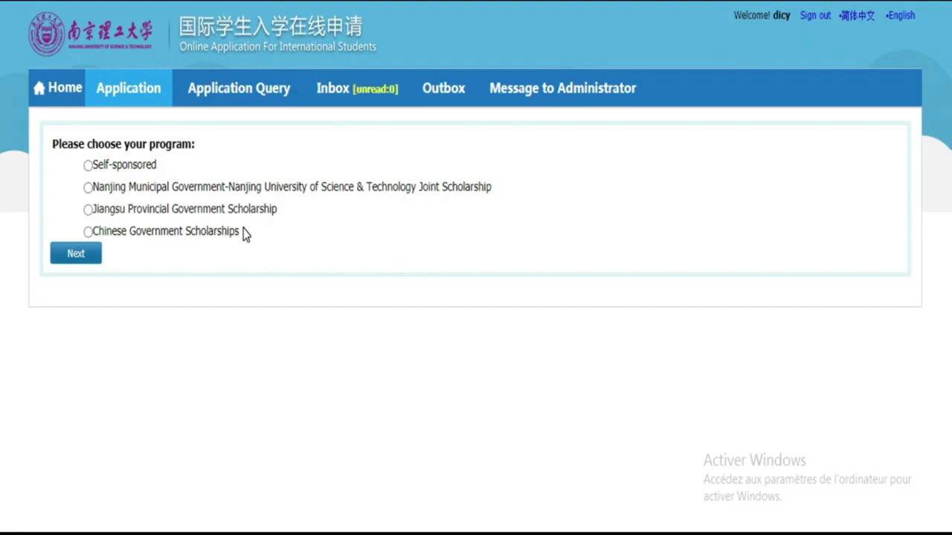
Step: Choose the Nanjing Municipal Government joint scholarship and Undergraduate Student as applicant type
{"action": "left_click", "coordinate": [88, 187]}
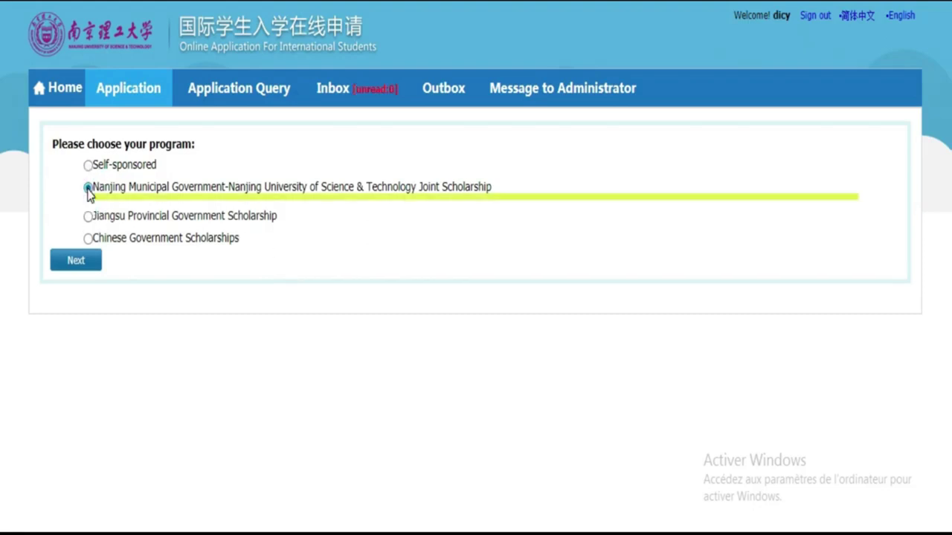
{"action": "left_click", "coordinate": [75, 274]}
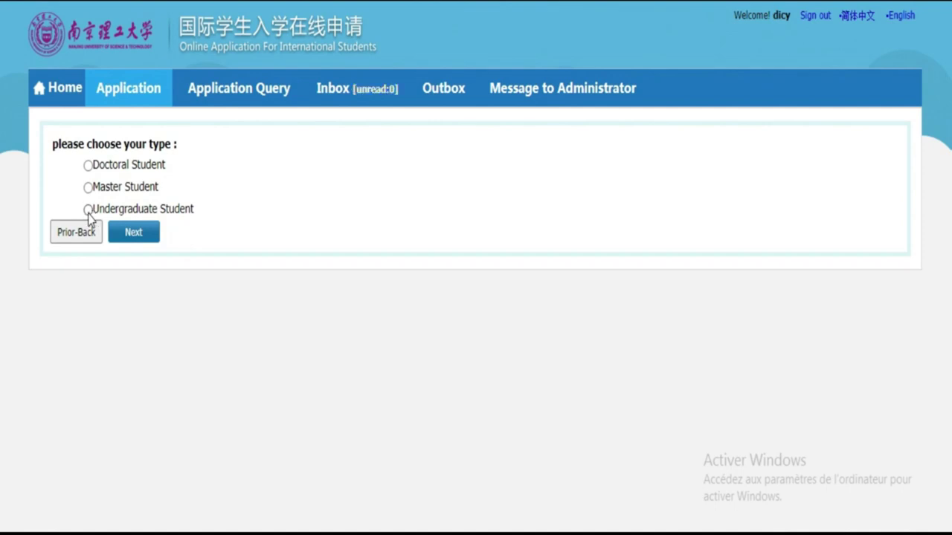
{"action": "left_click", "coordinate": [87, 211]}
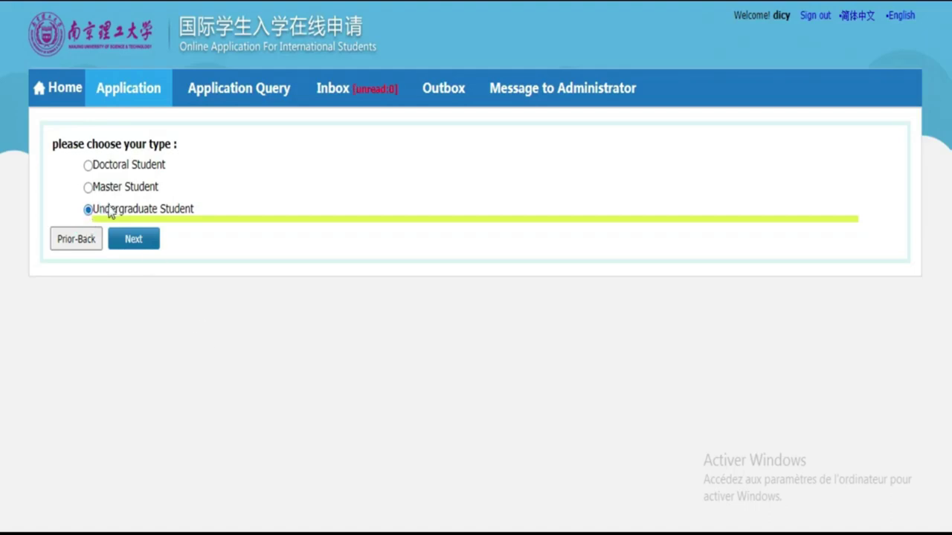
{"action": "left_click", "coordinate": [142, 247]}
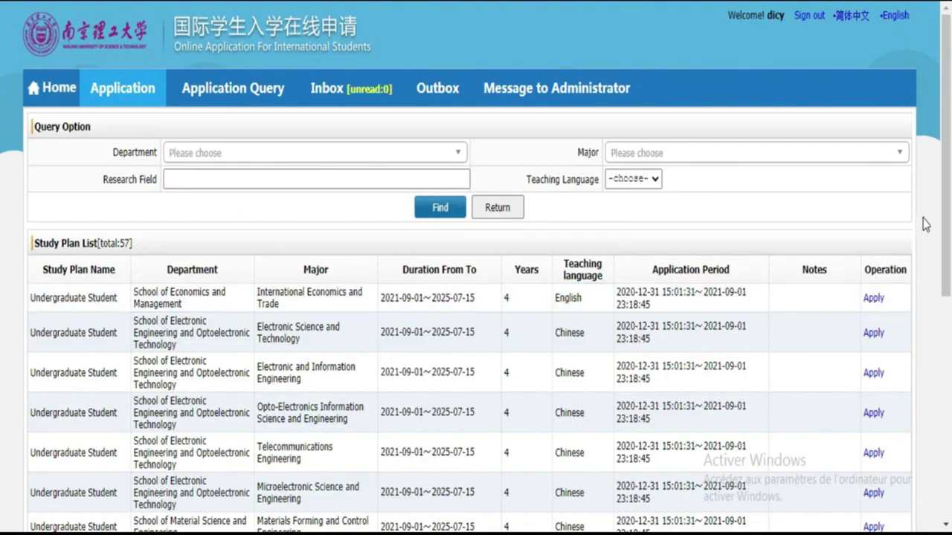
{"action": "scroll", "coordinate": [2, 238], "scroll_direction": "down", "scroll_amount": 5}
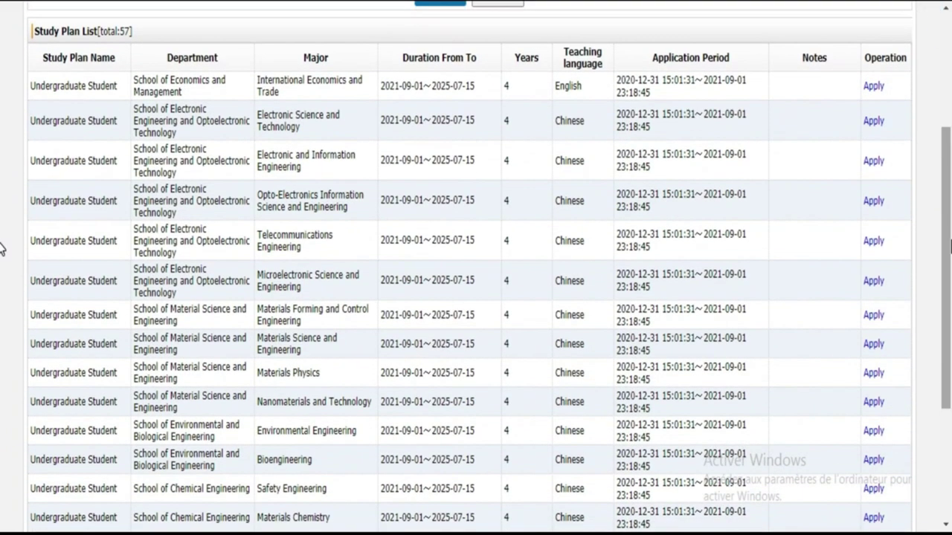
{"action": "scroll", "coordinate": [2, 257], "scroll_direction": "down", "scroll_amount": 3}
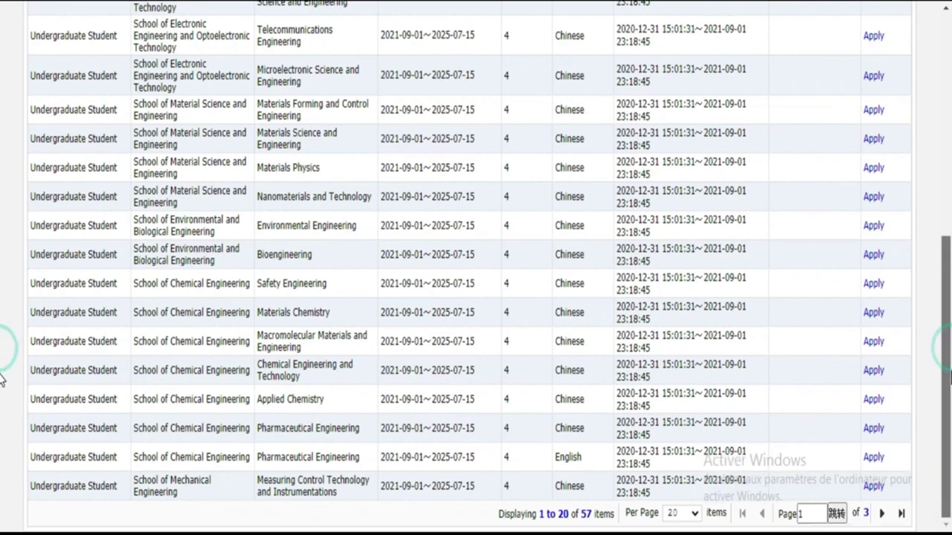
{"action": "left_click_drag", "start_coordinate": [949, 373], "coordinate": [948, 257]}
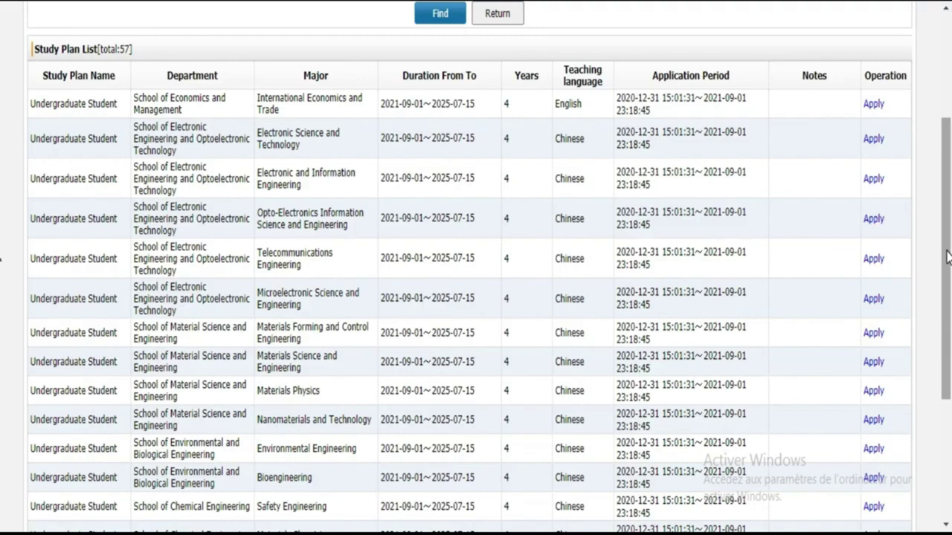
{"action": "scroll", "coordinate": [3, 273], "scroll_direction": "down", "scroll_amount": 1}
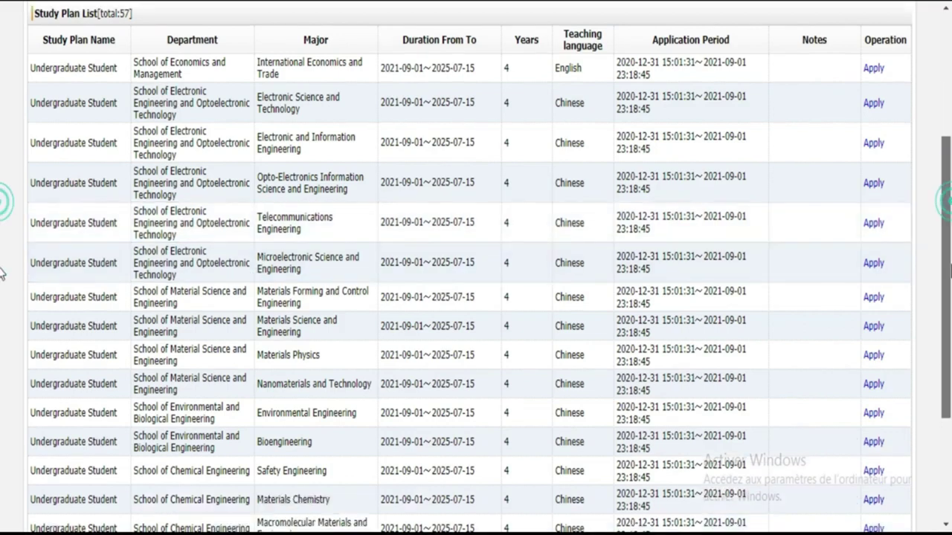
{"action": "scroll", "coordinate": [3, 274], "scroll_direction": "down", "scroll_amount": 5}
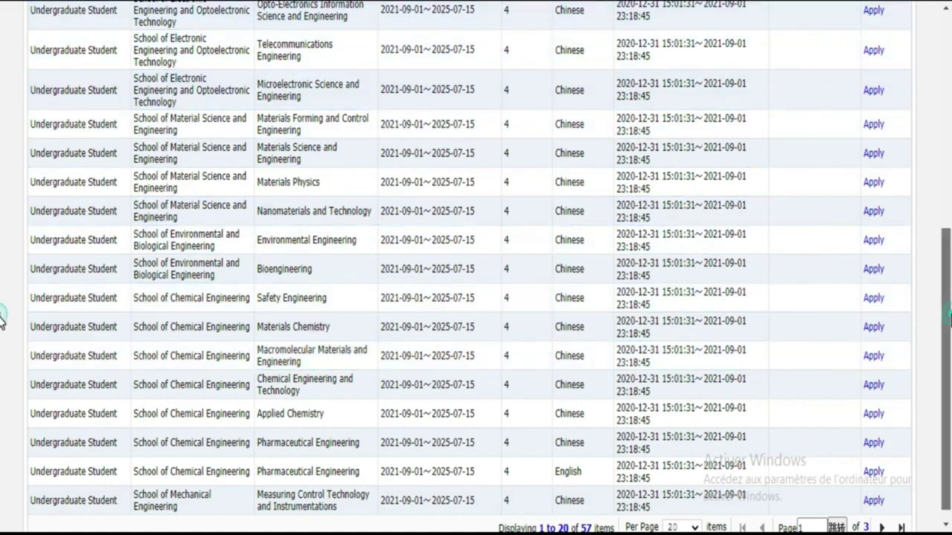
{"action": "scroll", "coordinate": [2, 320], "scroll_direction": "up", "scroll_amount": 5}
{"action": "scroll", "coordinate": [2, 167], "scroll_direction": "down", "scroll_amount": 1}
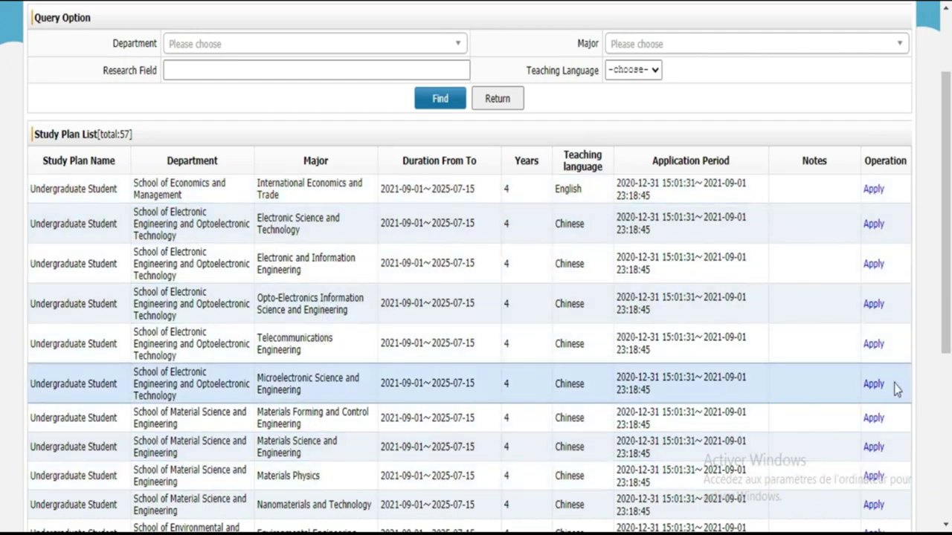
{"action": "scroll", "coordinate": [3, 245], "scroll_direction": "down", "scroll_amount": 3}
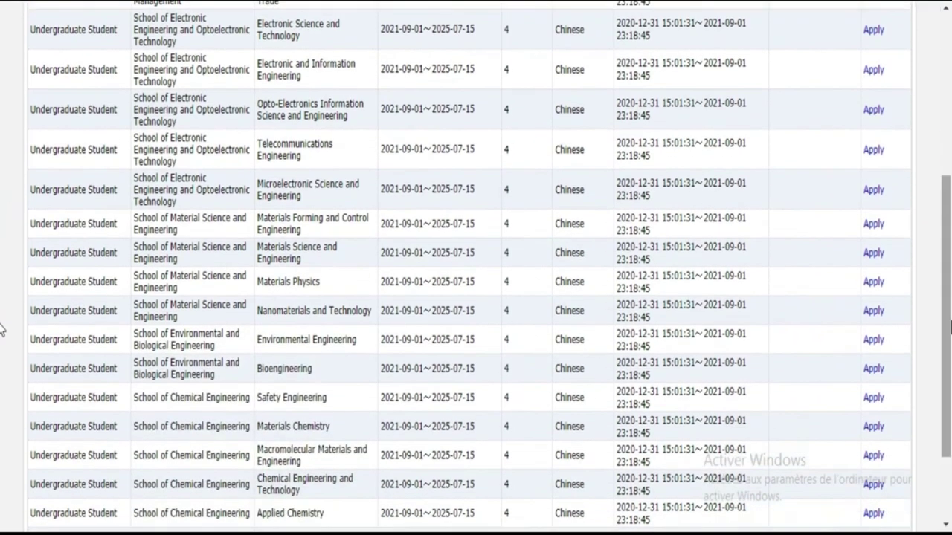
{"action": "scroll", "coordinate": [2, 333], "scroll_direction": "down", "scroll_amount": 2}
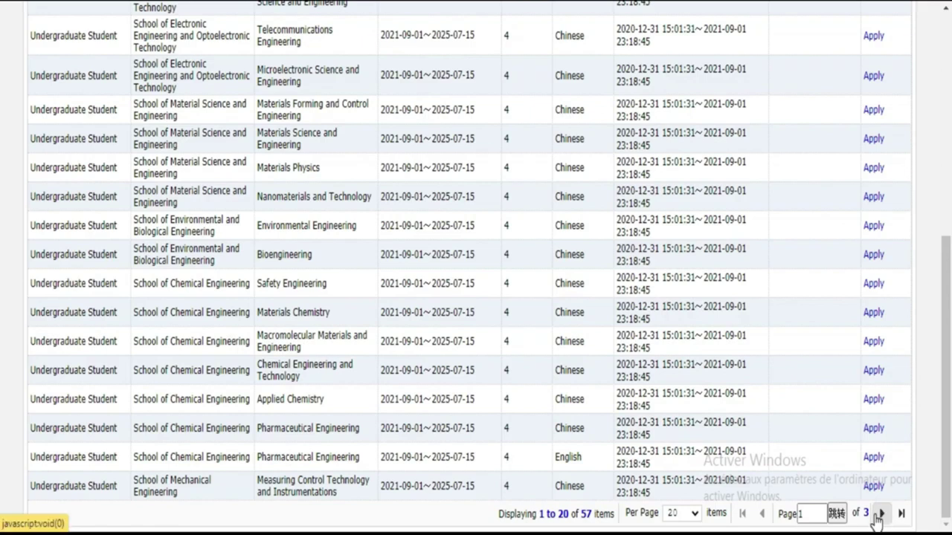
Step: Browse the study plan pages 1 to 3, then return to the first page
{"action": "left_click", "coordinate": [879, 513]}
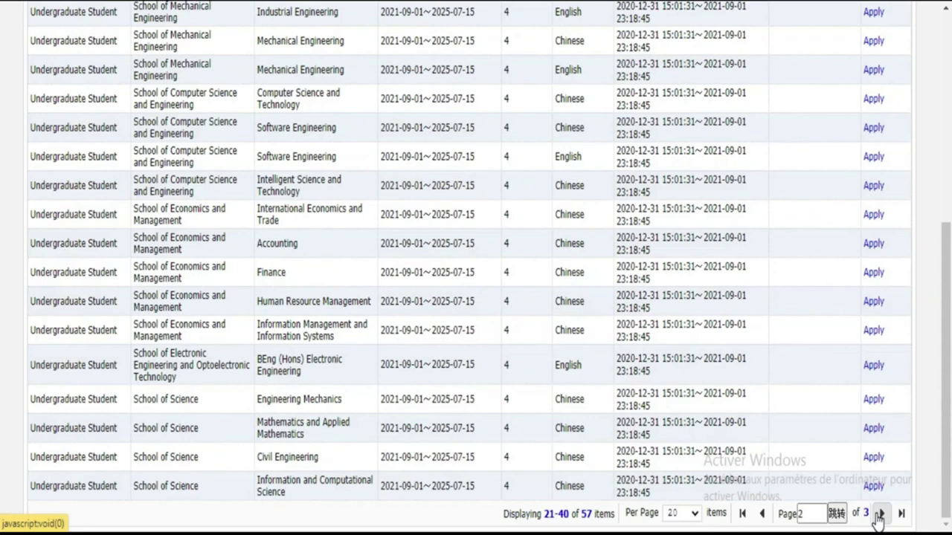
{"action": "left_click", "coordinate": [879, 517]}
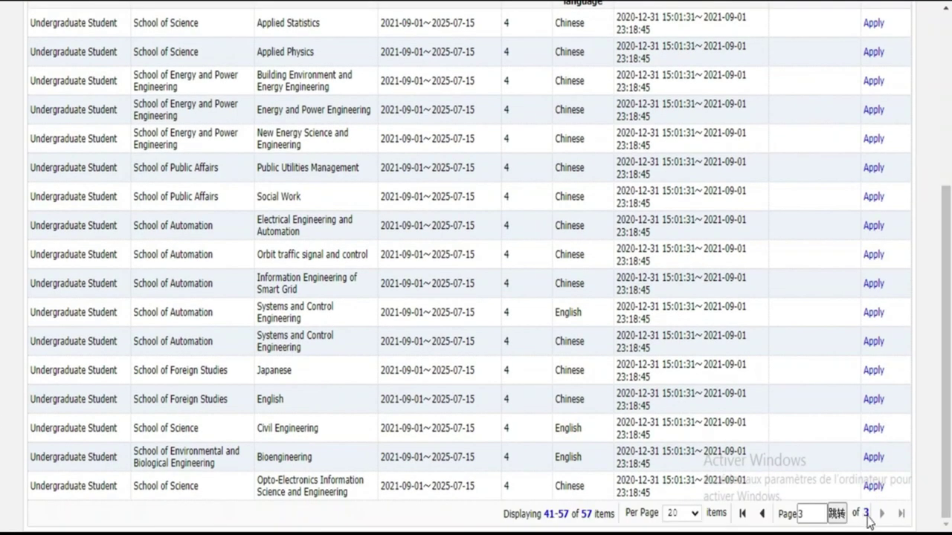
{"action": "left_click", "coordinate": [802, 513]}
{"action": "key", "text": "BackSpace"}
{"action": "left_click", "coordinate": [764, 517]}
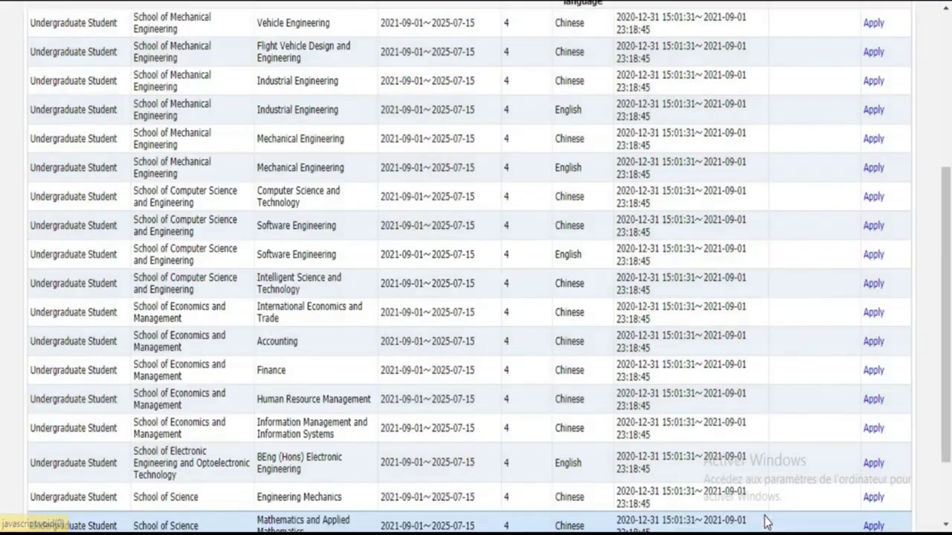
{"action": "scroll", "coordinate": [2, 372], "scroll_direction": "down", "scroll_amount": 1}
{"action": "scroll", "coordinate": [2, 412], "scroll_direction": "down", "scroll_amount": 1}
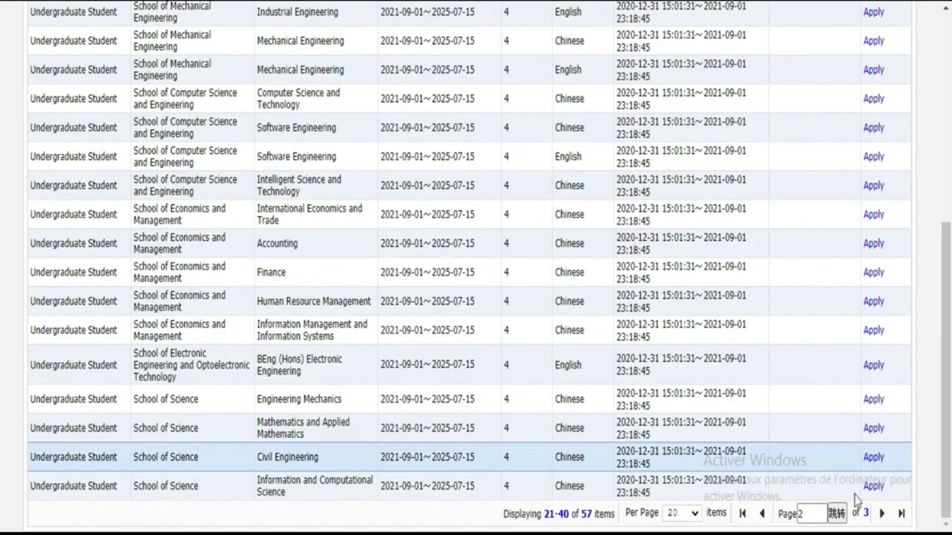
{"action": "left_click", "coordinate": [742, 515]}
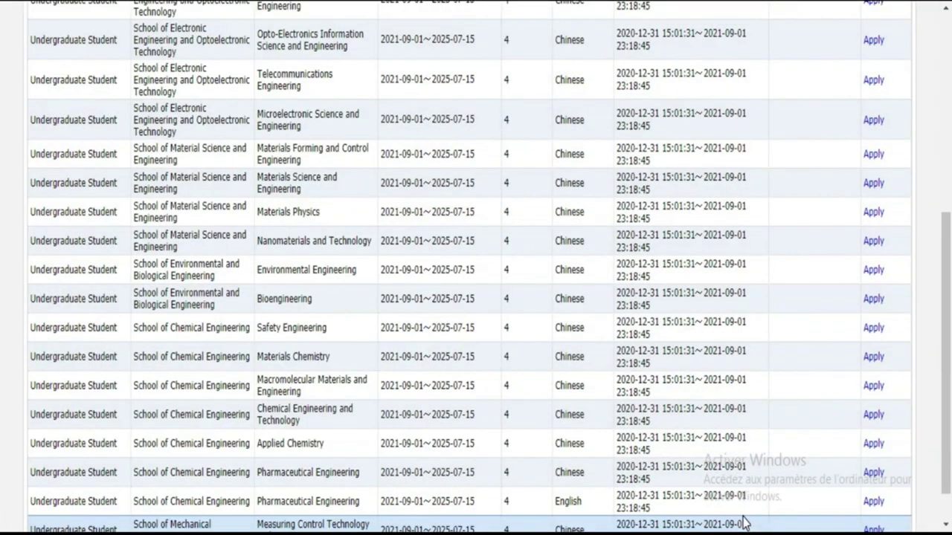
{"action": "scroll", "coordinate": [3, 482], "scroll_direction": "down", "scroll_amount": 1}
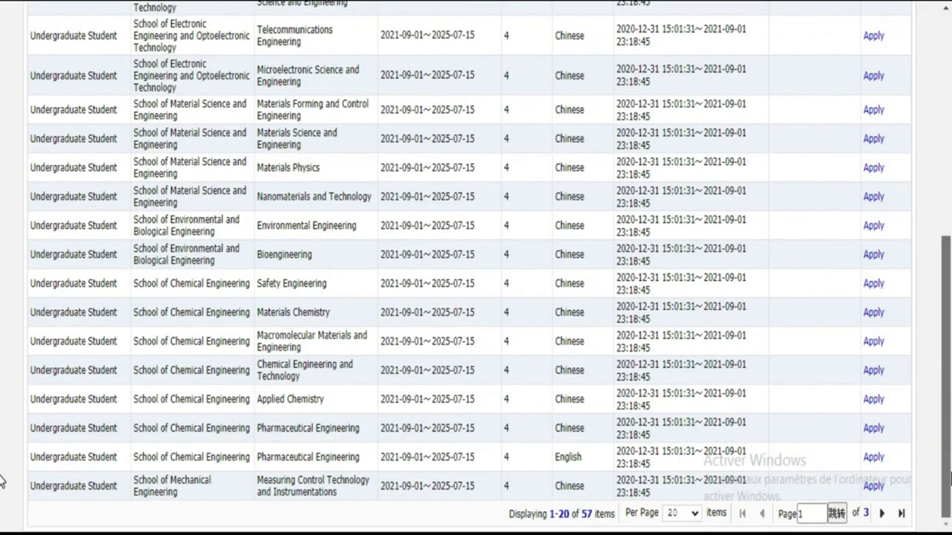
{"action": "scroll", "coordinate": [2, 476], "scroll_direction": "up", "scroll_amount": 4}
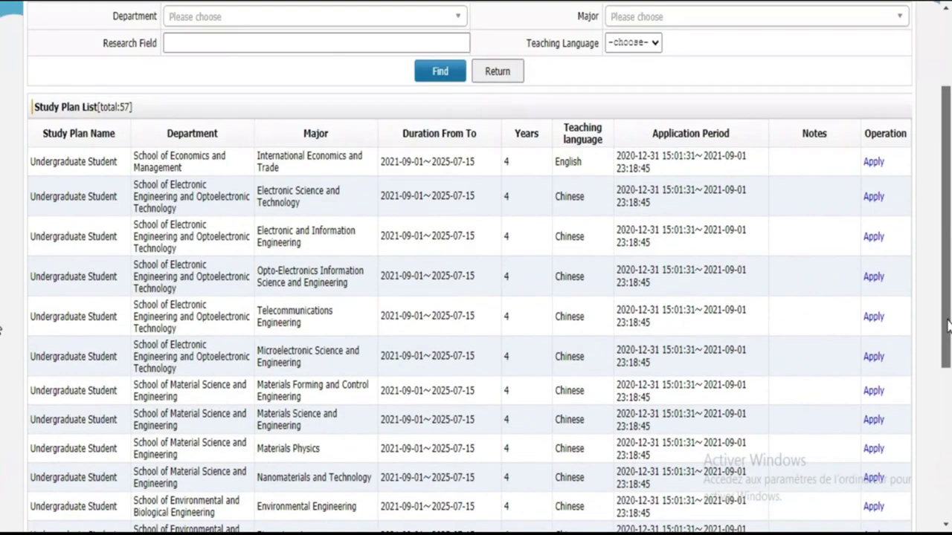
{"action": "scroll", "coordinate": [2, 389], "scroll_direction": "down", "scroll_amount": 4}
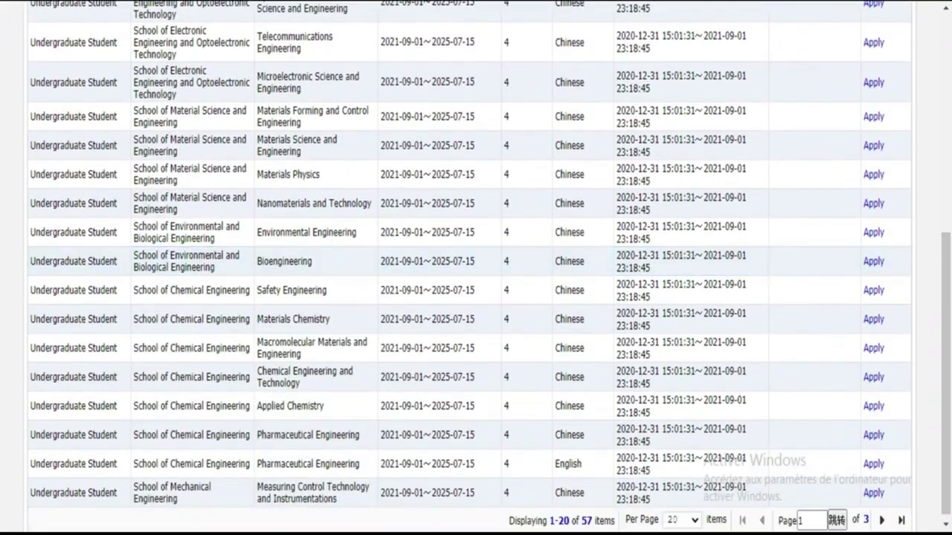
Step: Return to page 2 and apply for Mathematics and Applied Mathematics
{"action": "left_click", "coordinate": [882, 520]}
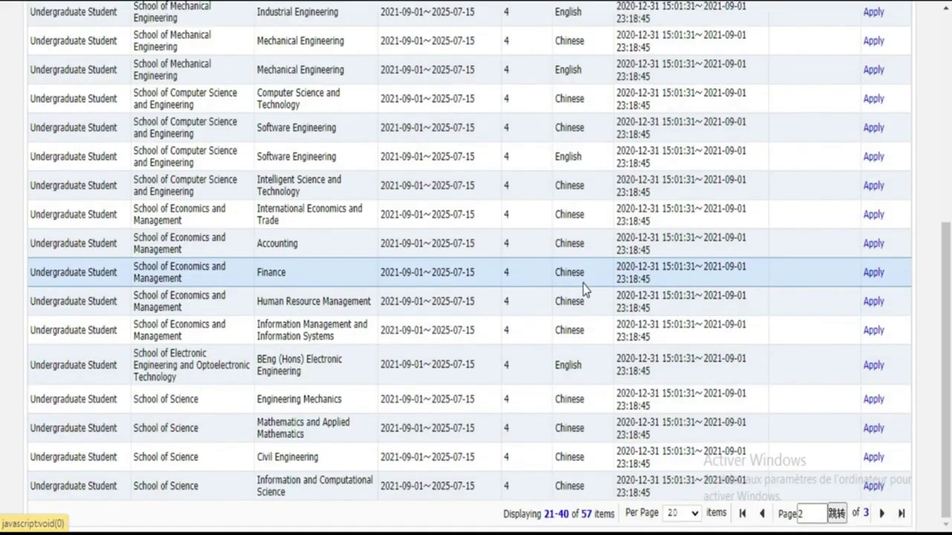
{"action": "scroll", "coordinate": [0, 302], "scroll_direction": "up", "scroll_amount": 3}
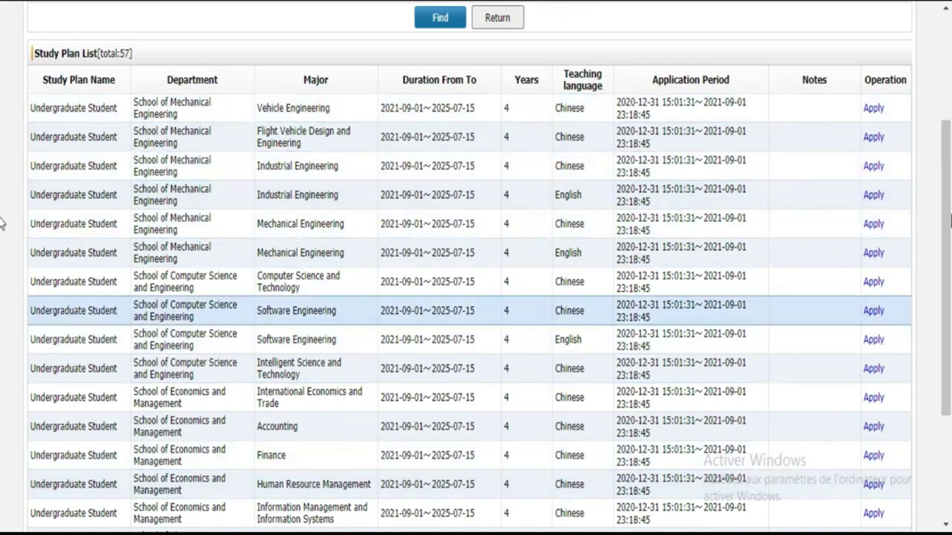
{"action": "scroll", "coordinate": [1, 316], "scroll_direction": "down", "scroll_amount": 2}
{"action": "scroll", "coordinate": [1, 316], "scroll_direction": "down", "scroll_amount": 1}
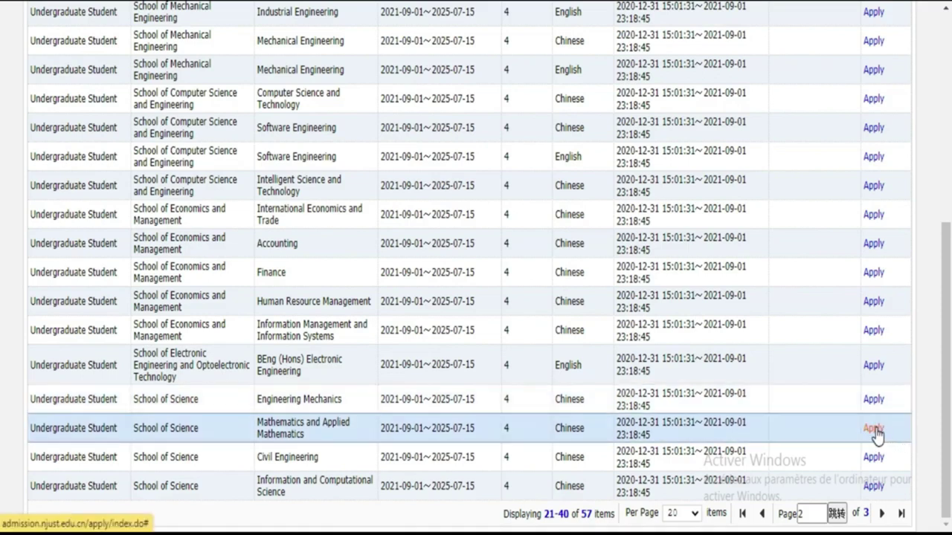
{"action": "left_click", "coordinate": [875, 429]}
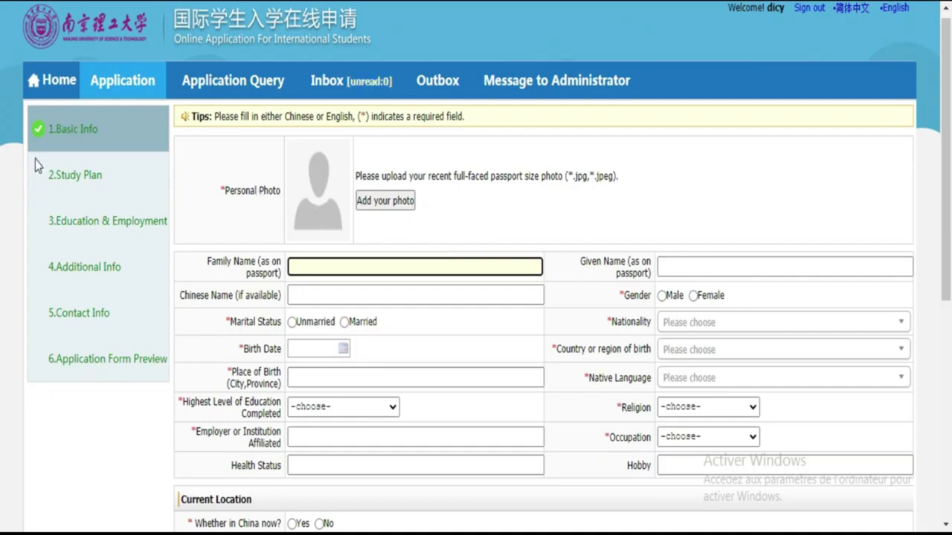
Step: Bring up the photo file chooser from 'Add your photo' on the Basic Info form
{"action": "left_click_drag", "start_coordinate": [35, 160], "coordinate": [104, 328]}
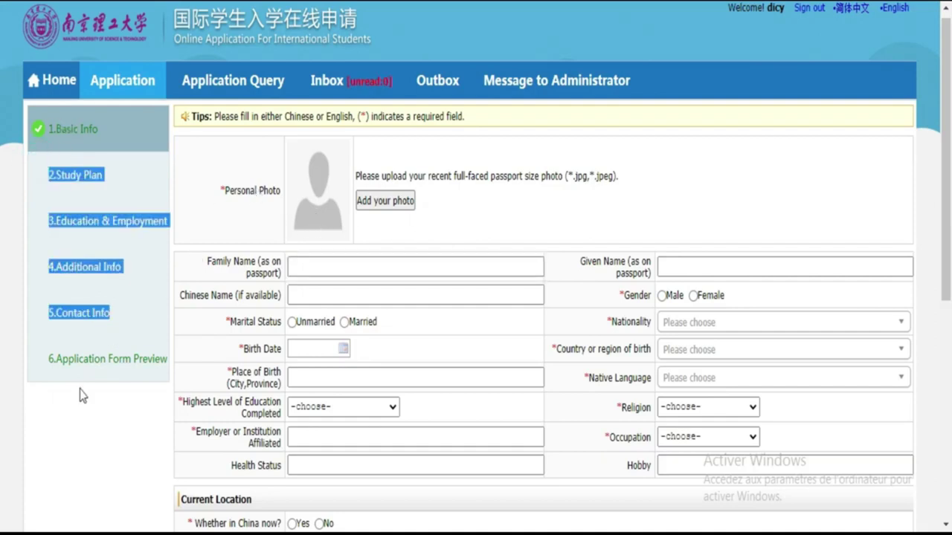
{"action": "left_click", "coordinate": [81, 418]}
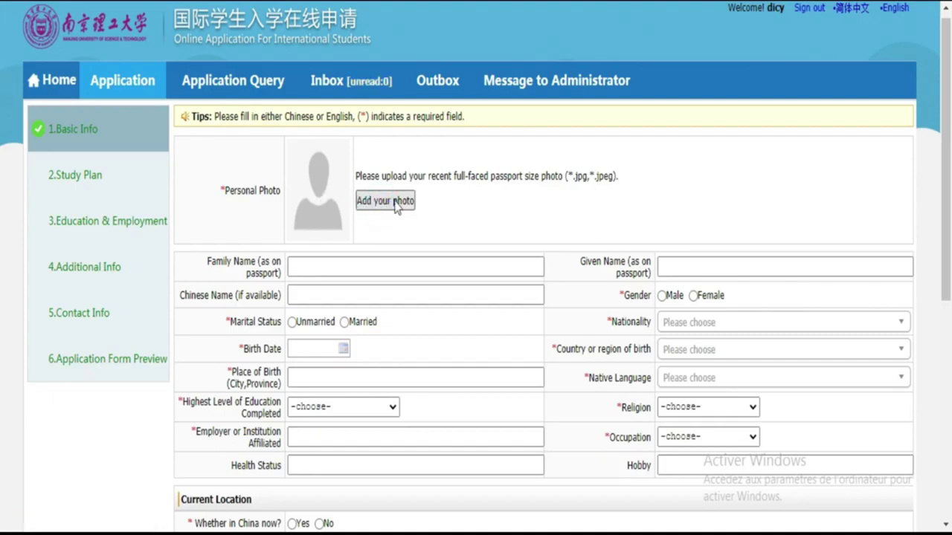
{"action": "left_click", "coordinate": [386, 202]}
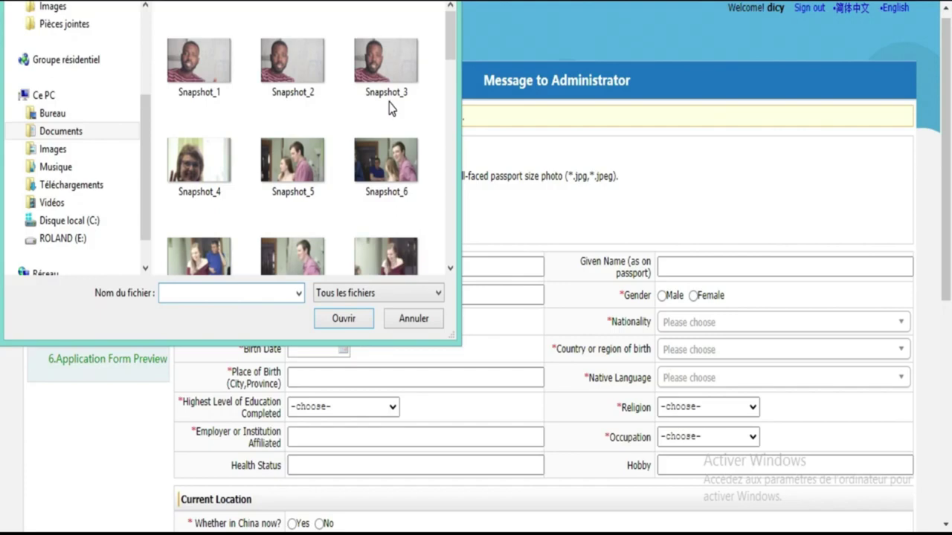
{"action": "left_click", "coordinate": [383, 53]}
{"action": "double_click", "coordinate": [383, 52]}
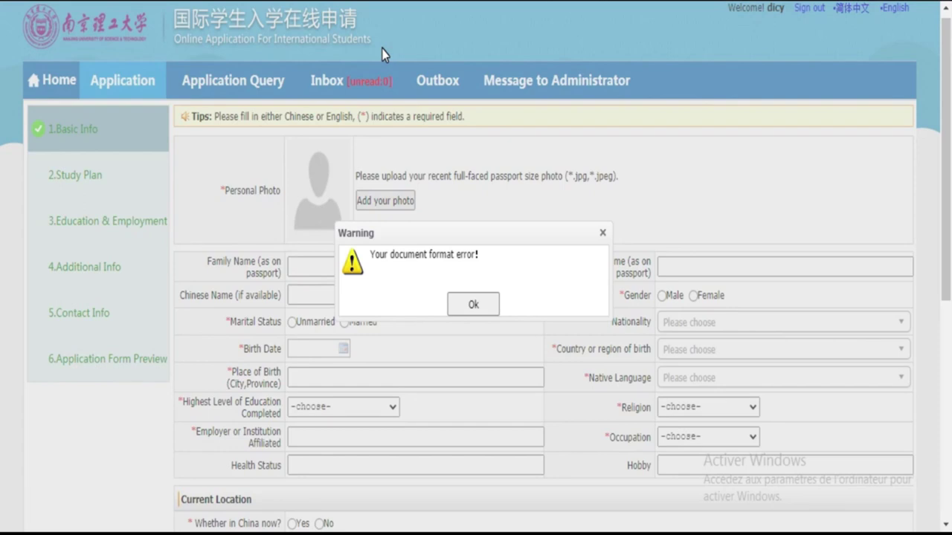
{"action": "left_click", "coordinate": [469, 306]}
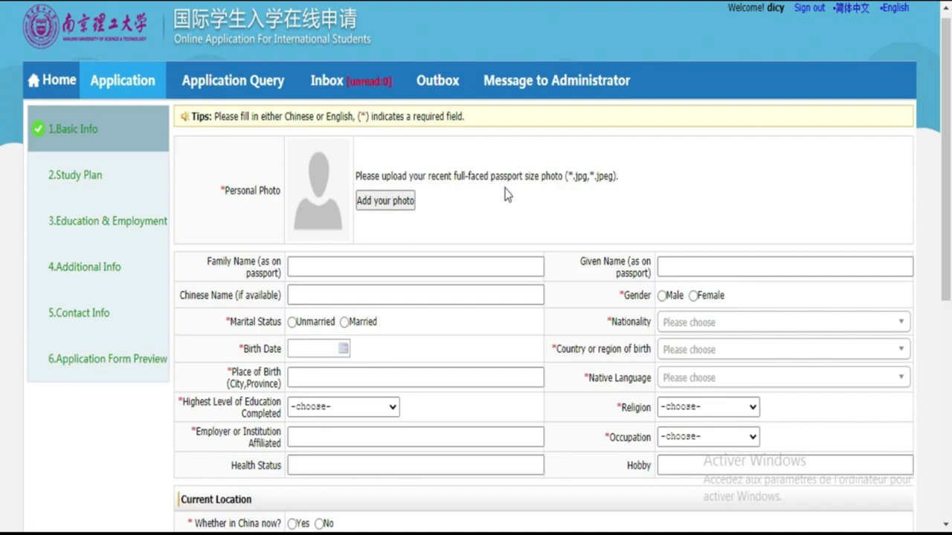
{"action": "double_click", "coordinate": [582, 185]}
{"action": "left_click_drag", "start_coordinate": [584, 186], "coordinate": [616, 186]}
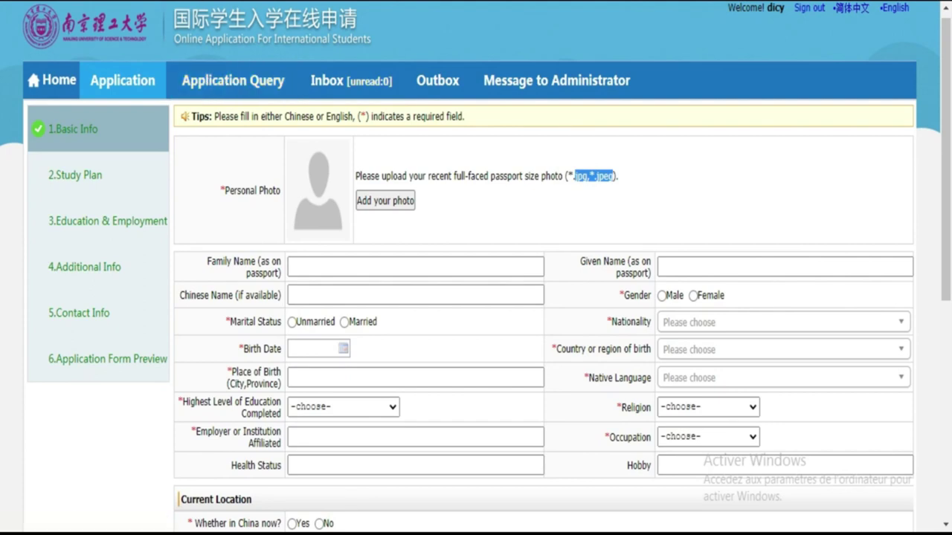
{"action": "left_click", "coordinate": [372, 202]}
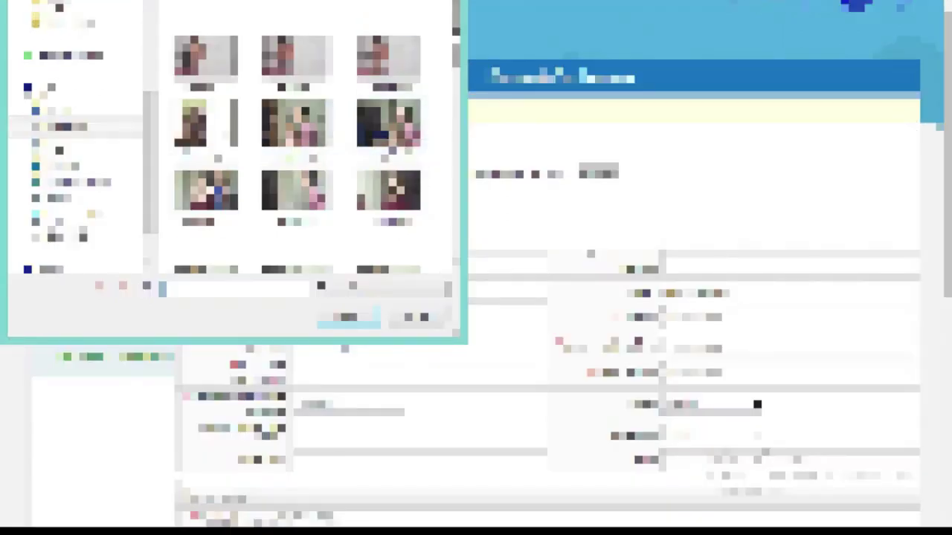
Step: Pick the IMG JPEG in Images > Joedan doc as the personal photo
{"action": "scroll", "coordinate": [392, 164], "scroll_direction": "down", "scroll_amount": 5}
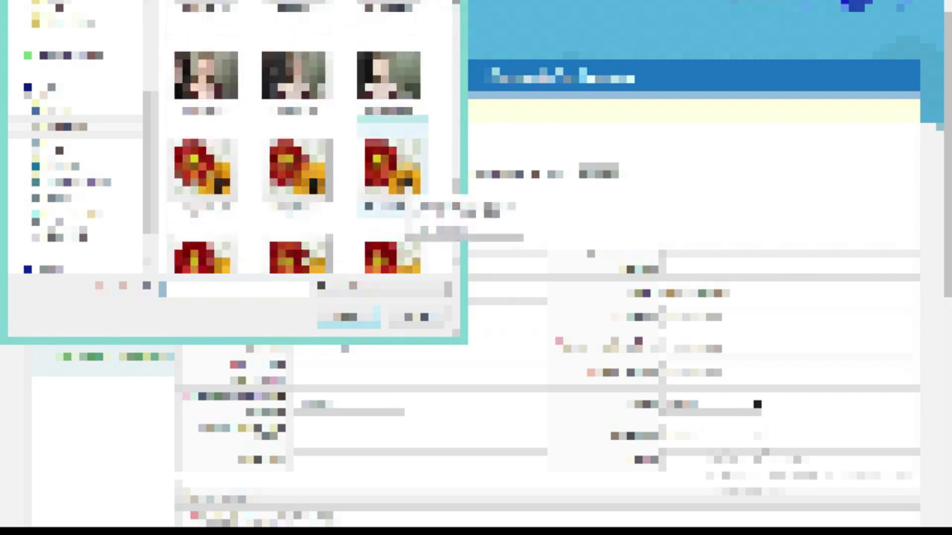
{"action": "left_click", "coordinate": [63, 147]}
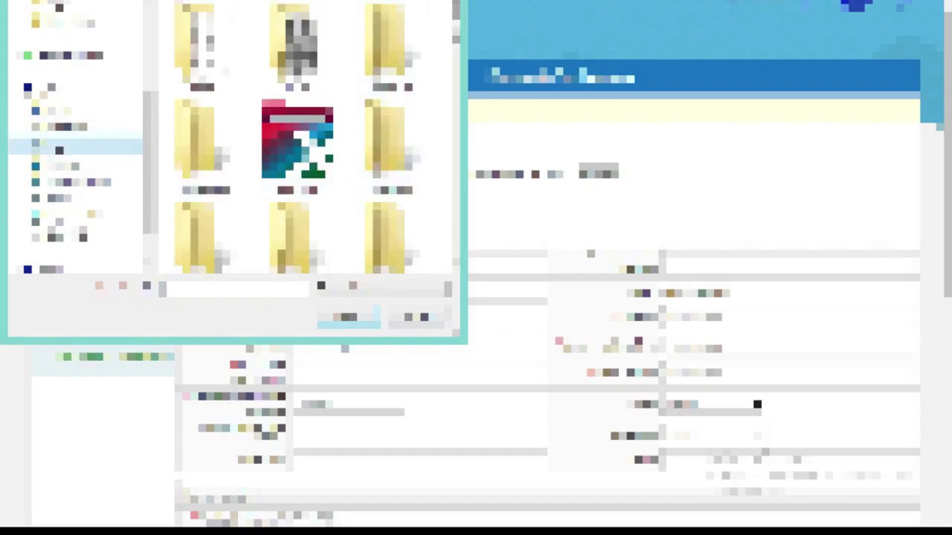
{"action": "scroll", "coordinate": [312, 137], "scroll_direction": "down", "scroll_amount": 10}
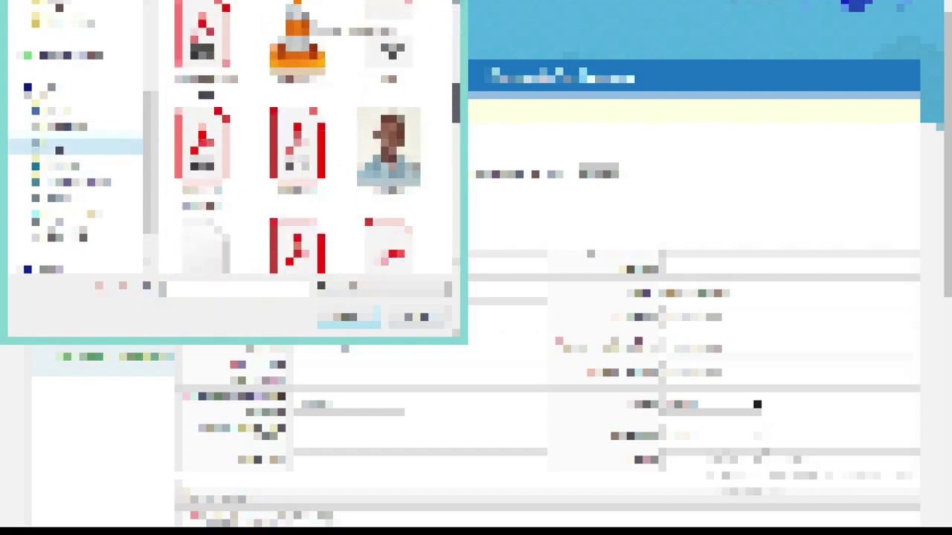
{"action": "scroll", "coordinate": [312, 137], "scroll_direction": "down", "scroll_amount": 10}
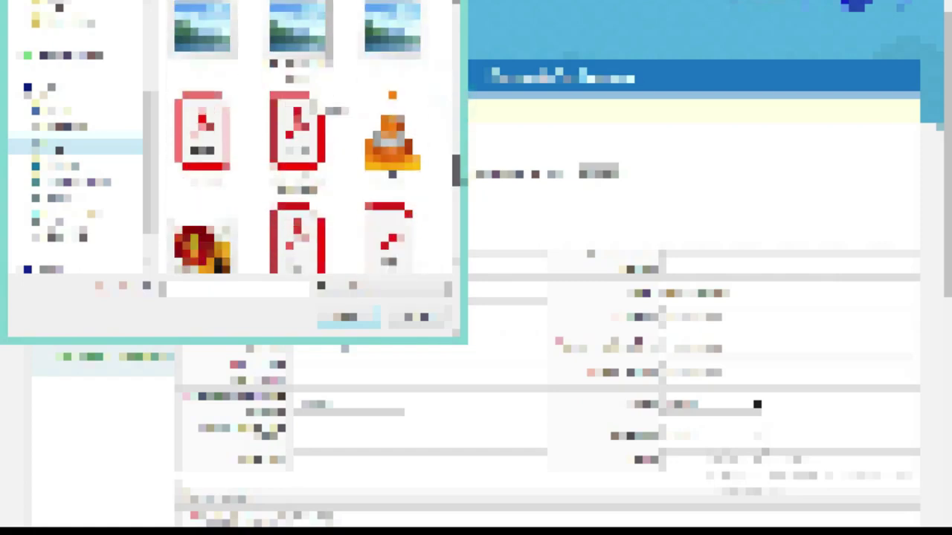
{"action": "left_click", "coordinate": [202, 126]}
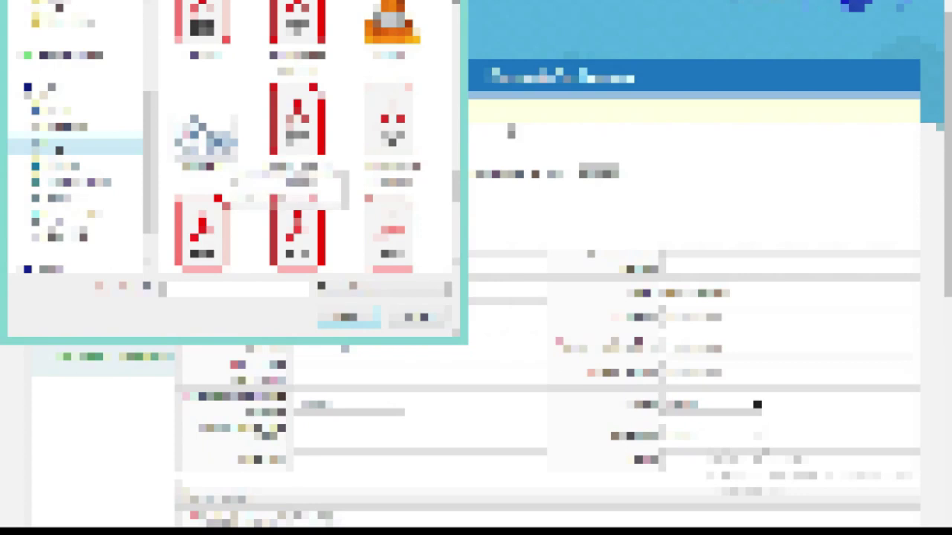
{"action": "scroll", "coordinate": [312, 138], "scroll_direction": "down", "scroll_amount": 5}
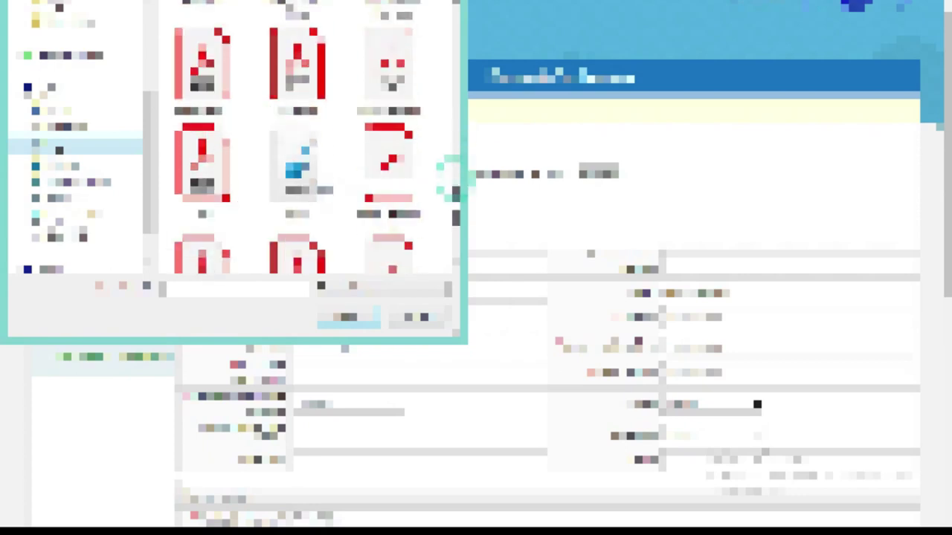
{"action": "scroll", "coordinate": [313, 137], "scroll_direction": "down", "scroll_amount": 3}
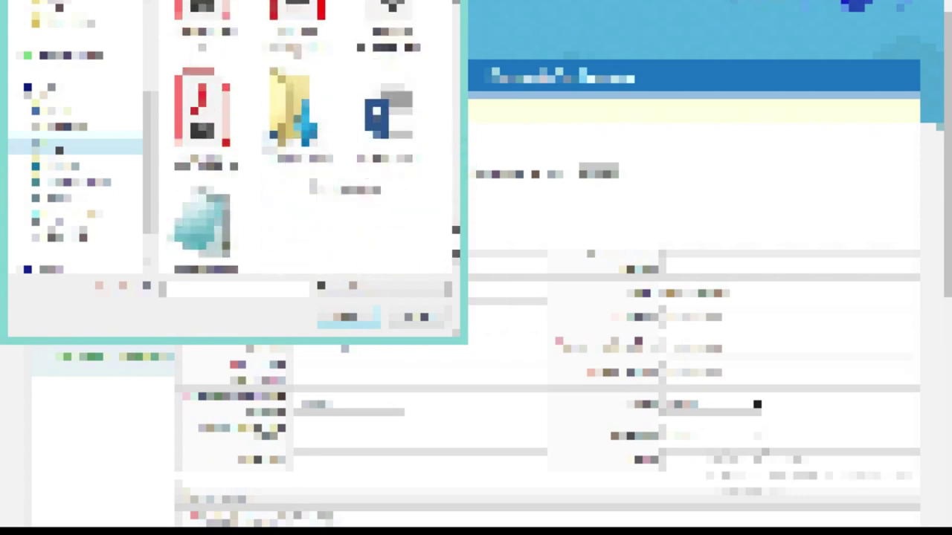
{"action": "left_click_drag", "start_coordinate": [451, 111], "coordinate": [445, 23]}
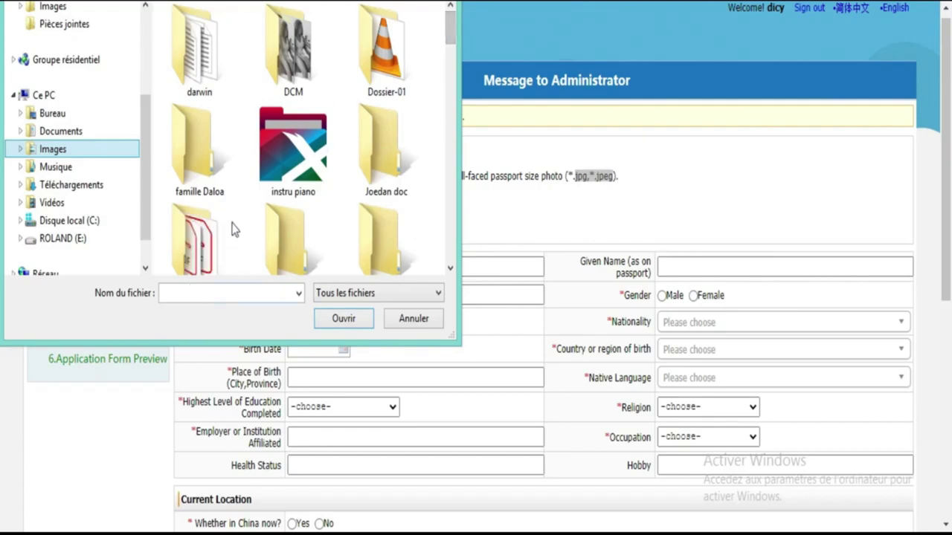
{"action": "double_click", "coordinate": [383, 181]}
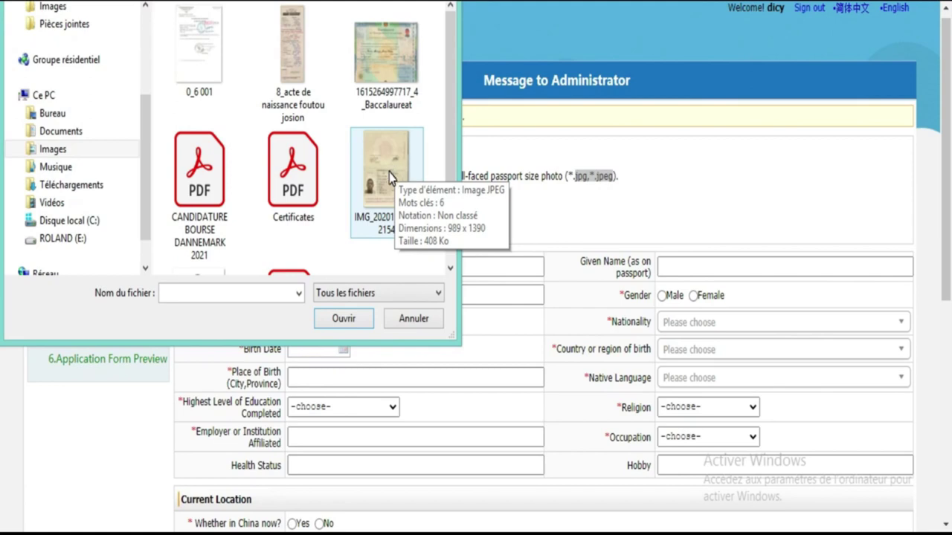
{"action": "double_click", "coordinate": [389, 177]}
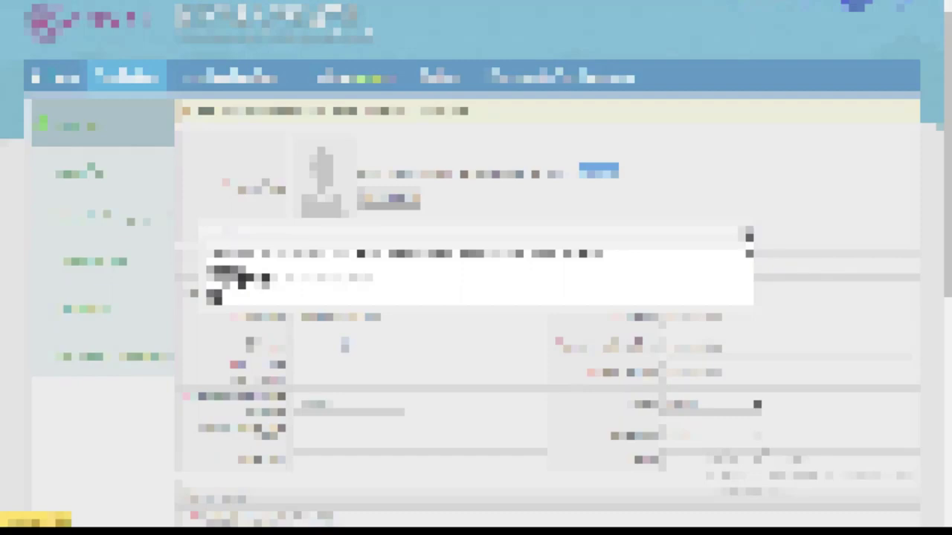
Step: Dismiss the upload error message and enter the applicant's family name
{"action": "left_click", "coordinate": [748, 235]}
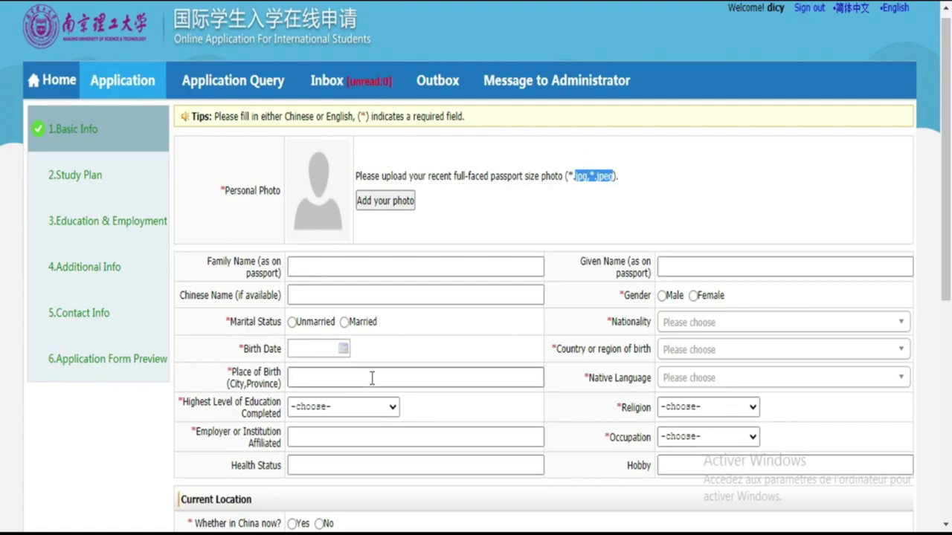
{"action": "left_click", "coordinate": [347, 261]}
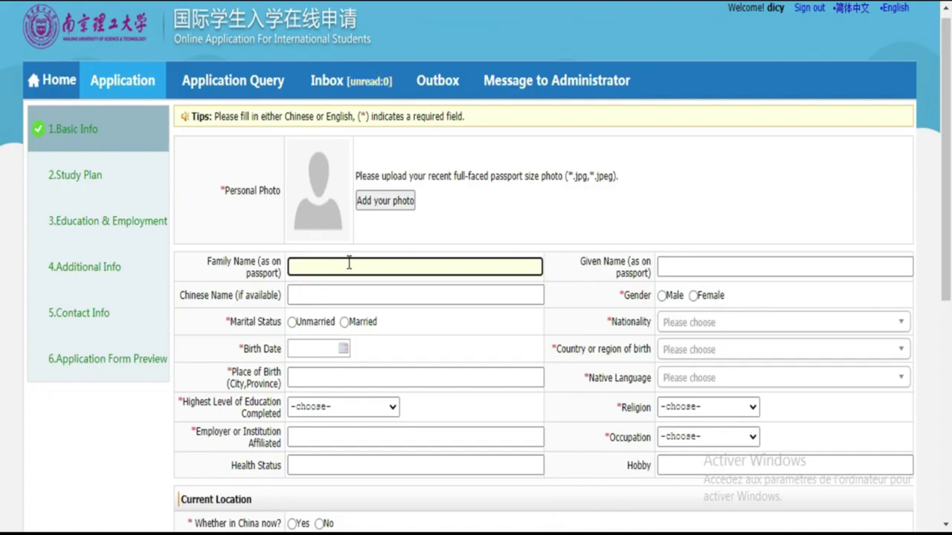
{"action": "left_click", "coordinate": [349, 262]}
{"action": "left_click", "coordinate": [369, 266]}
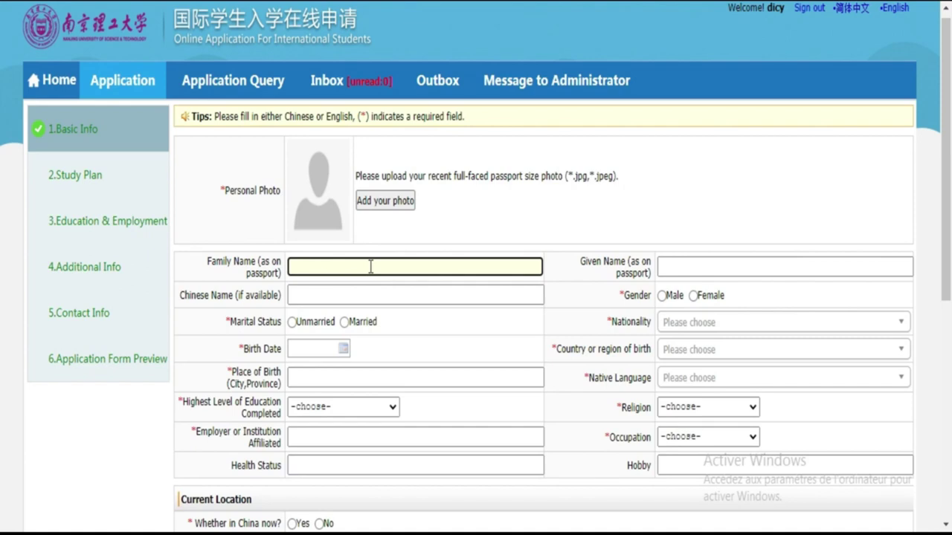
{"action": "left_click", "coordinate": [370, 266]}
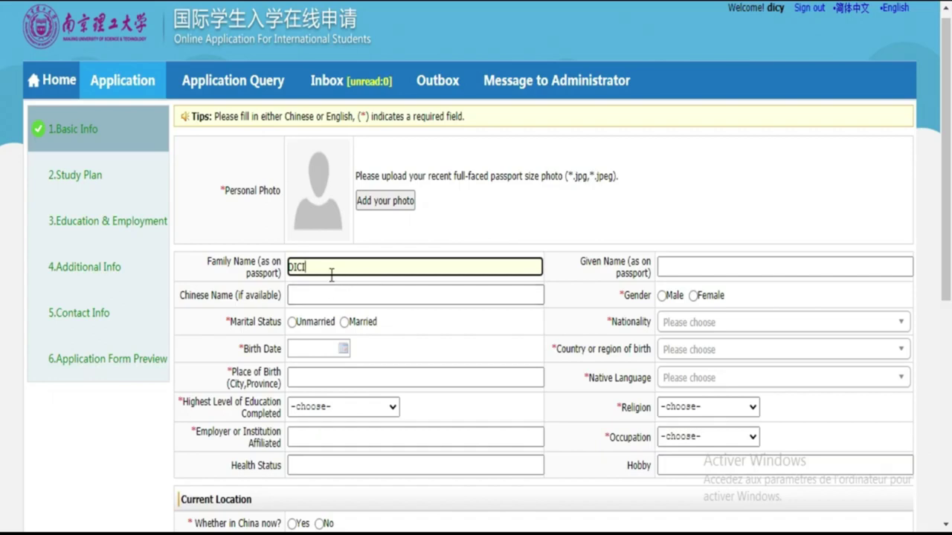
{"action": "left_click", "coordinate": [409, 294]}
Step: Enter the applicant's given name and set the gender to Male
{"action": "left_click", "coordinate": [726, 266]}
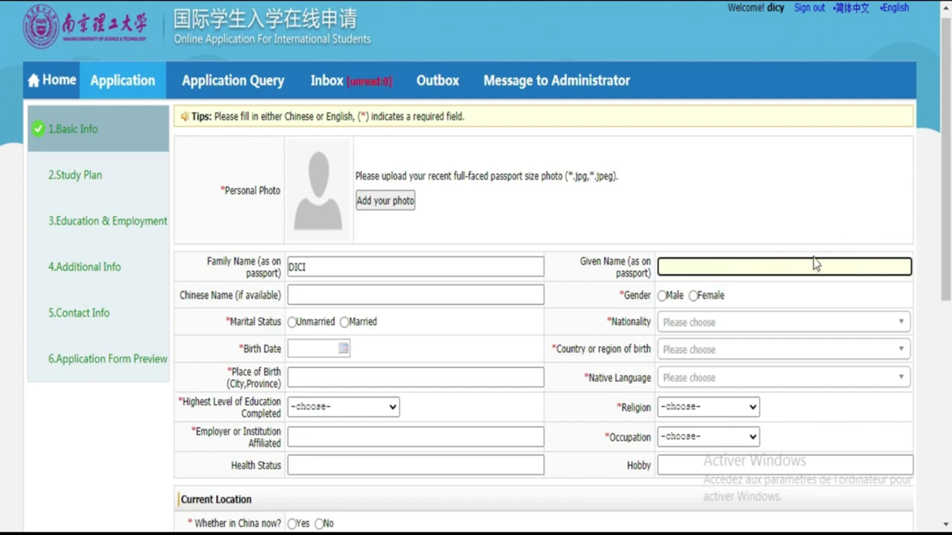
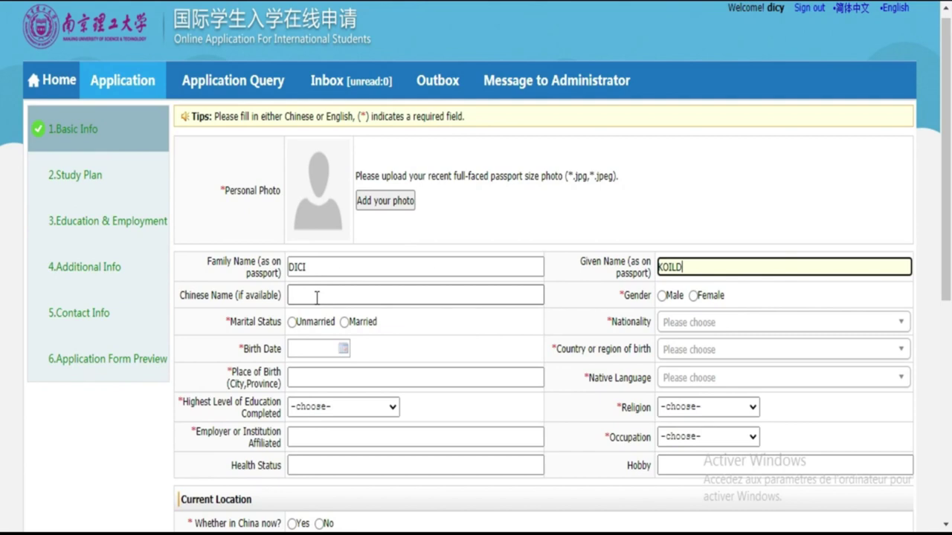
{"action": "left_click", "coordinate": [664, 296]}
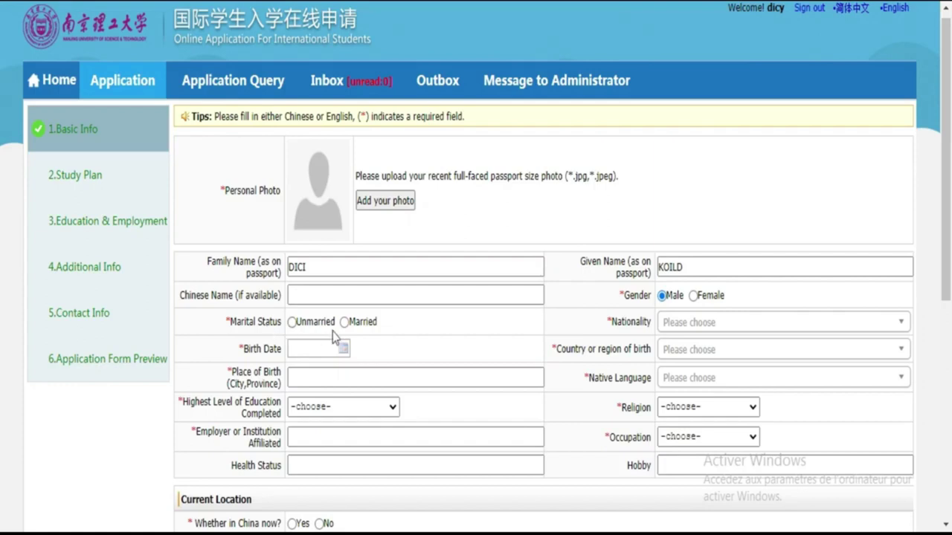
{"action": "left_click", "coordinate": [293, 324]}
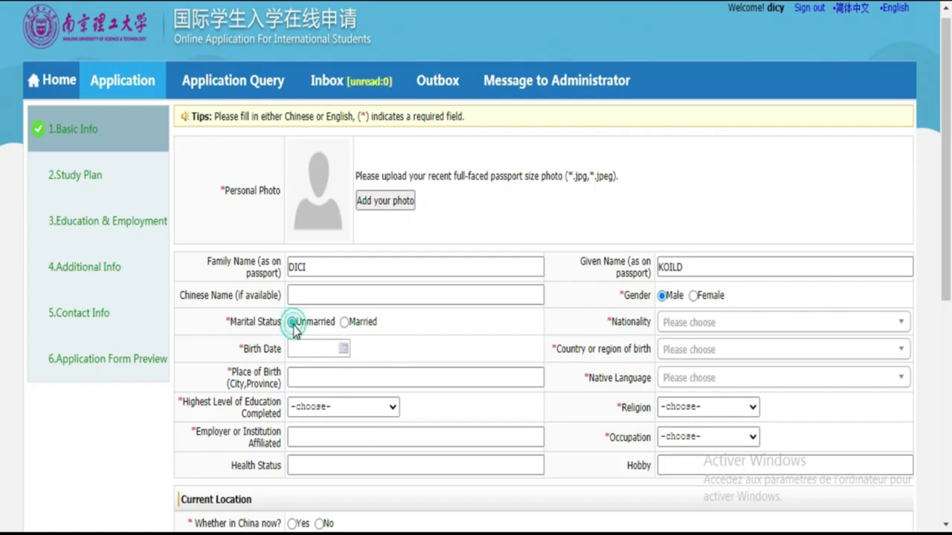
{"action": "left_click", "coordinate": [345, 348]}
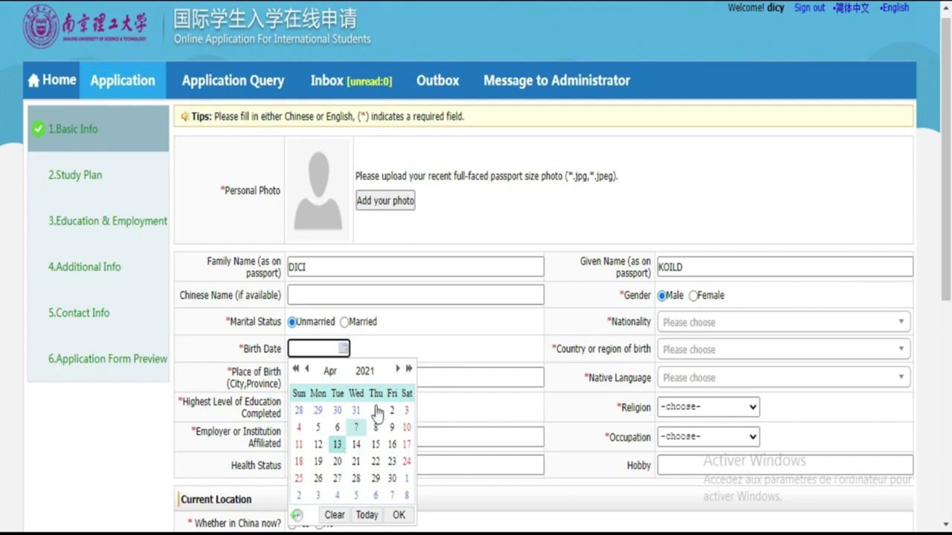
{"action": "left_click", "coordinate": [365, 371]}
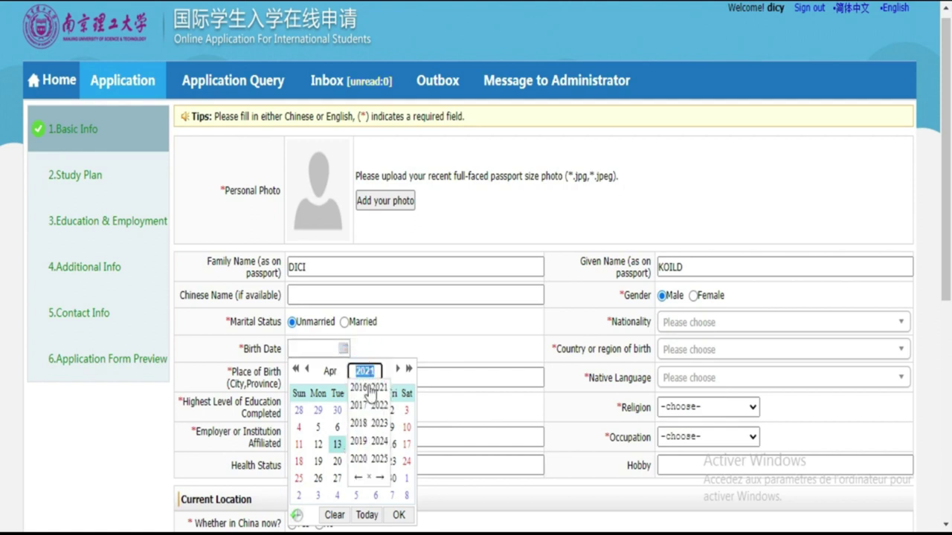
{"action": "left_click", "coordinate": [358, 479]}
{"action": "left_click", "coordinate": [359, 479]}
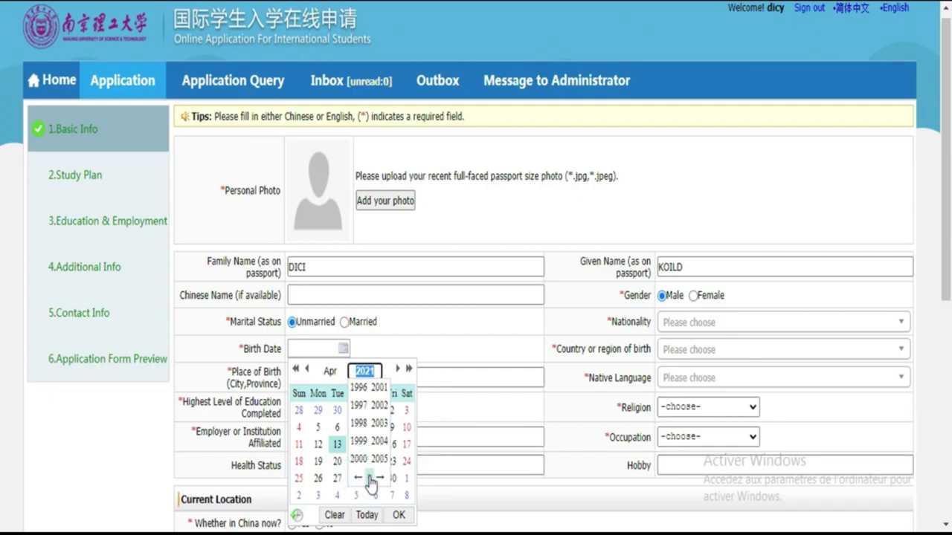
{"action": "left_click", "coordinate": [379, 387]}
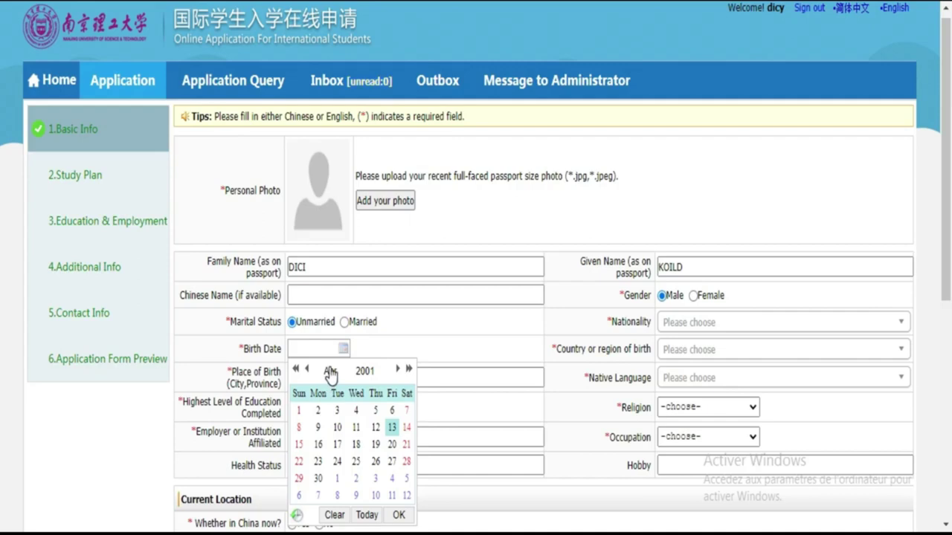
{"action": "left_click", "coordinate": [330, 369]}
{"action": "left_click", "coordinate": [321, 405]}
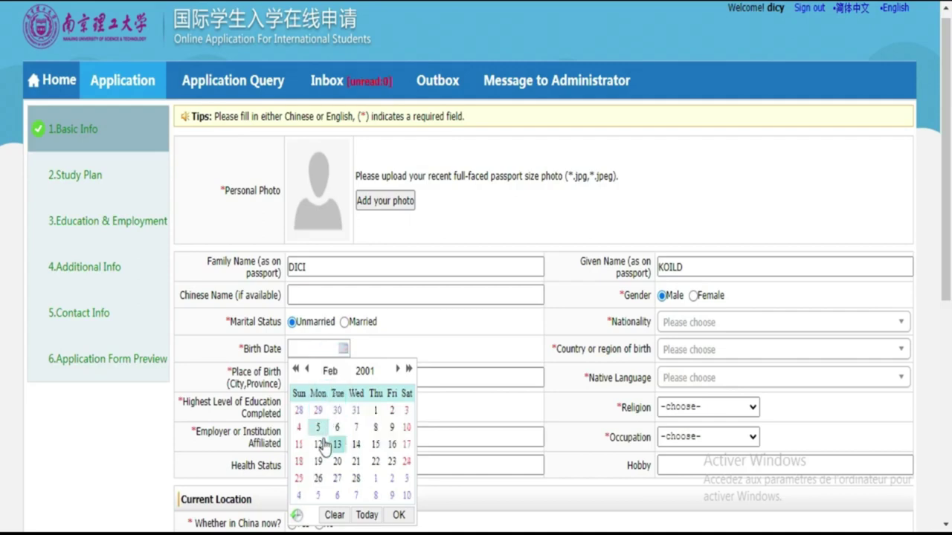
{"action": "left_click", "coordinate": [300, 444]}
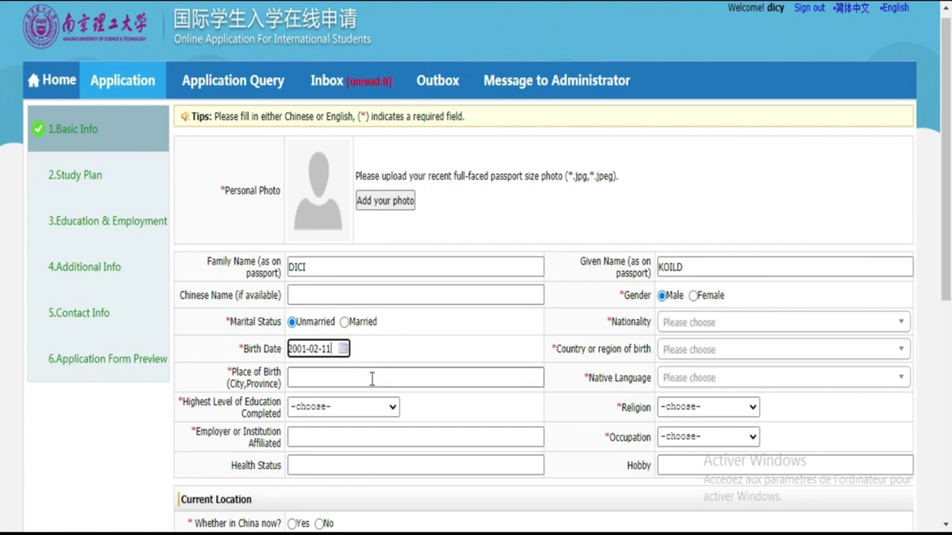
{"action": "left_click", "coordinate": [371, 378]}
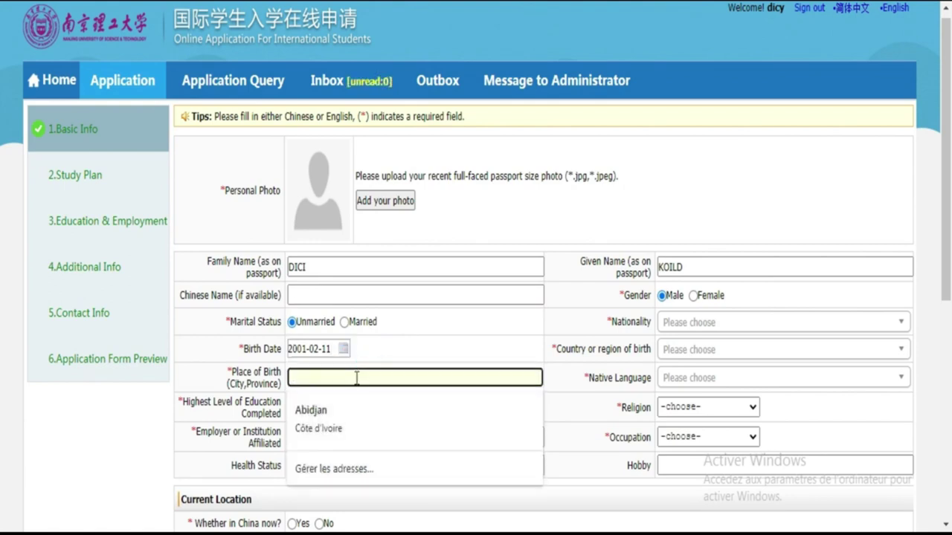
Step: Enter ABIDJAN as place of birth and choose Ivoirian nationality via an 'iv' search
{"action": "type", "text": "ABIDJAN"}
{"action": "left_click", "coordinate": [719, 322]}
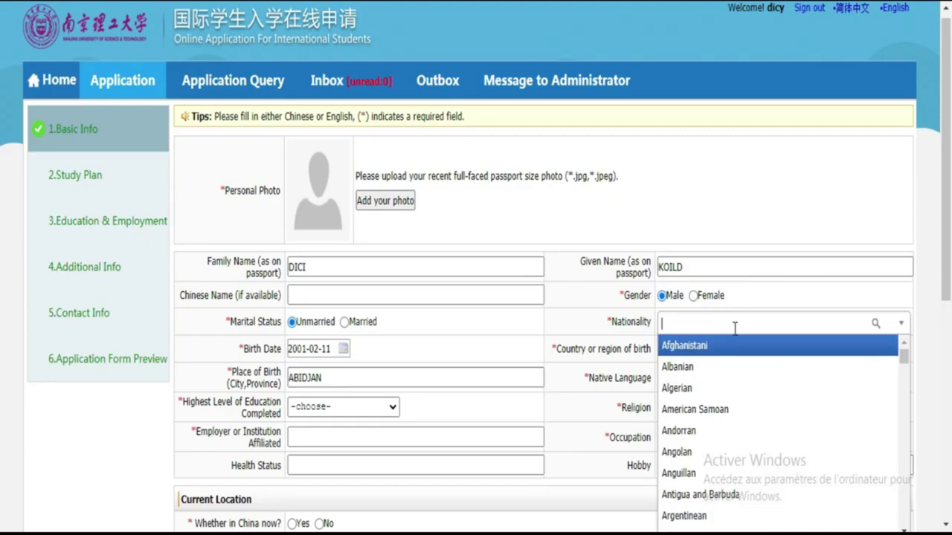
{"action": "type", "text": "COT"}
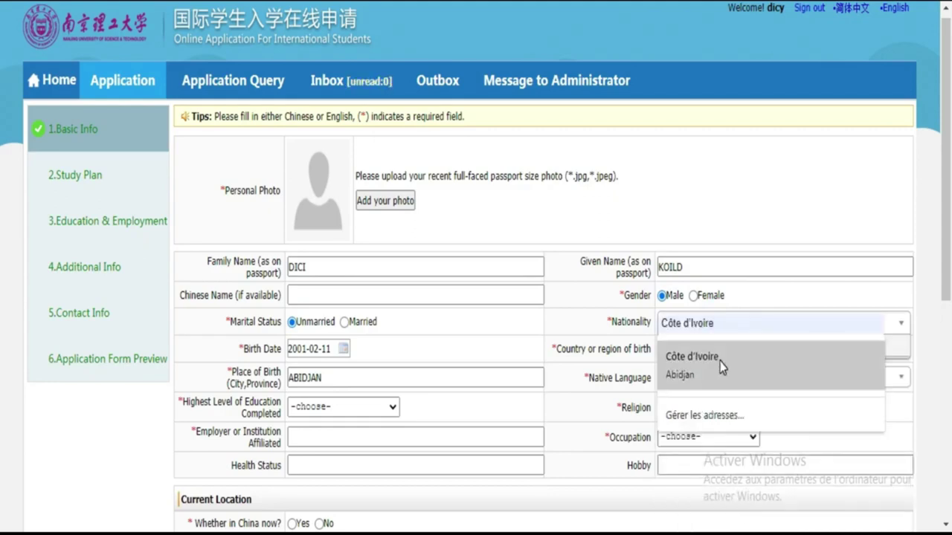
{"action": "type", "text": "E "}
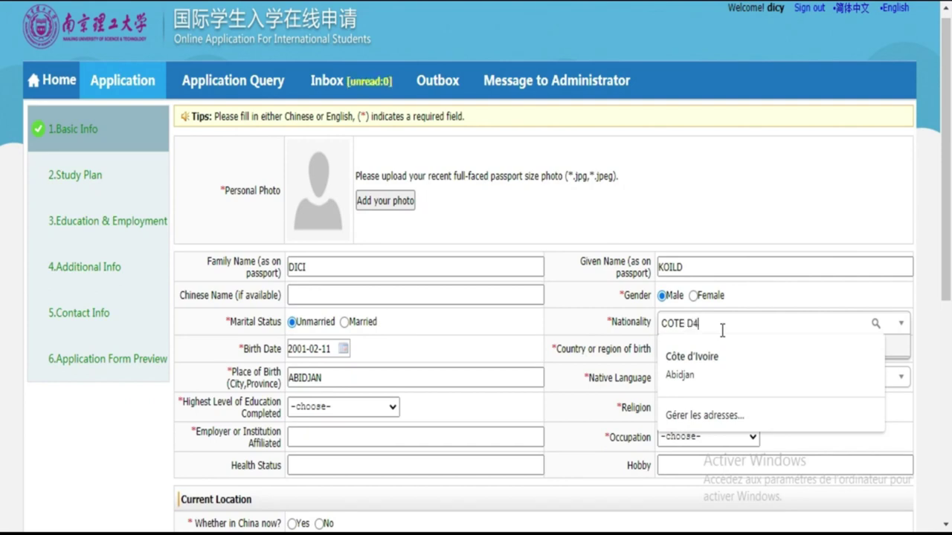
{"action": "type", "text": "D4"}
{"action": "key", "text": "BackSpace"}
{"action": "type", "text": "'IVOIRE"}
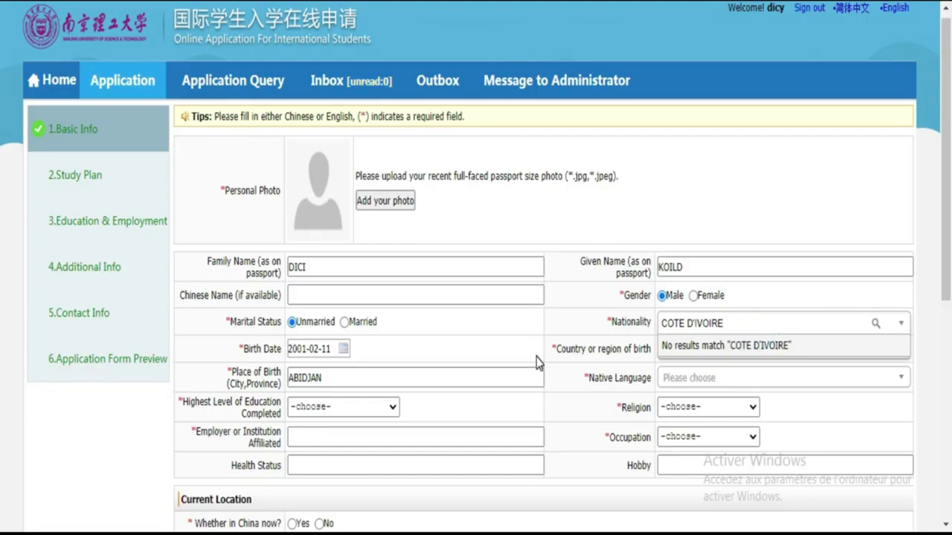
{"action": "left_click", "coordinate": [356, 409]}
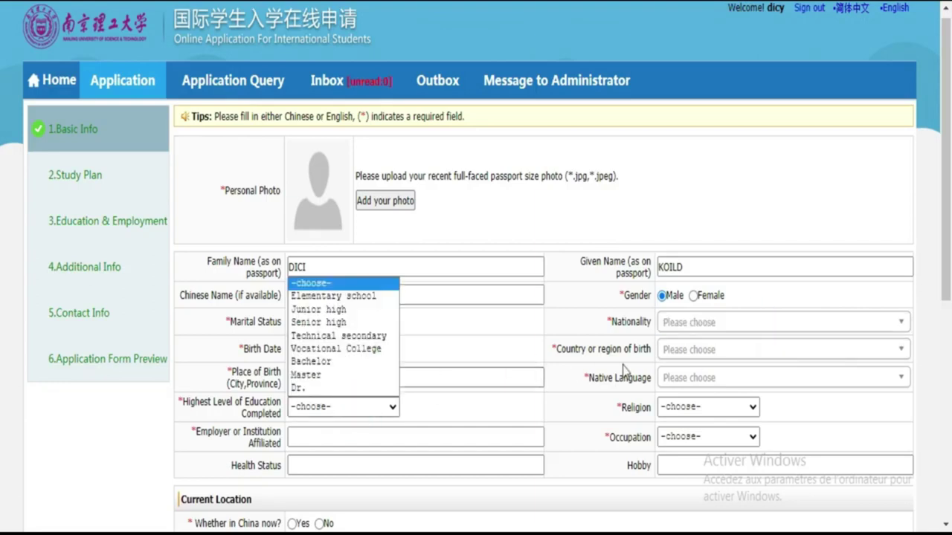
{"action": "left_click", "coordinate": [666, 322]}
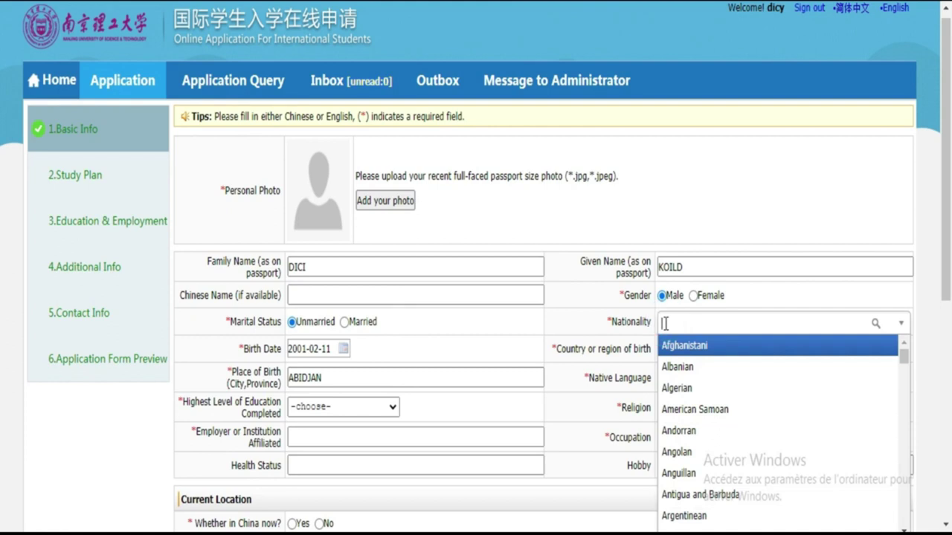
{"action": "type", "text": "i"}
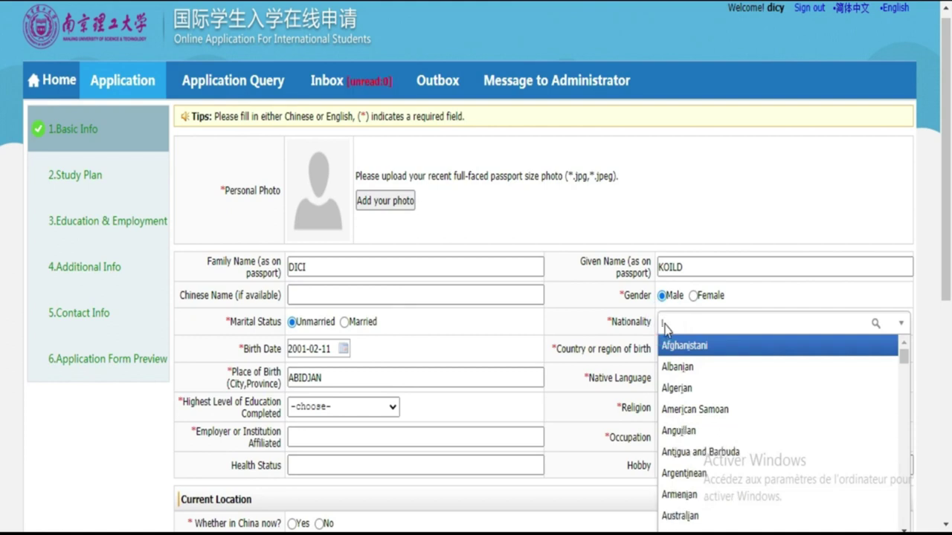
{"action": "type", "text": "v"}
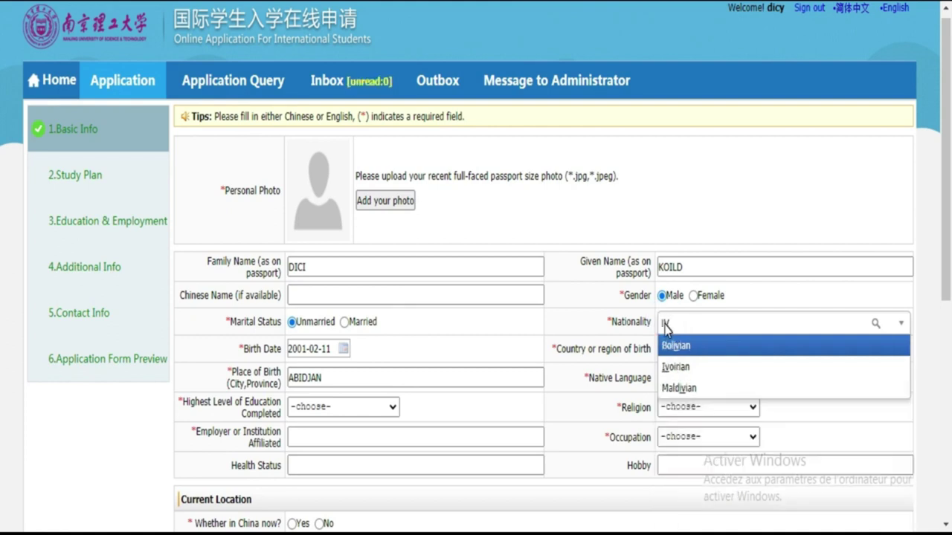
{"action": "left_click", "coordinate": [684, 368]}
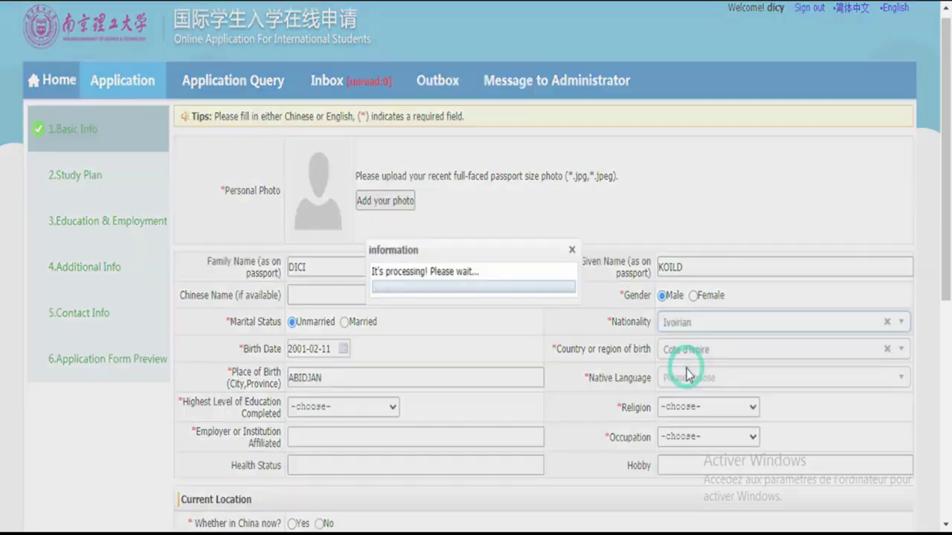
{"action": "left_click", "coordinate": [329, 409]}
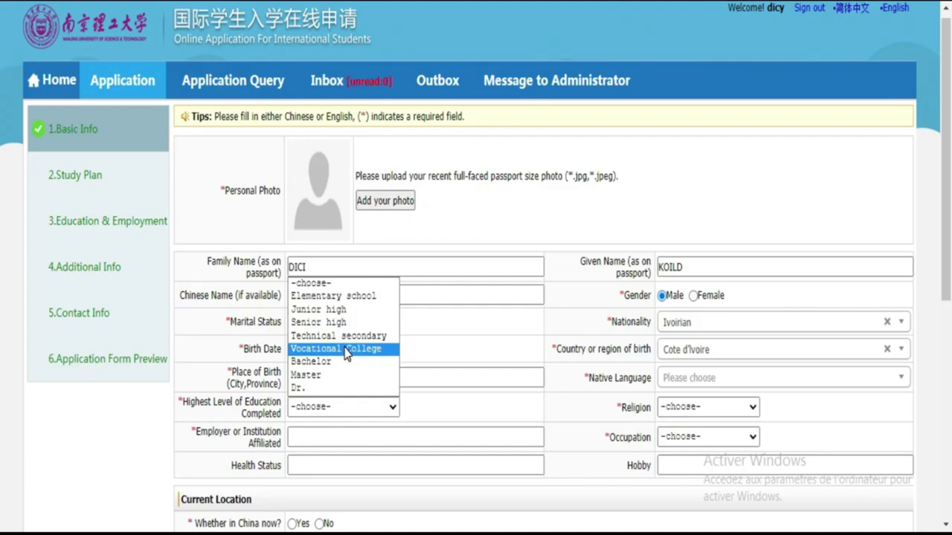
Step: Choose Vocational College as highest education and French as native language
{"action": "left_click", "coordinate": [346, 350]}
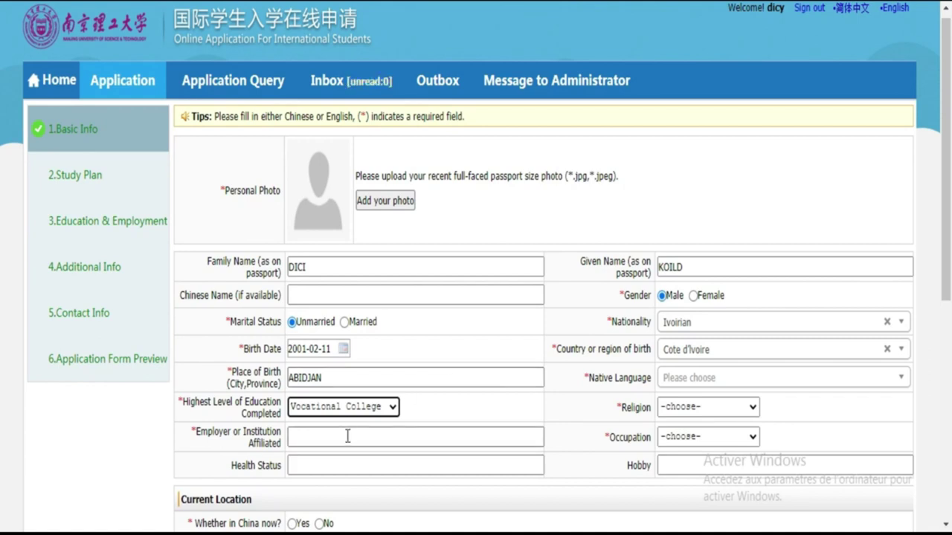
{"action": "left_click", "coordinate": [684, 376]}
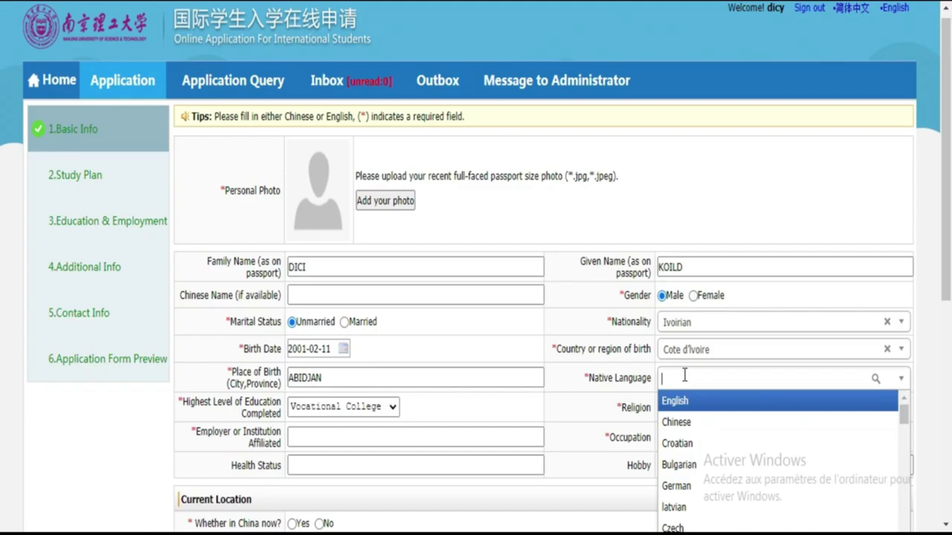
{"action": "type", "text": "FR"}
{"action": "left_click", "coordinate": [684, 400]}
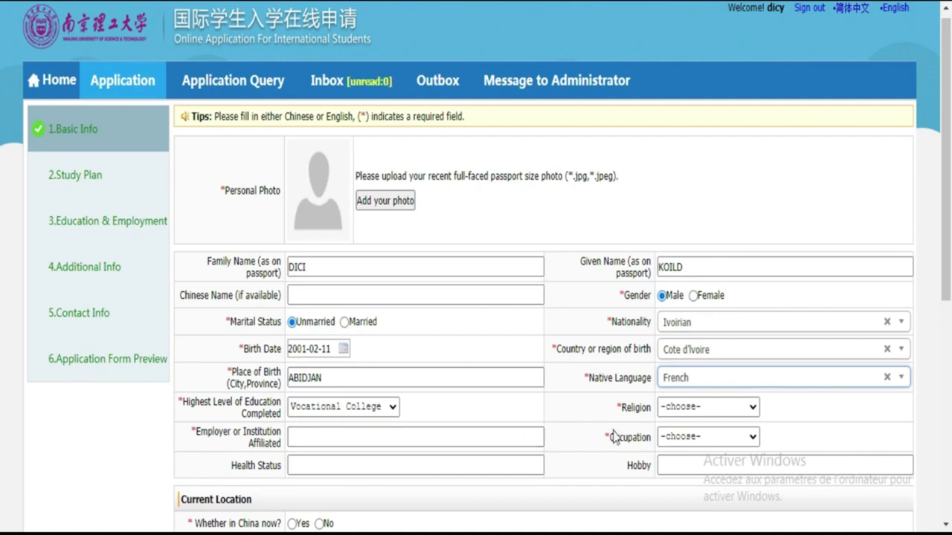
{"action": "left_click", "coordinate": [371, 436]}
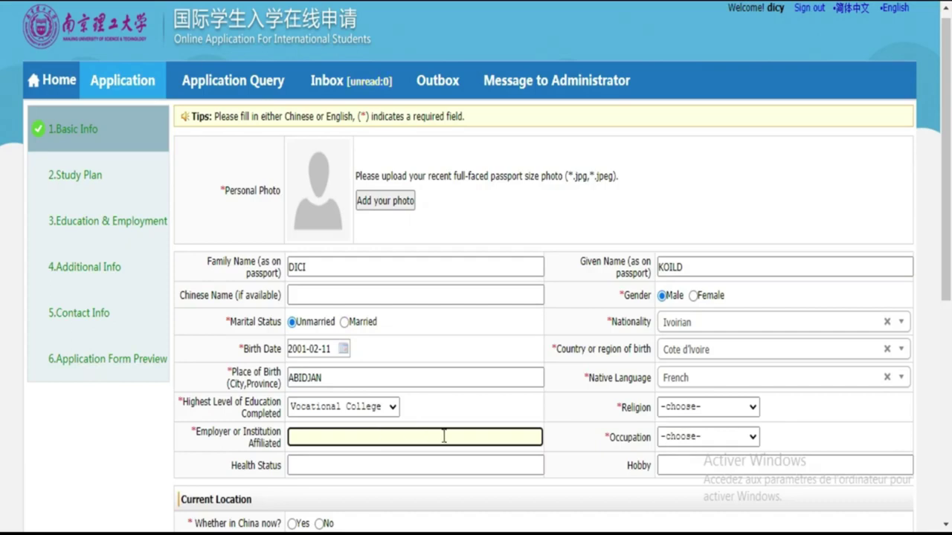
Step: Choose Catholicism as religion and enter employer LYCEE MUNICIPAL DE KOUMASSI
{"action": "left_click", "coordinate": [716, 414]}
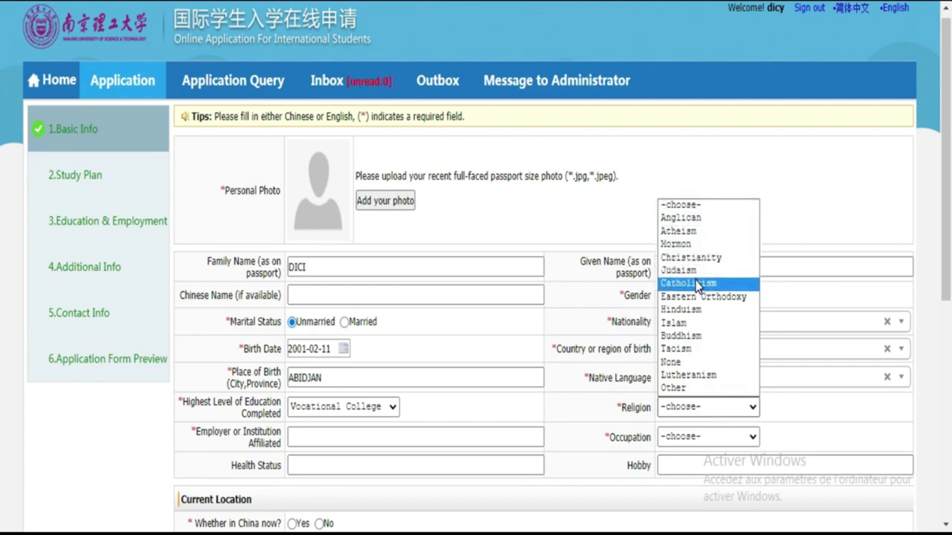
{"action": "left_click", "coordinate": [697, 286]}
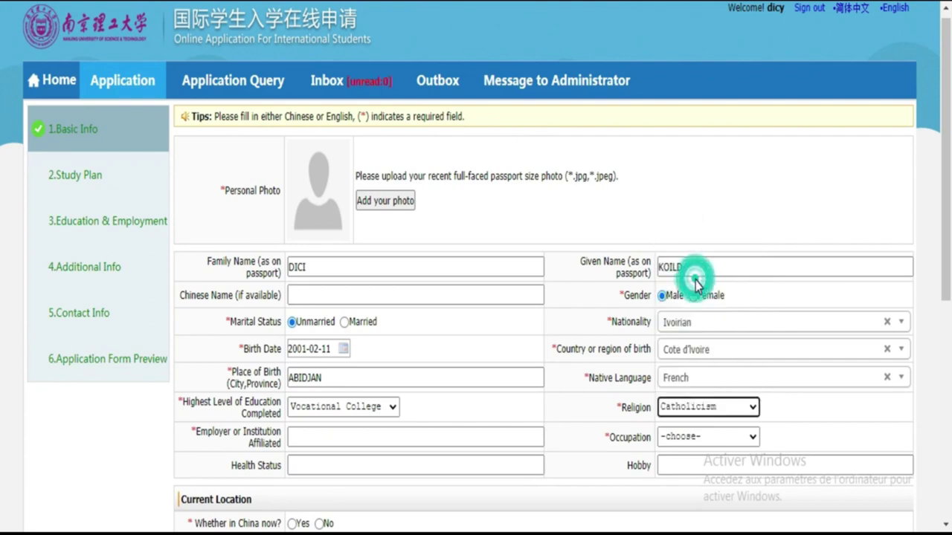
{"action": "left_click", "coordinate": [731, 443]}
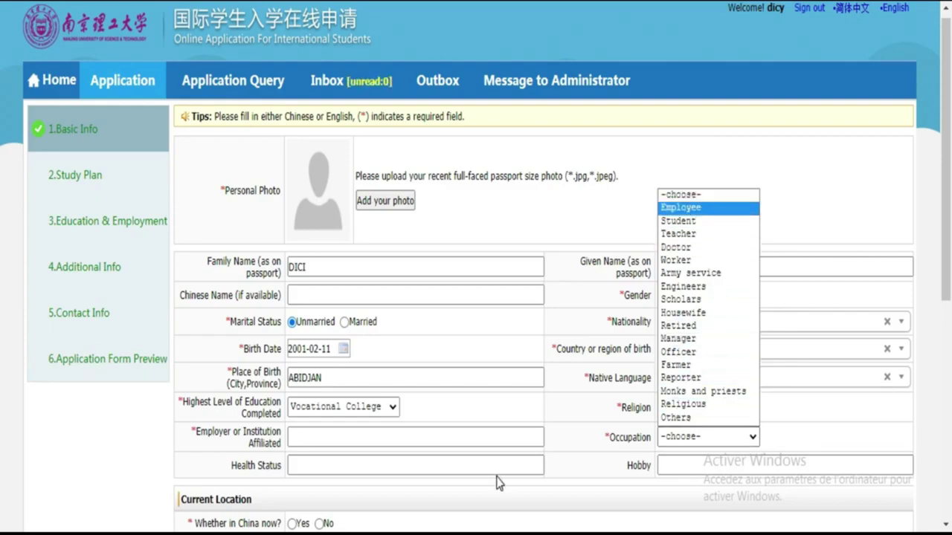
{"action": "left_click", "coordinate": [307, 436]}
{"action": "left_click", "coordinate": [306, 437]}
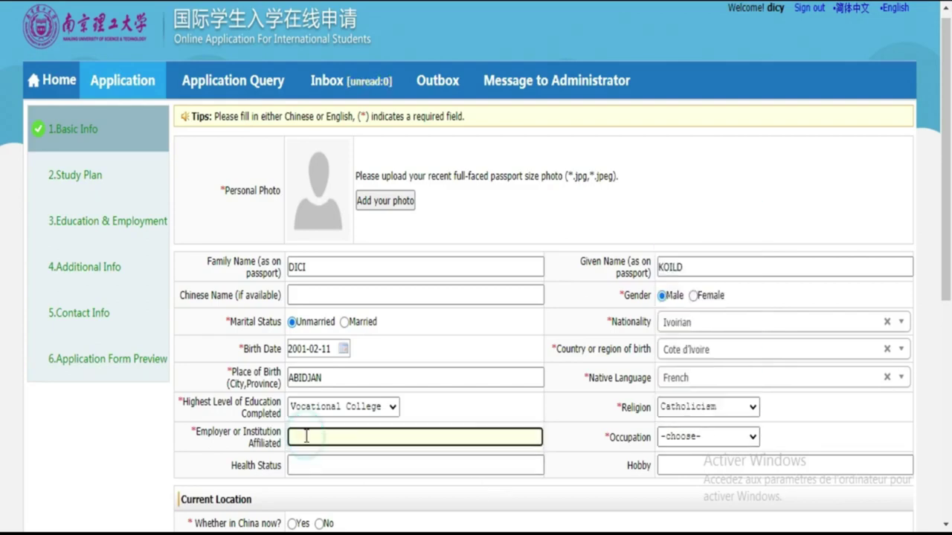
{"action": "left_click", "coordinate": [741, 437]}
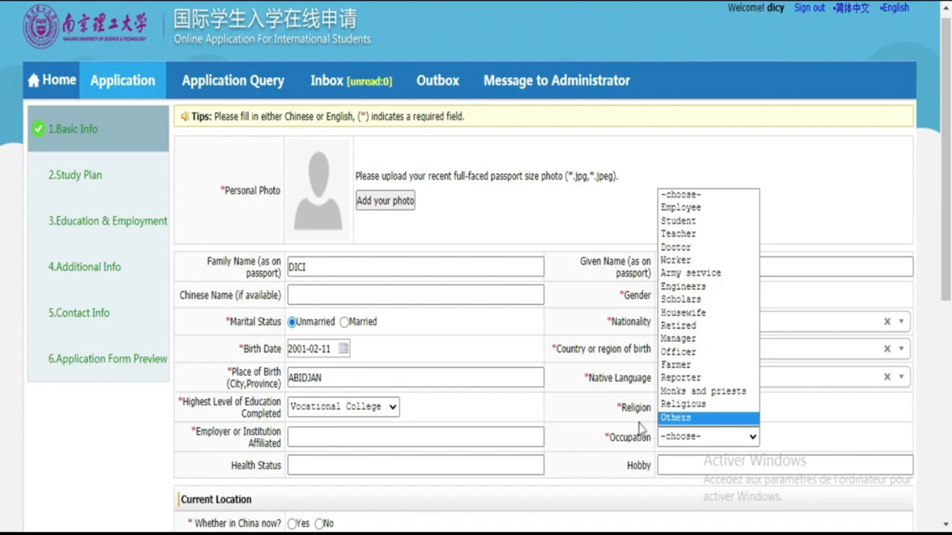
{"action": "left_click", "coordinate": [373, 433]}
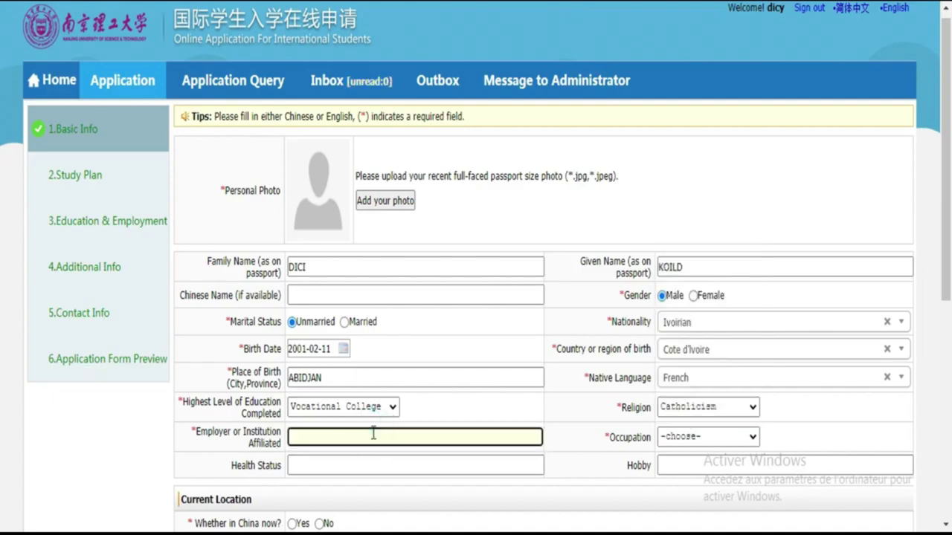
{"action": "type", "text": "YCEE MUNICIPA"}
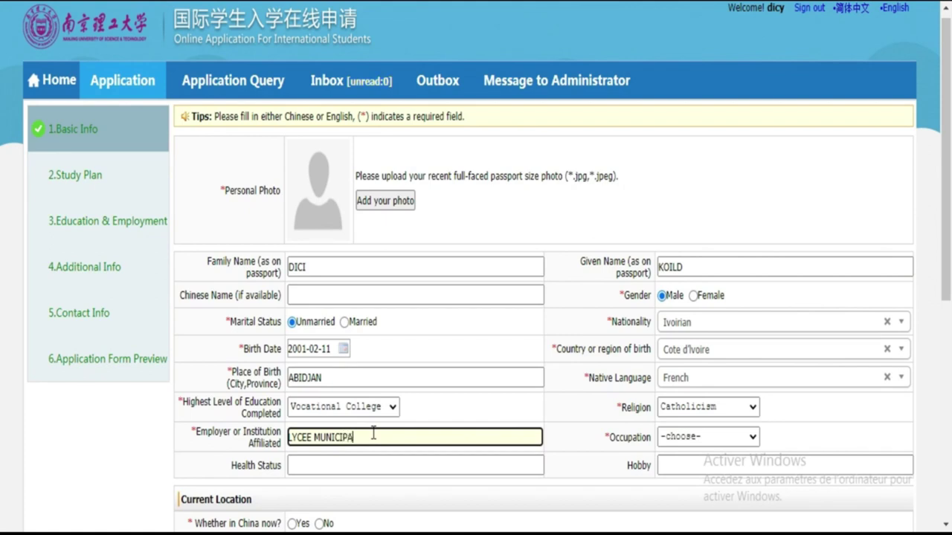
{"action": "type", "text": "K"}
{"action": "key", "text": "BackSpace"}
{"action": "type", "text": "L DE KOUMASSI"}
Step: Set occupation to Others described as ELEVE, and enter FOOTBALL as hobby
{"action": "left_click", "coordinate": [684, 439]}
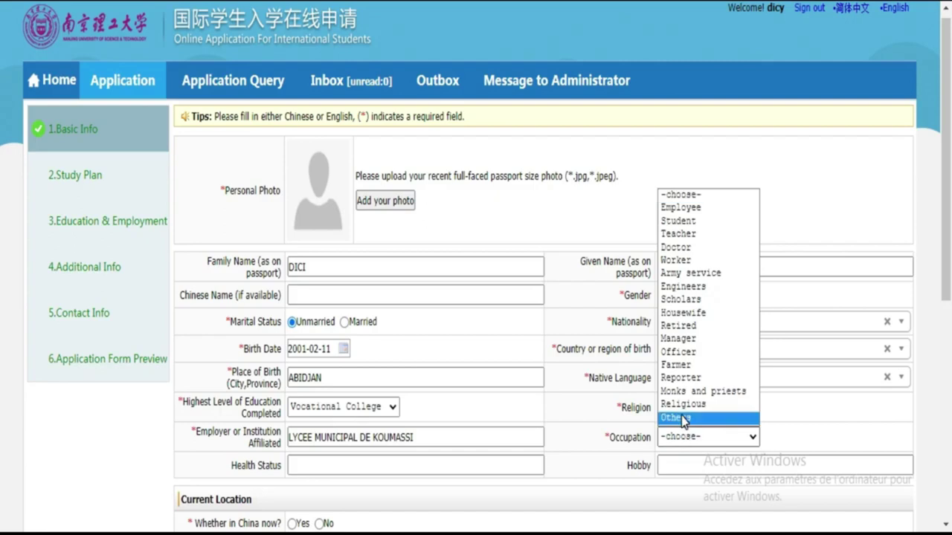
{"action": "left_click", "coordinate": [681, 416]}
{"action": "left_click", "coordinate": [790, 437]}
{"action": "type", "text": "ELEVE"}
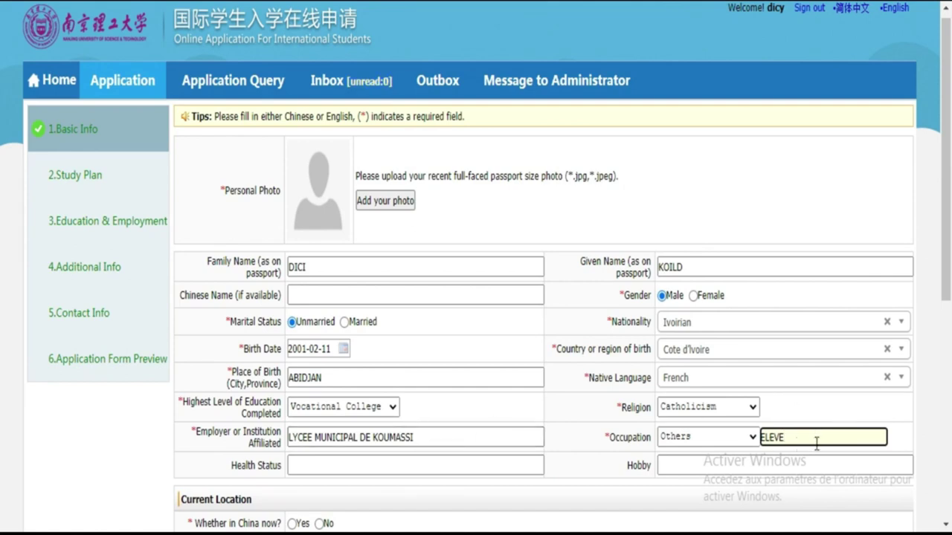
{"action": "left_click", "coordinate": [486, 456]}
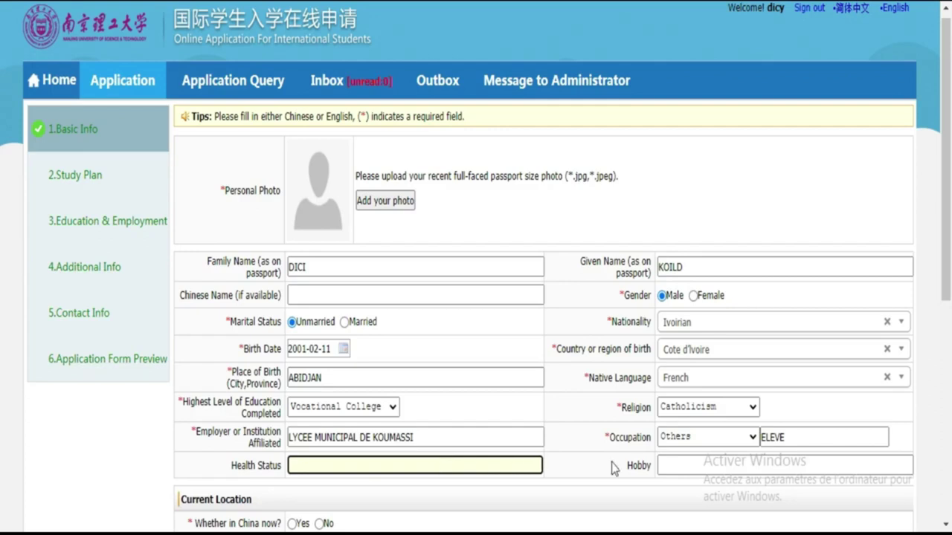
{"action": "left_click", "coordinate": [695, 464]}
{"action": "type", "text": "FOOTBA"}
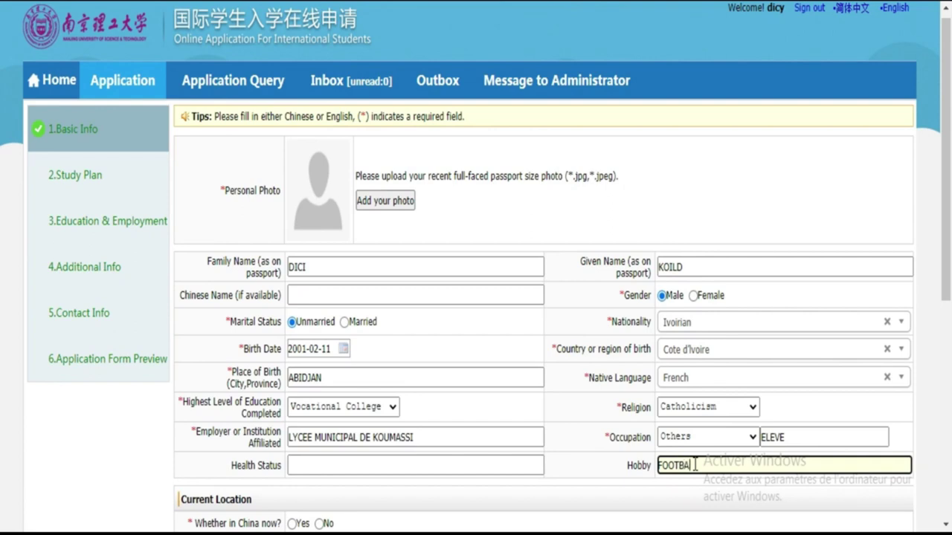
{"action": "type", "text": "LL"}
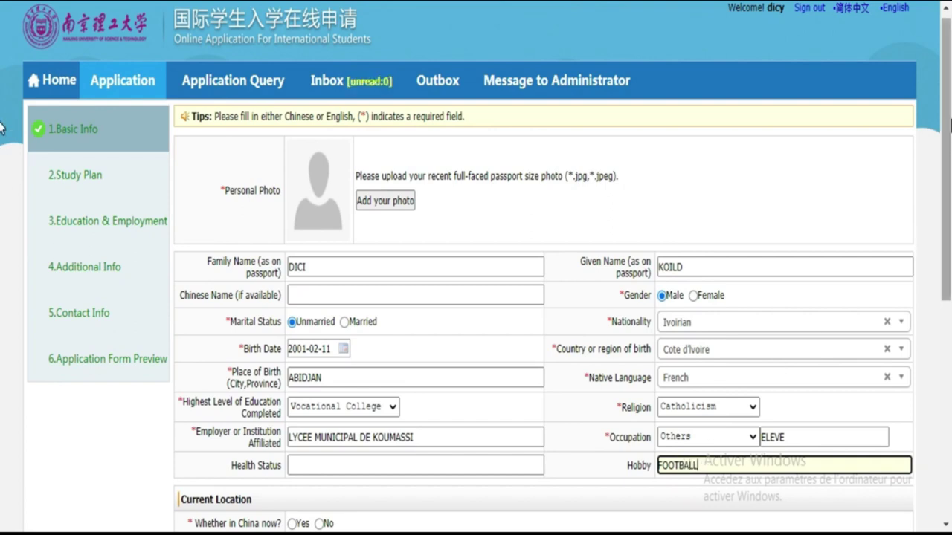
Step: Answer No to being in China and to the emigrant question, then enter the passport number
{"action": "scroll", "coordinate": [2, 128], "scroll_direction": "down", "scroll_amount": 3}
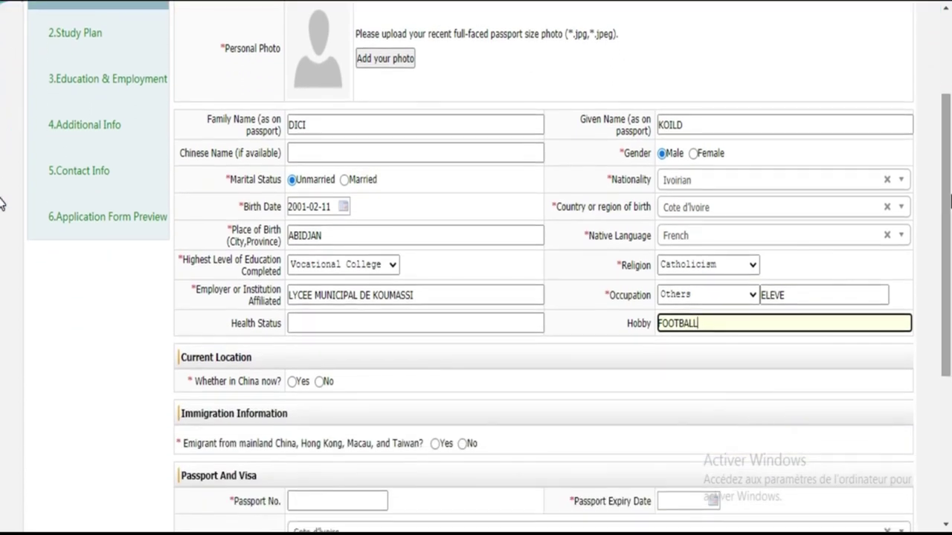
{"action": "scroll", "coordinate": [2, 202], "scroll_direction": "down", "scroll_amount": 2}
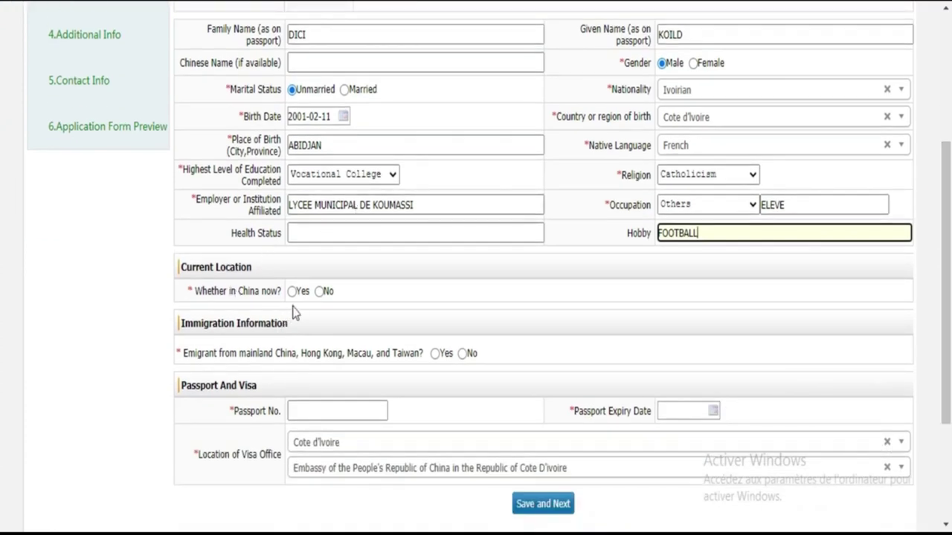
{"action": "left_click", "coordinate": [320, 292]}
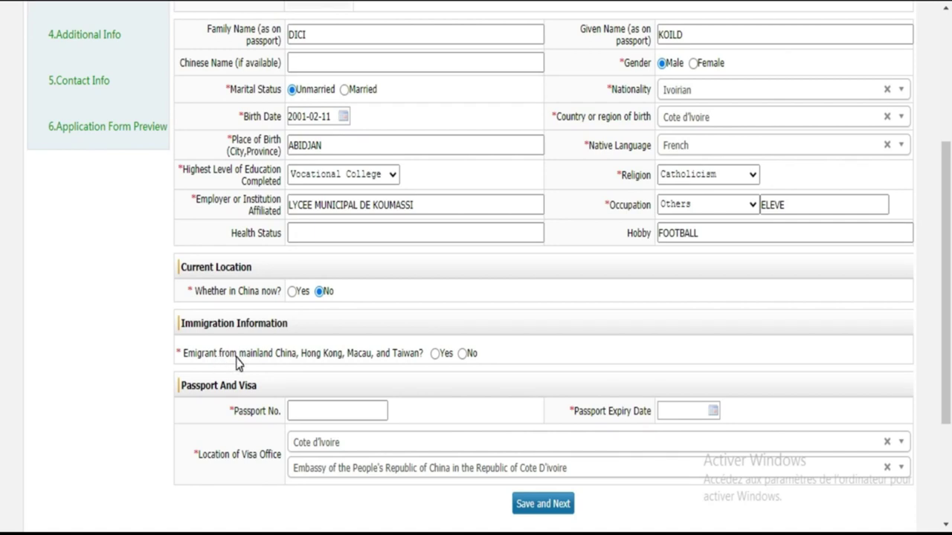
{"action": "left_click", "coordinate": [463, 355]}
{"action": "left_click", "coordinate": [344, 414]}
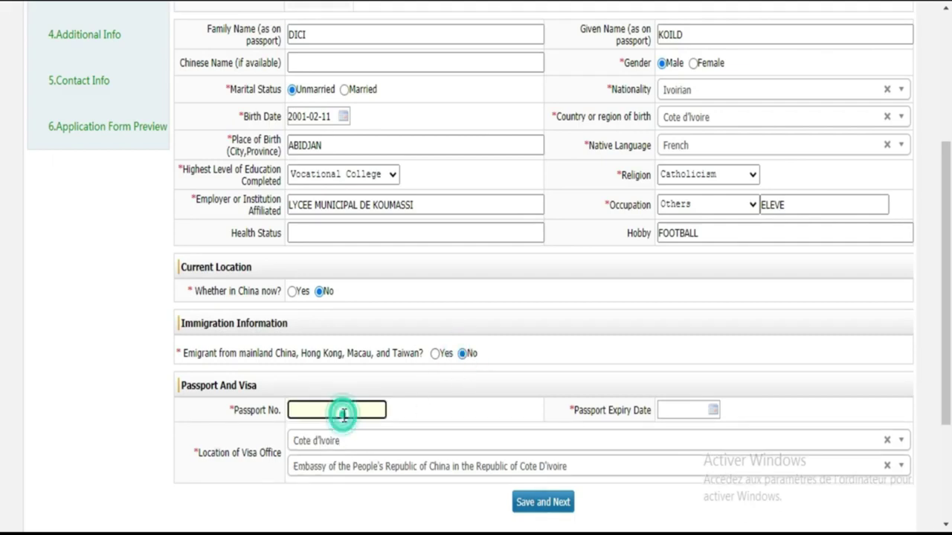
{"action": "left_click", "coordinate": [343, 412]}
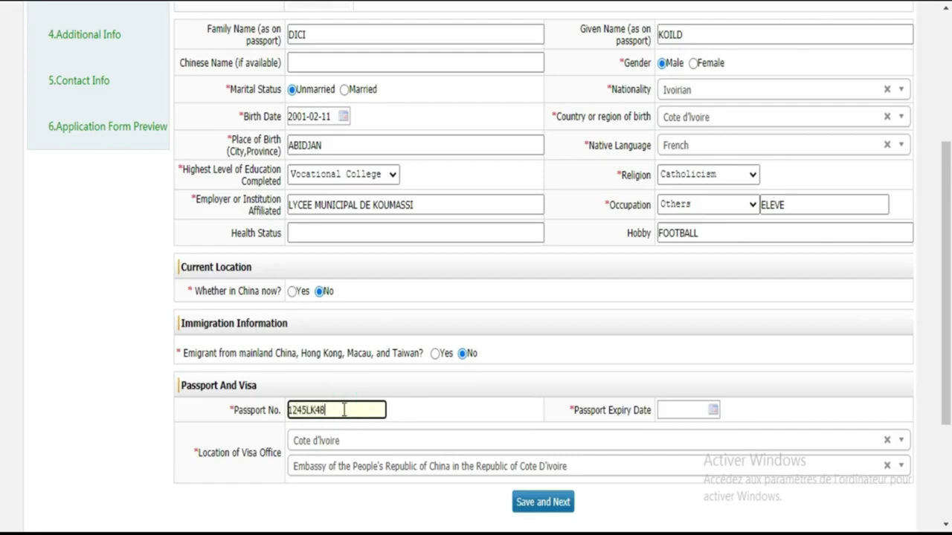
Step: Try typing 03-02-25 as the passport expiry date and dismiss the invalid-date warning
{"action": "left_click", "coordinate": [670, 410]}
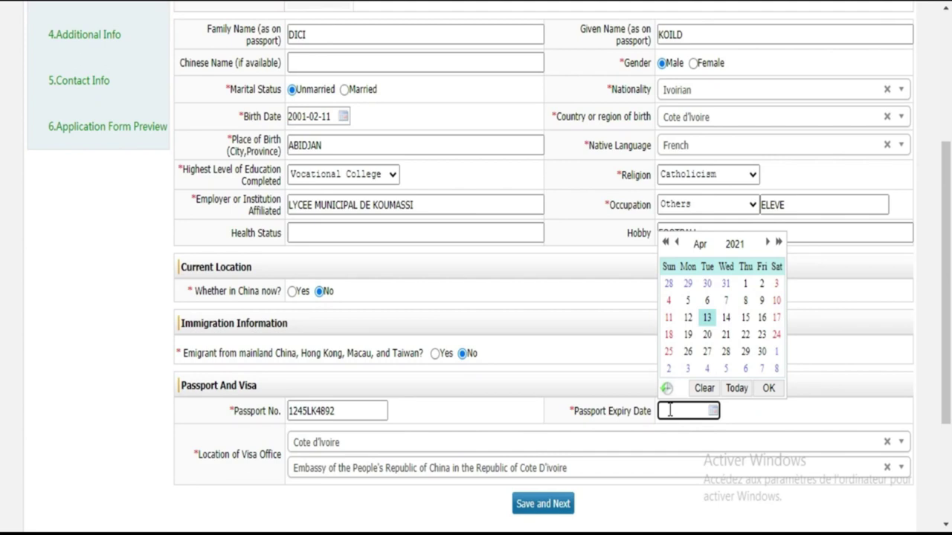
{"action": "type", "text": "1203-02-25"}
{"action": "left_click", "coordinate": [787, 425]}
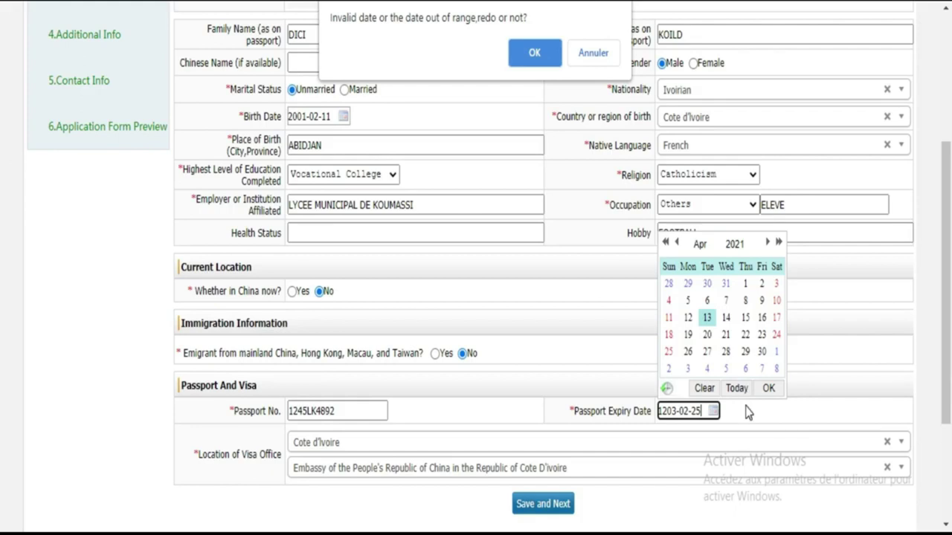
{"action": "left_click", "coordinate": [502, 441]}
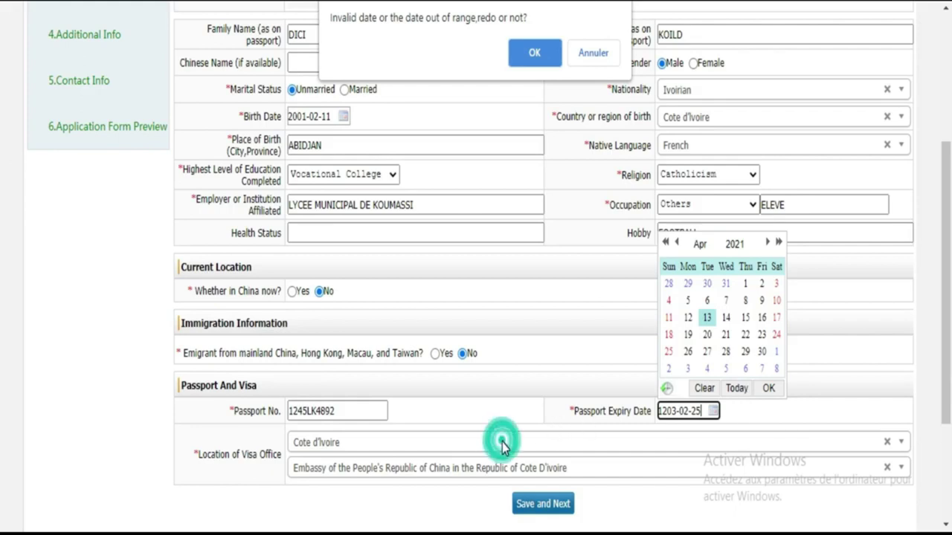
{"action": "left_click", "coordinate": [674, 411]}
{"action": "left_click", "coordinate": [673, 414]}
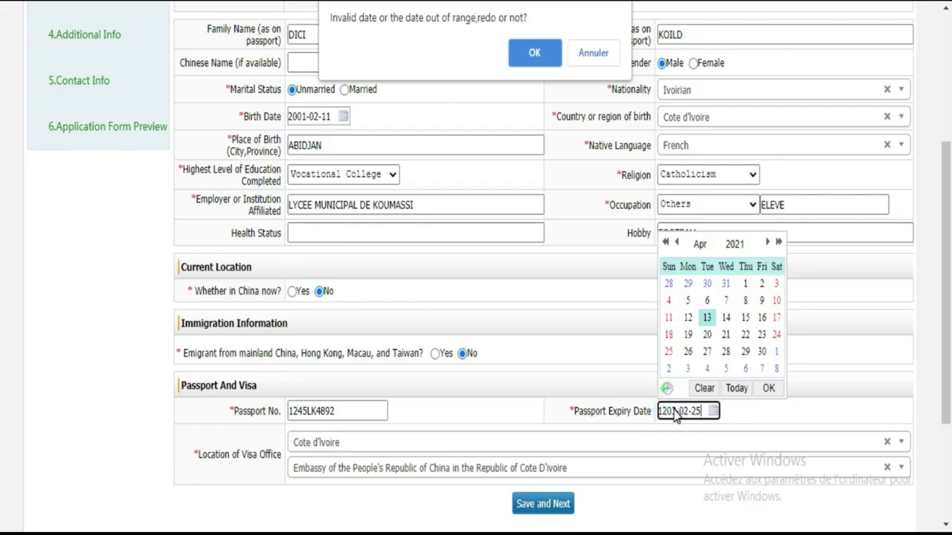
{"action": "left_click", "coordinate": [596, 66]}
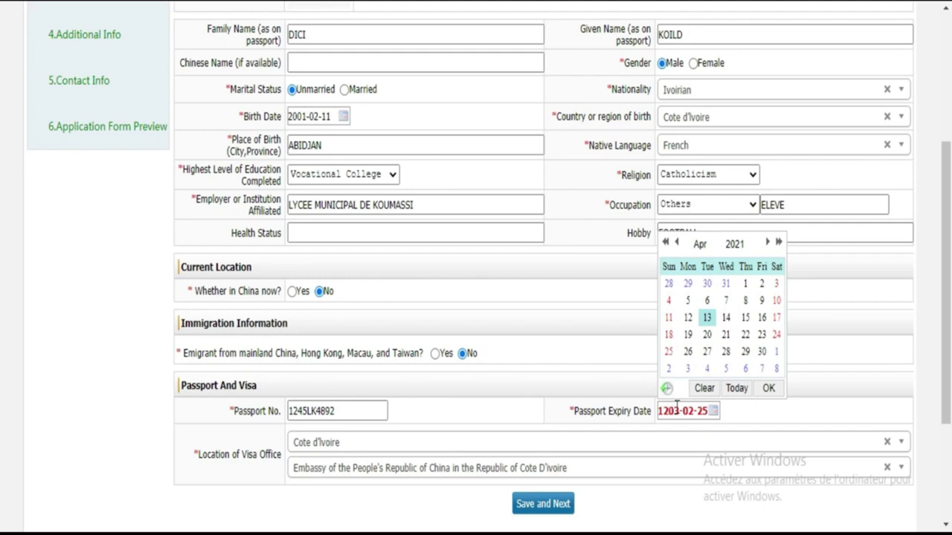
Step: Clear the bad entry and pick year 2025, day 31 in the expiry date calendar
{"action": "left_click", "coordinate": [678, 409]}
{"action": "key", "text": "BackSpace"}
{"action": "key", "text": "BackSpace"}
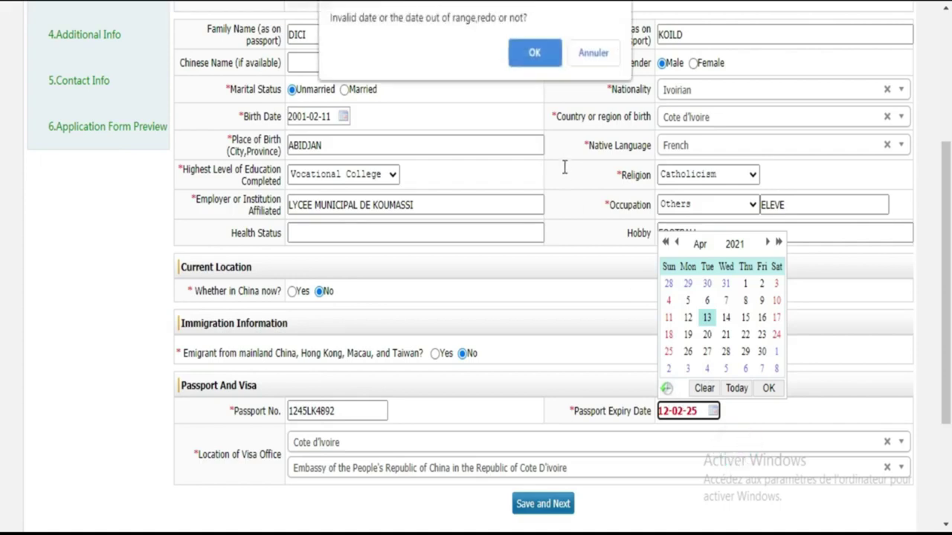
{"action": "left_click", "coordinate": [548, 63]}
{"action": "left_click", "coordinate": [590, 441]}
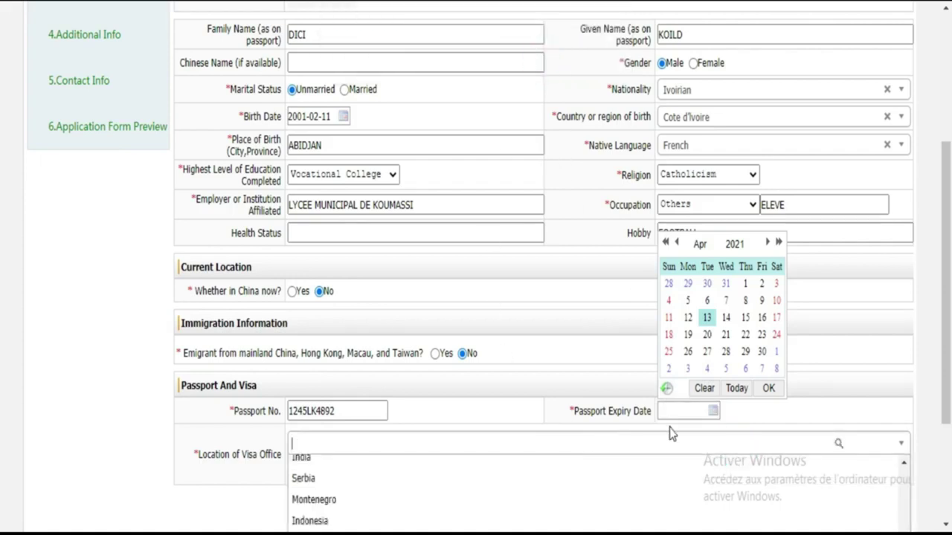
{"action": "left_click", "coordinate": [693, 408]}
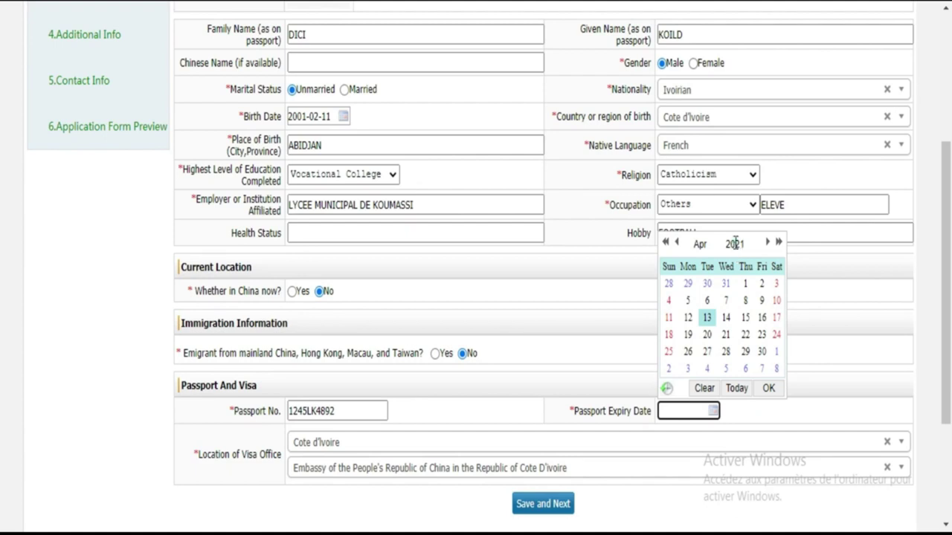
{"action": "left_click", "coordinate": [734, 245]}
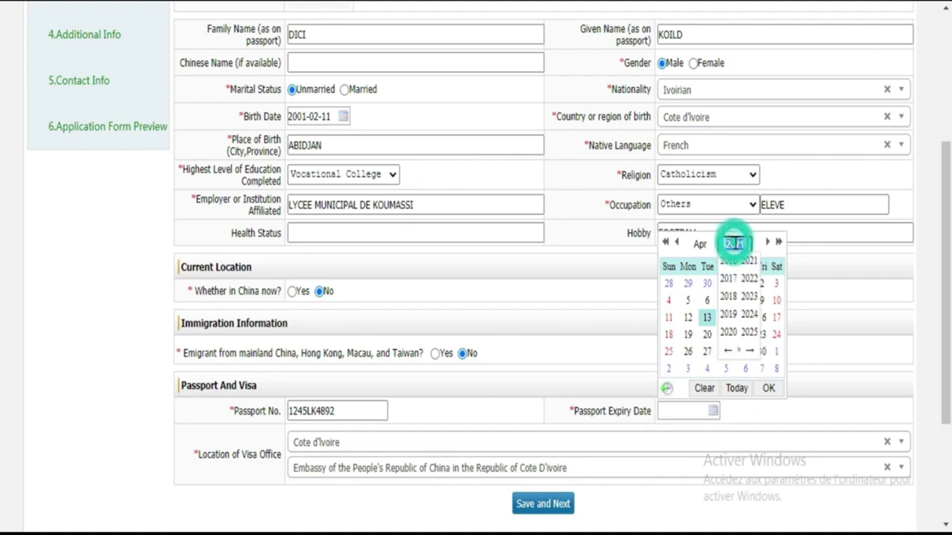
{"action": "left_click", "coordinate": [749, 334]}
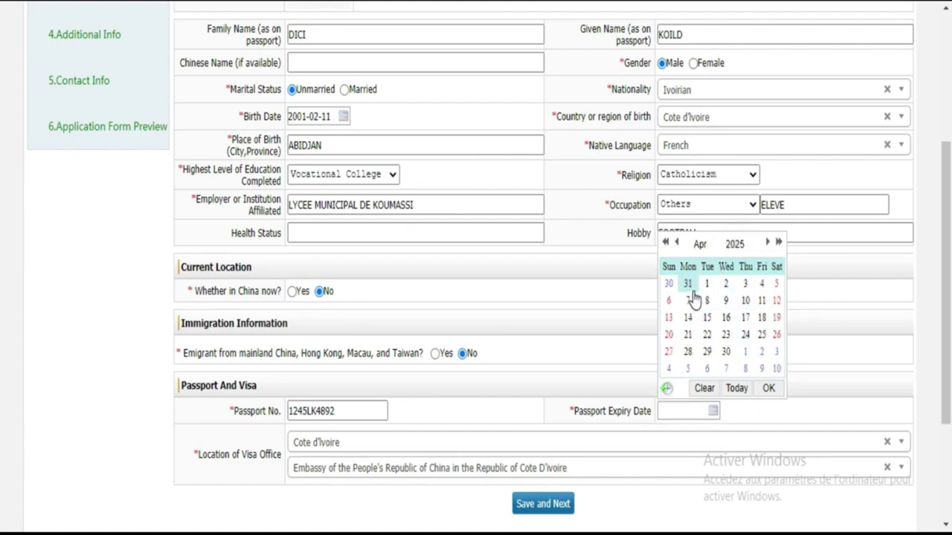
{"action": "left_click", "coordinate": [687, 285]}
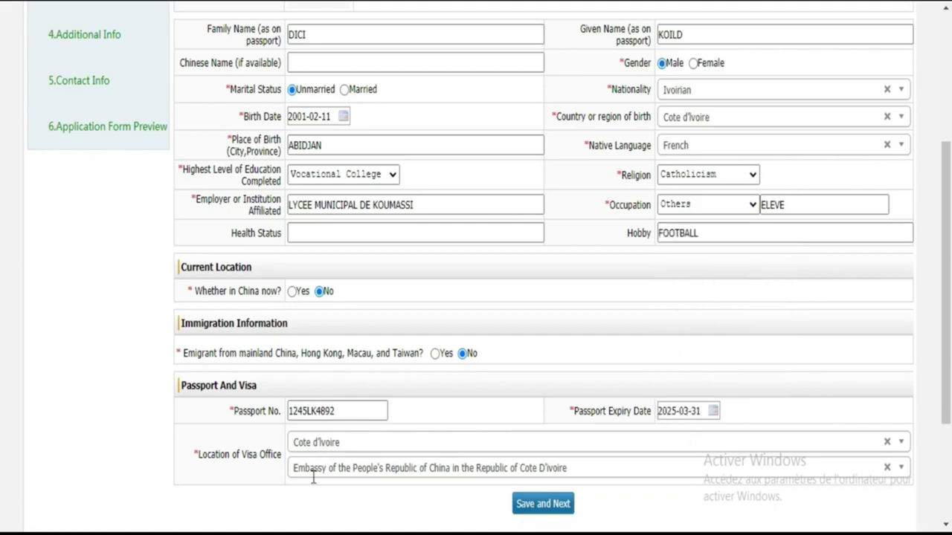
Step: Choose Cote d'Ivoire as the visa office country by searching COT
{"action": "left_click", "coordinate": [346, 444]}
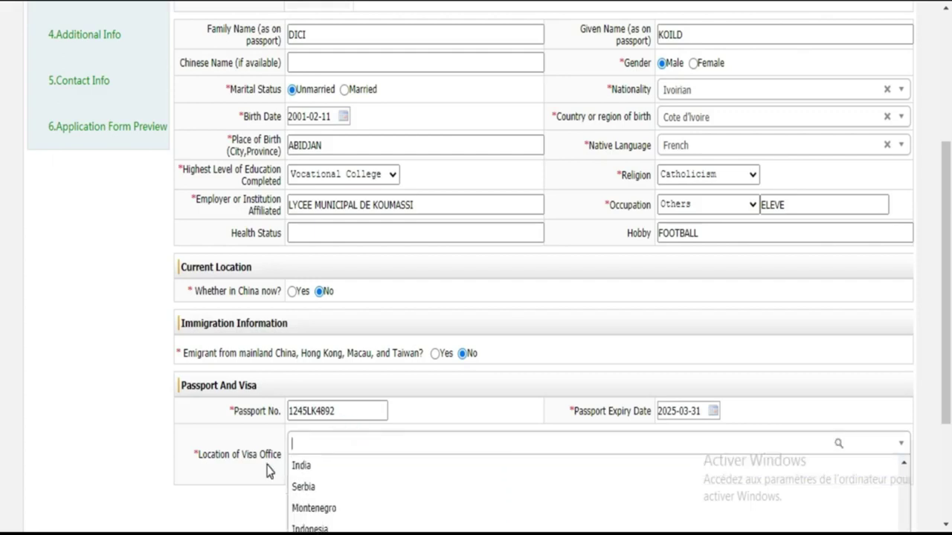
{"action": "type", "text": "CO"}
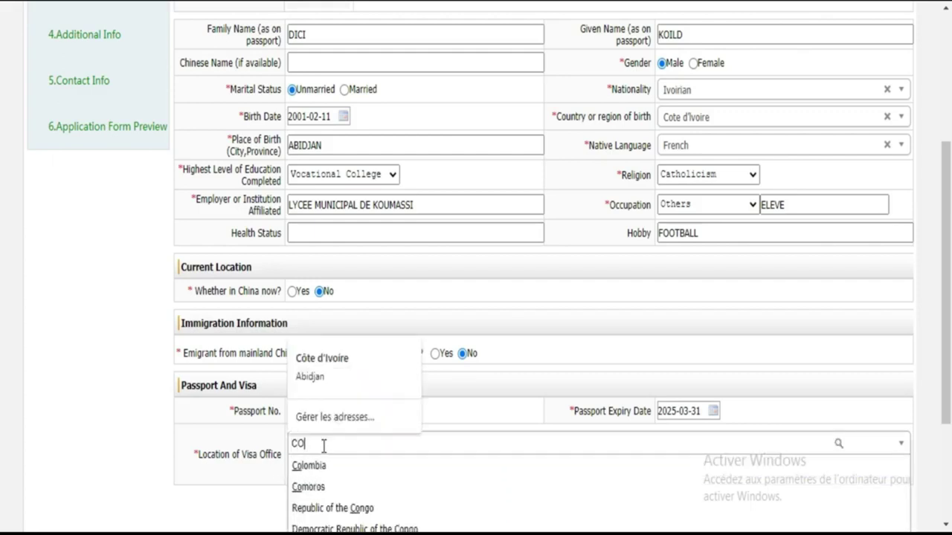
{"action": "key", "text": "BackSpace"}
{"action": "key", "text": "BackSpace"}
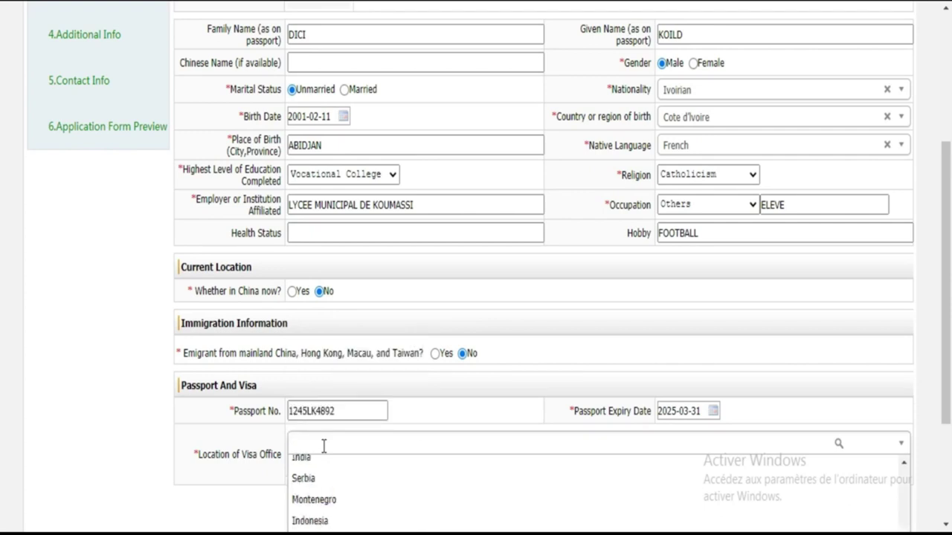
{"action": "type", "text": "COT"}
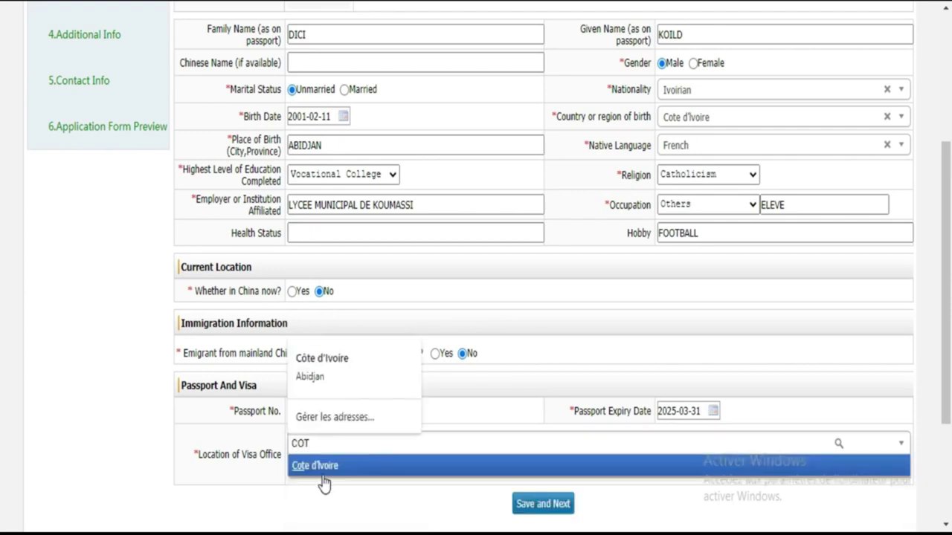
{"action": "left_click", "coordinate": [322, 467]}
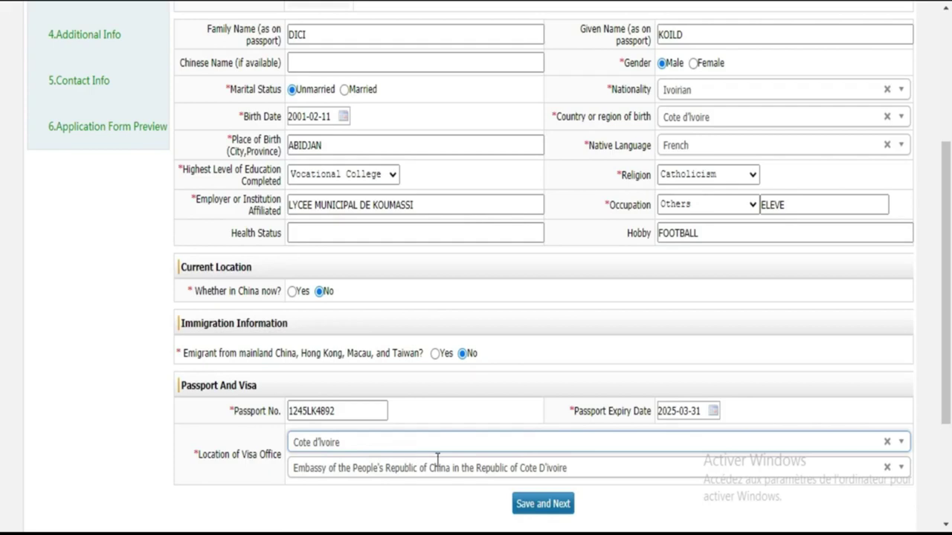
Step: Select the Embassy in Cote d'Ivoire as the visa office location
{"action": "left_click", "coordinate": [480, 472]}
{"action": "left_click", "coordinate": [462, 500]}
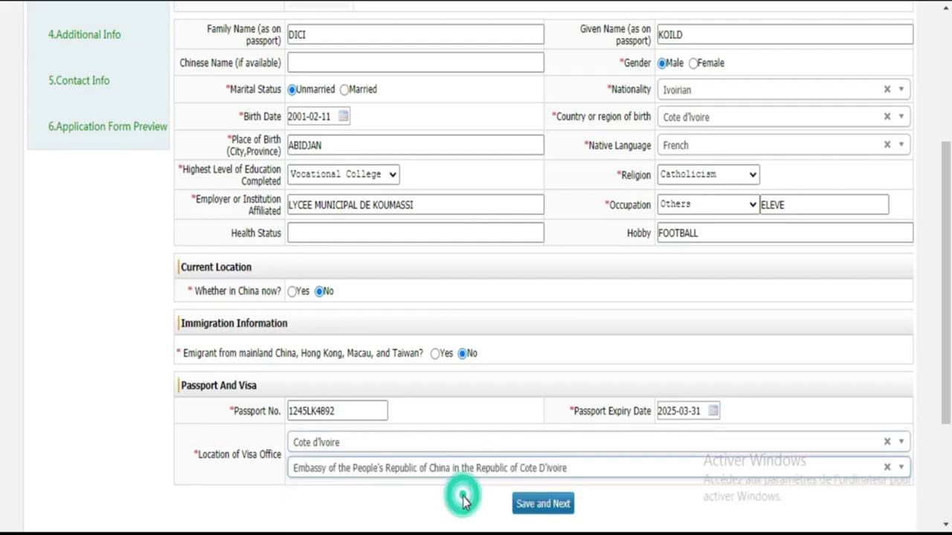
{"action": "scroll", "coordinate": [1, 379], "scroll_direction": "down", "scroll_amount": 2}
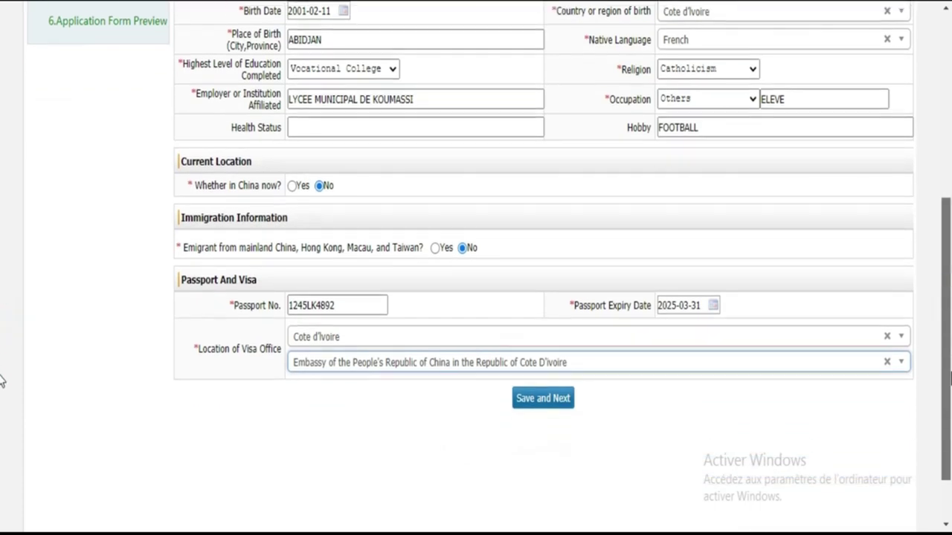
{"action": "scroll", "coordinate": [1, 380], "scroll_direction": "down", "scroll_amount": 1}
{"action": "scroll", "coordinate": [2, 461], "scroll_direction": "up", "scroll_amount": 6}
{"action": "scroll", "coordinate": [2, 417], "scroll_direction": "down", "scroll_amount": 6}
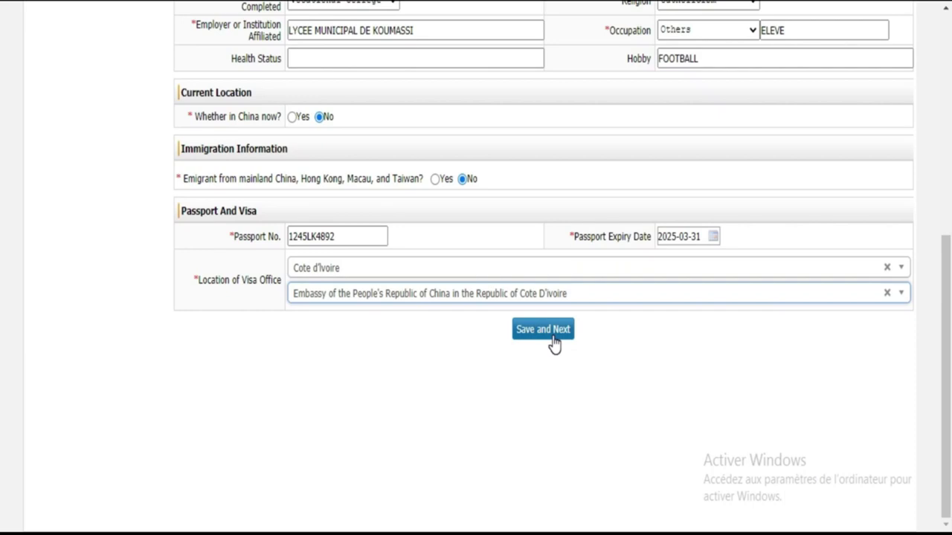
{"action": "scroll", "coordinate": [2, 320], "scroll_direction": "up", "scroll_amount": 5}
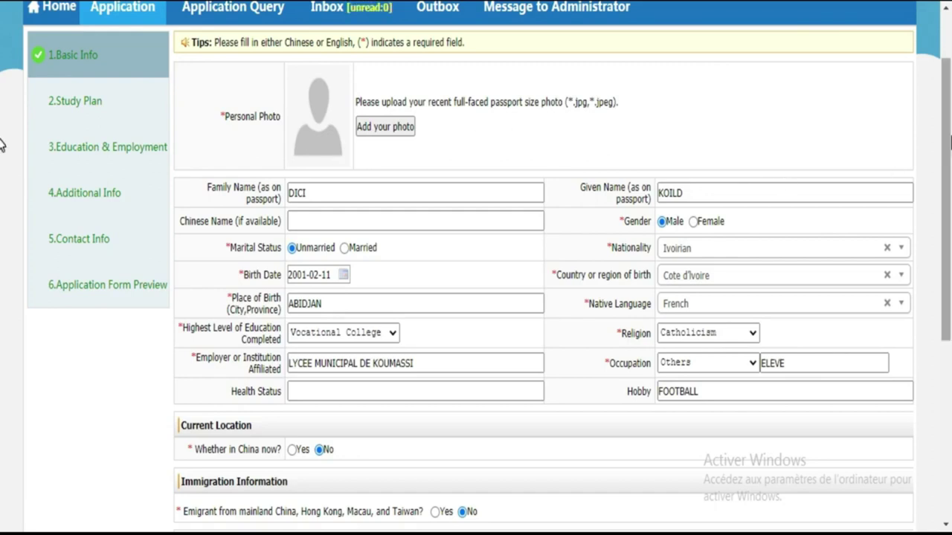
{"action": "scroll", "coordinate": [2, 387], "scroll_direction": "down", "scroll_amount": 5}
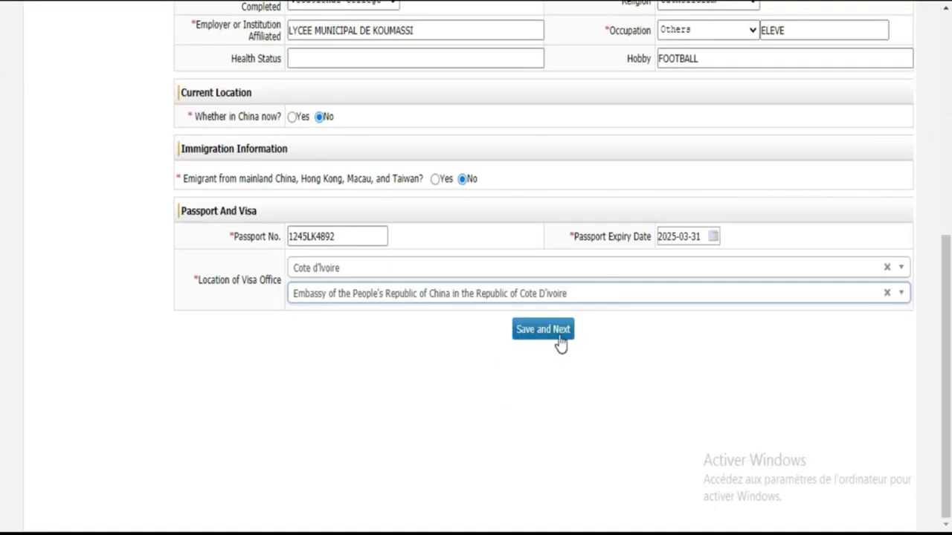
{"action": "left_click", "coordinate": [560, 339]}
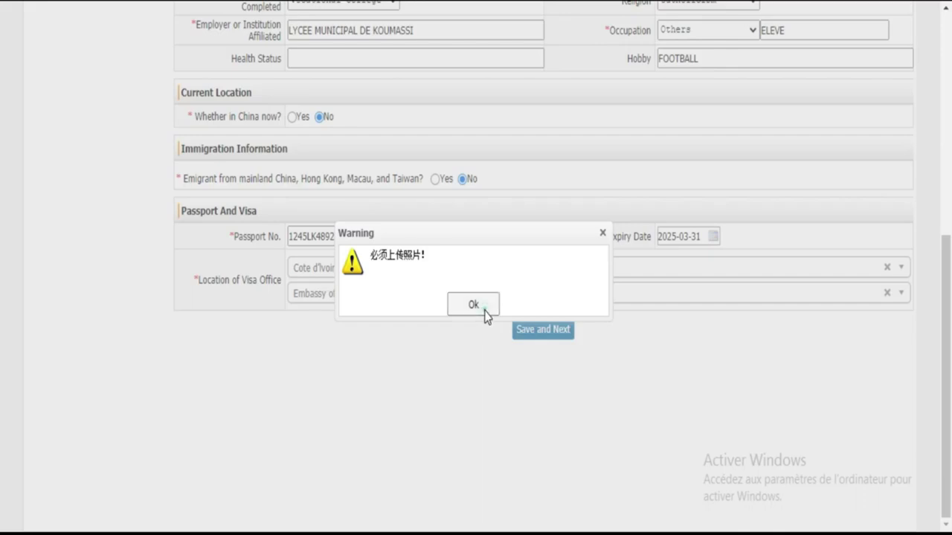
{"action": "left_click", "coordinate": [479, 308]}
{"action": "scroll", "coordinate": [0, 290], "scroll_direction": "up", "scroll_amount": 6}
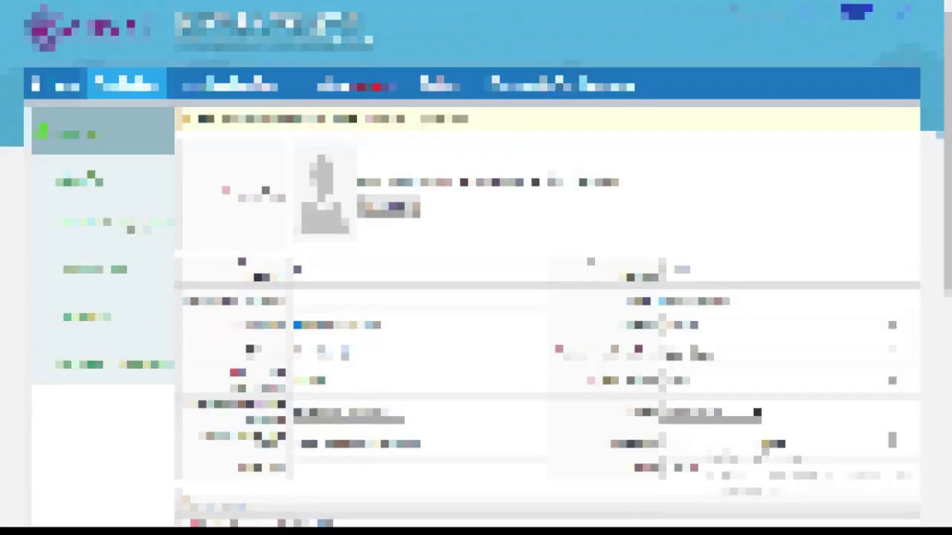
{"action": "left_click", "coordinate": [405, 208]}
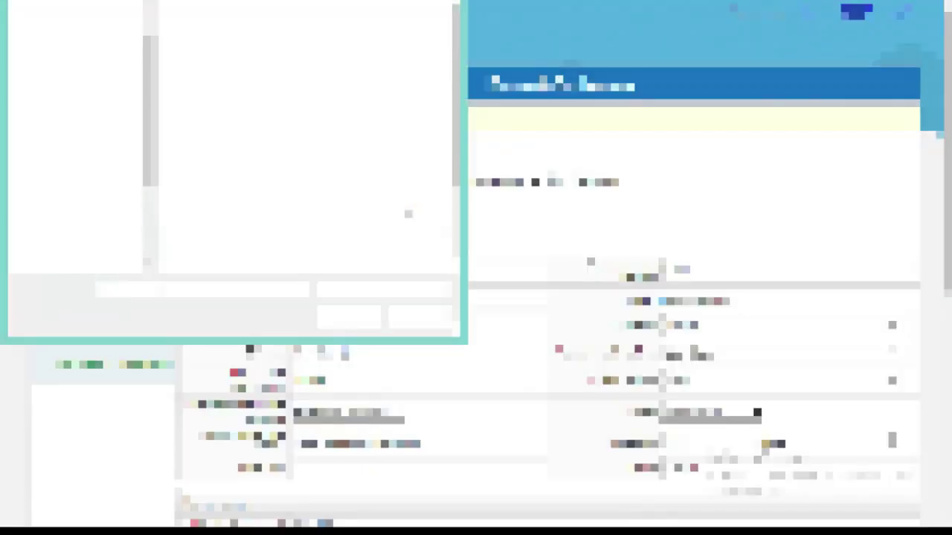
{"action": "left_click", "coordinate": [298, 167]}
{"action": "left_click", "coordinate": [388, 54]}
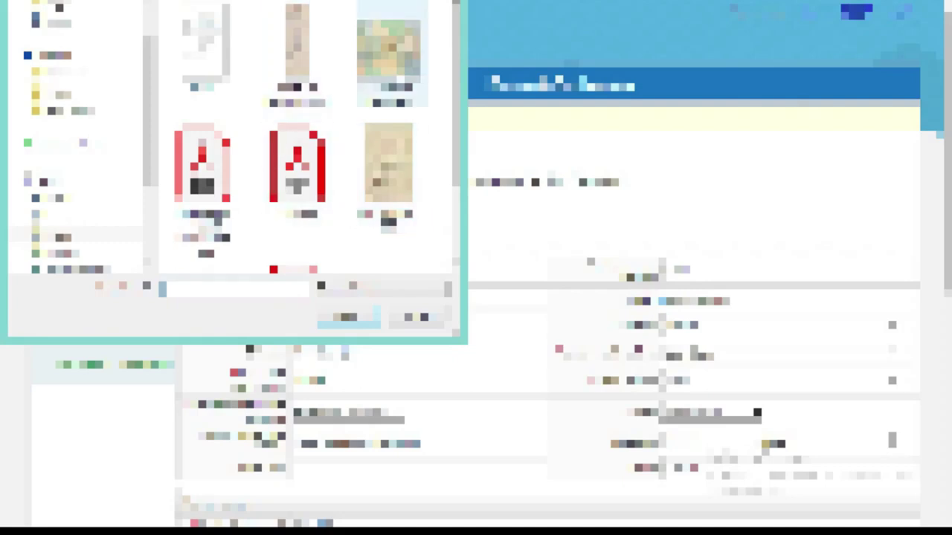
{"action": "scroll", "coordinate": [452, 89], "scroll_direction": "down", "scroll_amount": 2}
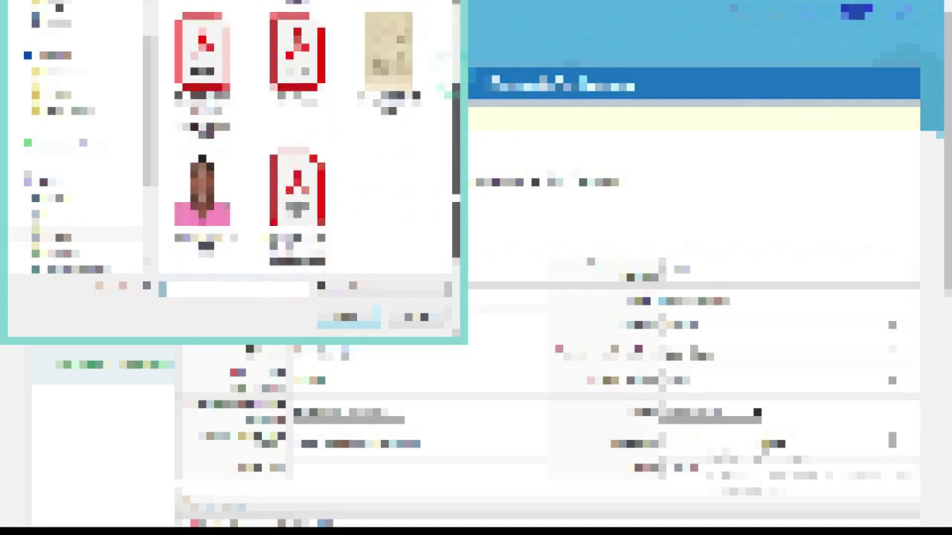
{"action": "left_click", "coordinate": [201, 193]}
{"action": "double_click", "coordinate": [202, 214]}
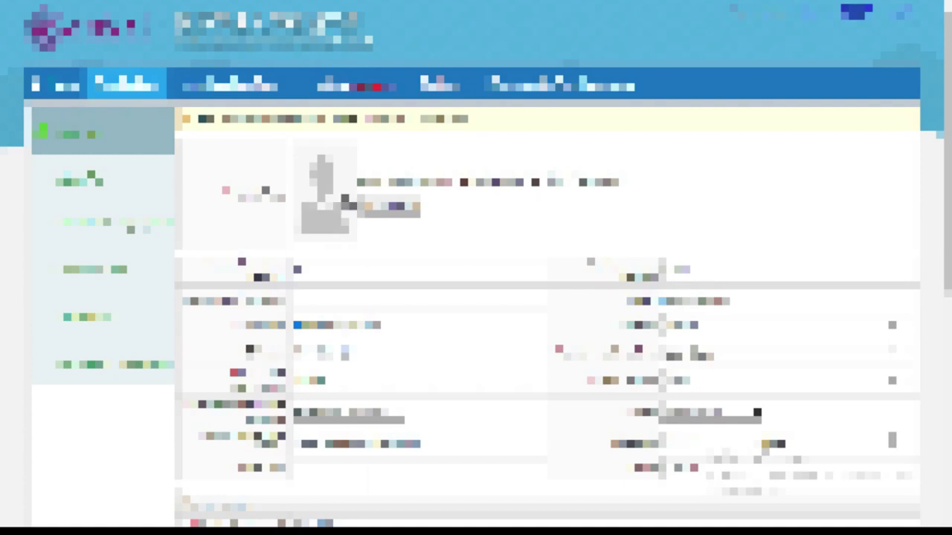
{"action": "scroll", "coordinate": [4, 122], "scroll_direction": "down", "scroll_amount": 4}
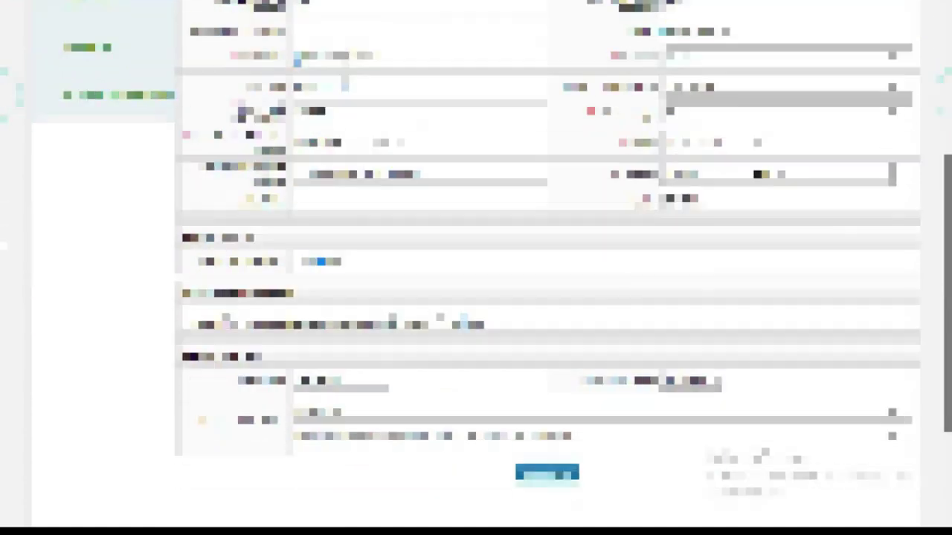
{"action": "scroll", "coordinate": [2, 123], "scroll_direction": "up", "scroll_amount": 3}
{"action": "scroll", "coordinate": [2, 123], "scroll_direction": "up", "scroll_amount": 1}
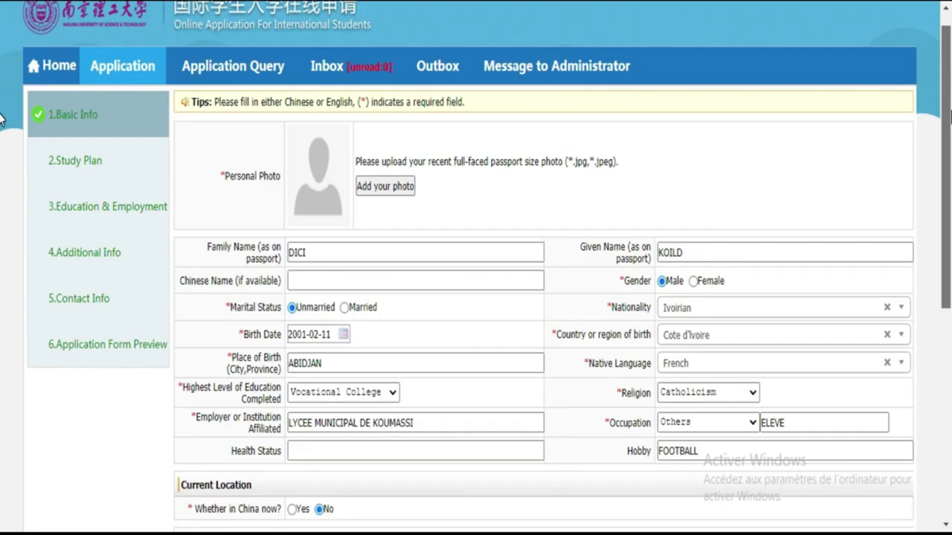
{"action": "scroll", "coordinate": [2, 123], "scroll_direction": "down", "scroll_amount": 5}
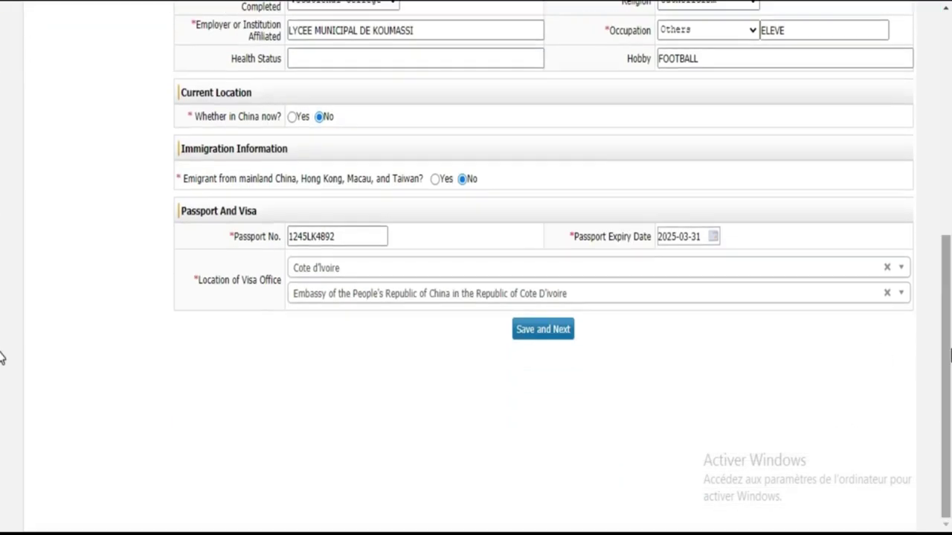
Step: Save Basic Info and move on to the Study Plan step
{"action": "left_click", "coordinate": [535, 332]}
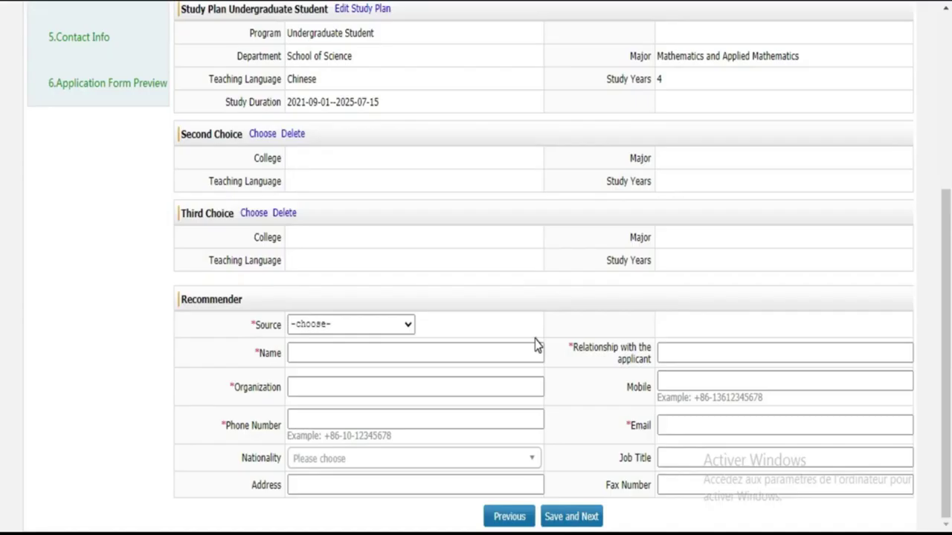
{"action": "left_click_drag", "start_coordinate": [946, 223], "coordinate": [946, 50]}
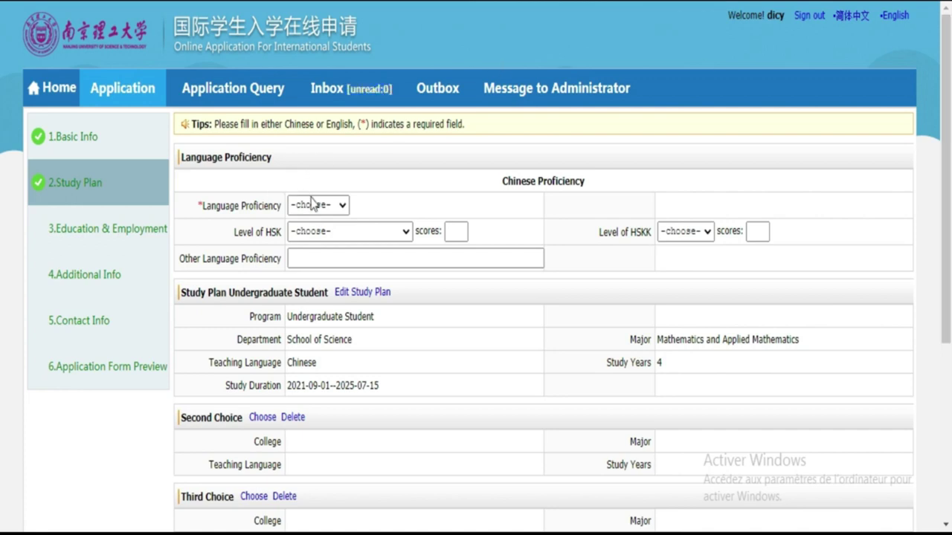
{"action": "left_click", "coordinate": [338, 211]}
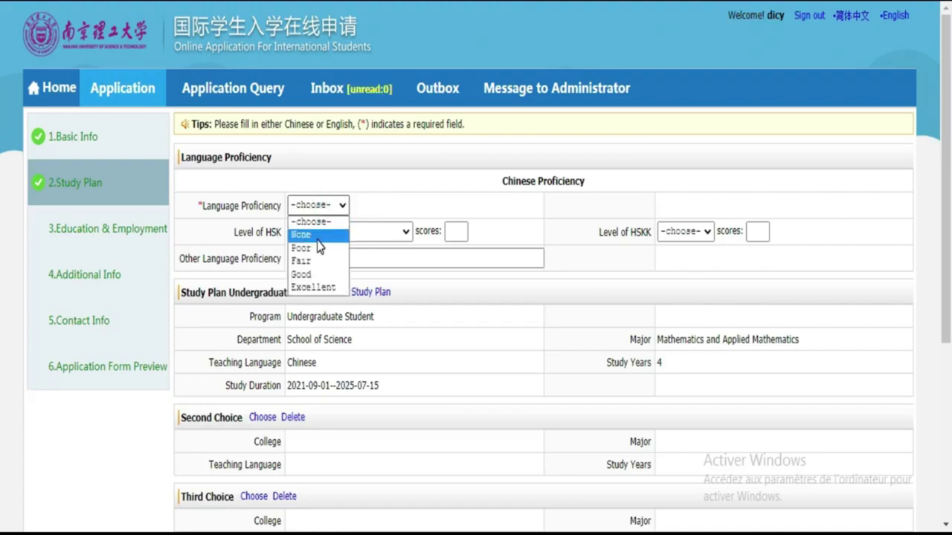
{"action": "left_click", "coordinate": [388, 200]}
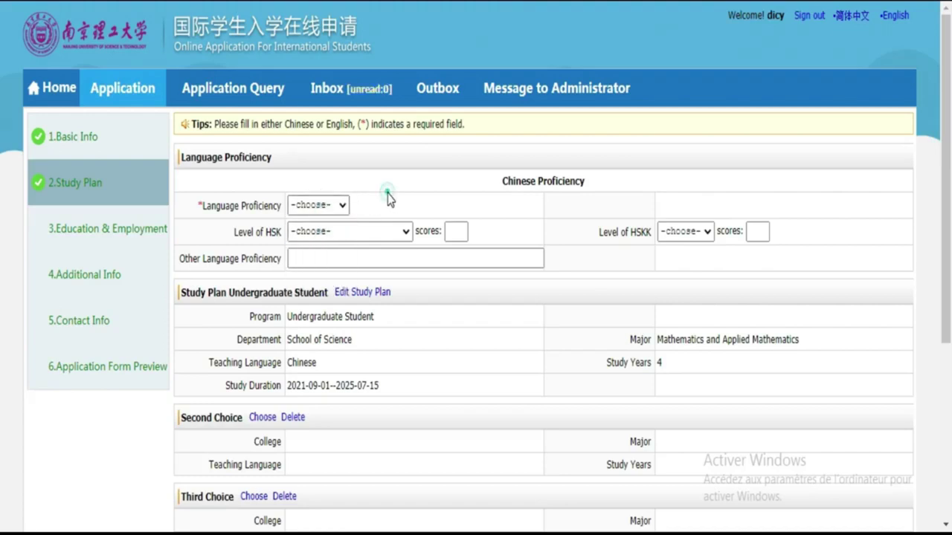
Step: Set Chinese language proficiency to None, leaving the HSK level unset
{"action": "left_click", "coordinate": [343, 206]}
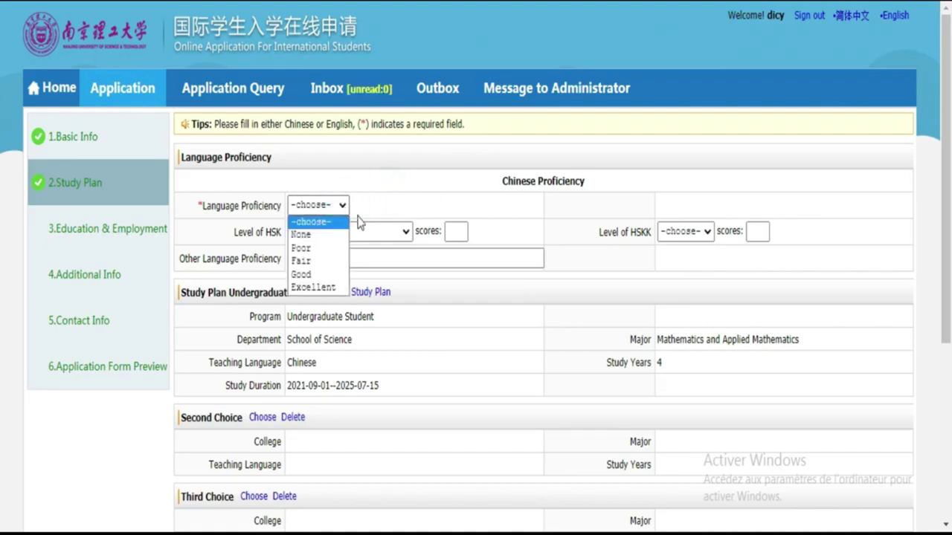
{"action": "left_click", "coordinate": [325, 236]}
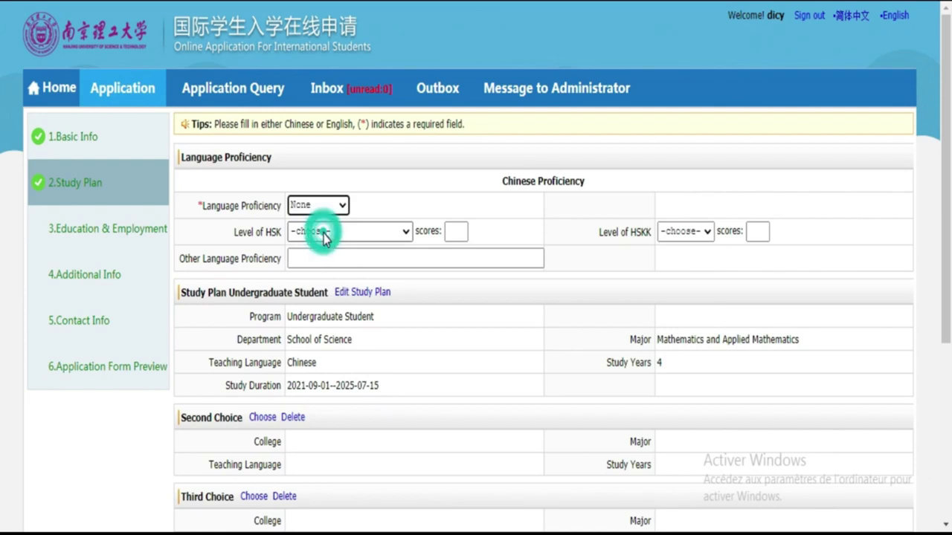
{"action": "left_click", "coordinate": [394, 234]}
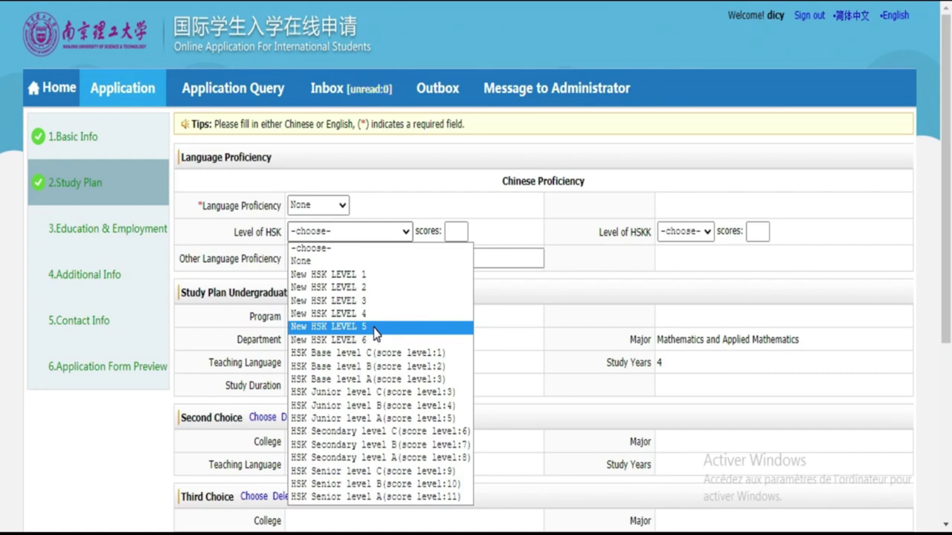
{"action": "left_click", "coordinate": [365, 230]}
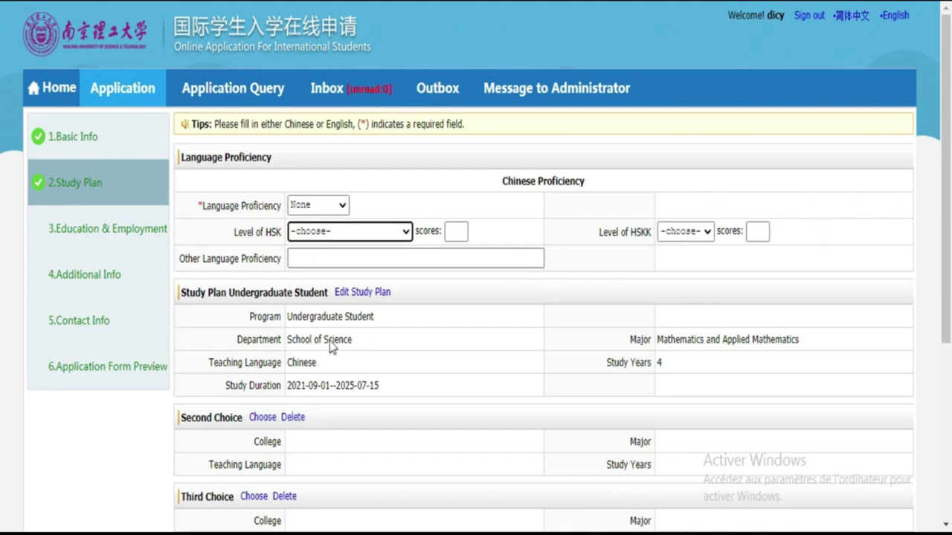
Step: Highlight the Chinese teaching-language entry, then open the Recommender Source dropdown
{"action": "scroll", "coordinate": [2, 270], "scroll_direction": "down", "scroll_amount": 2}
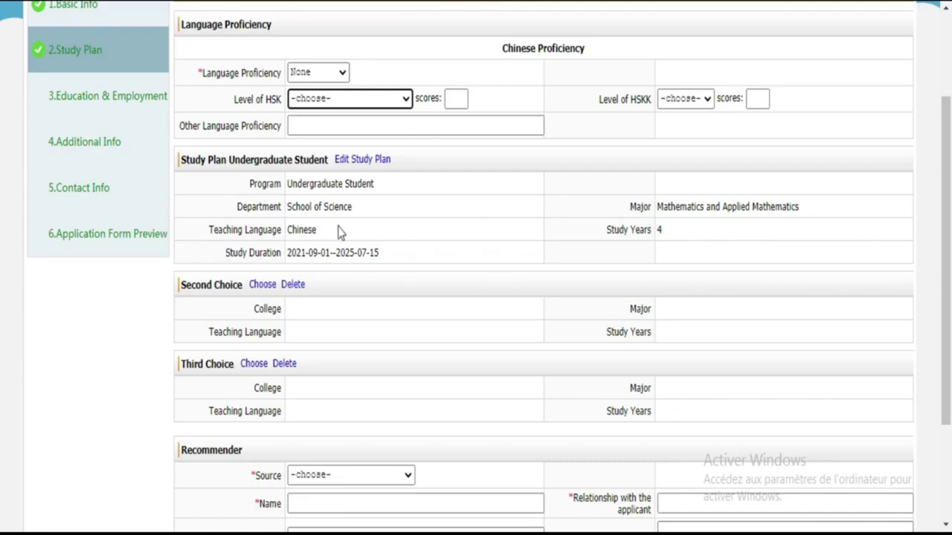
{"action": "left_click_drag", "start_coordinate": [341, 233], "coordinate": [203, 228]}
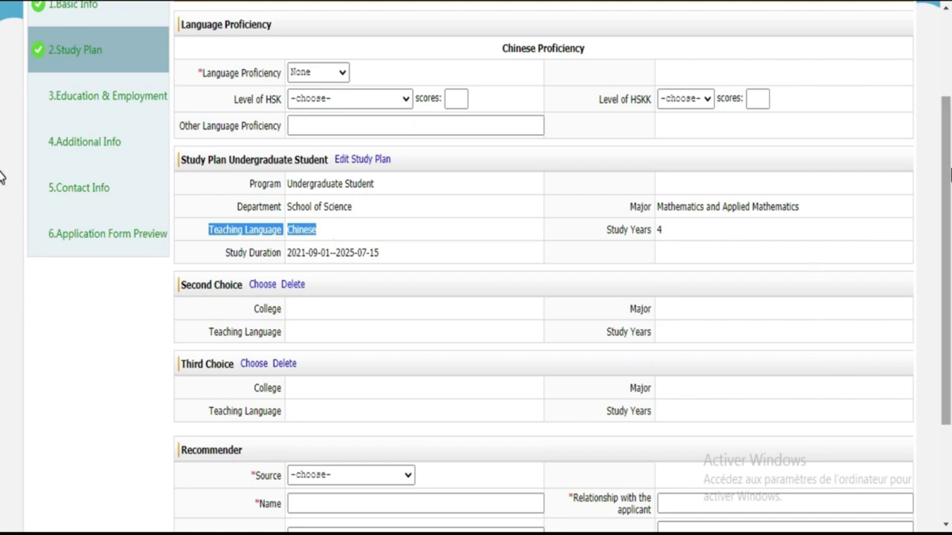
{"action": "scroll", "coordinate": [3, 177], "scroll_direction": "down", "scroll_amount": 3}
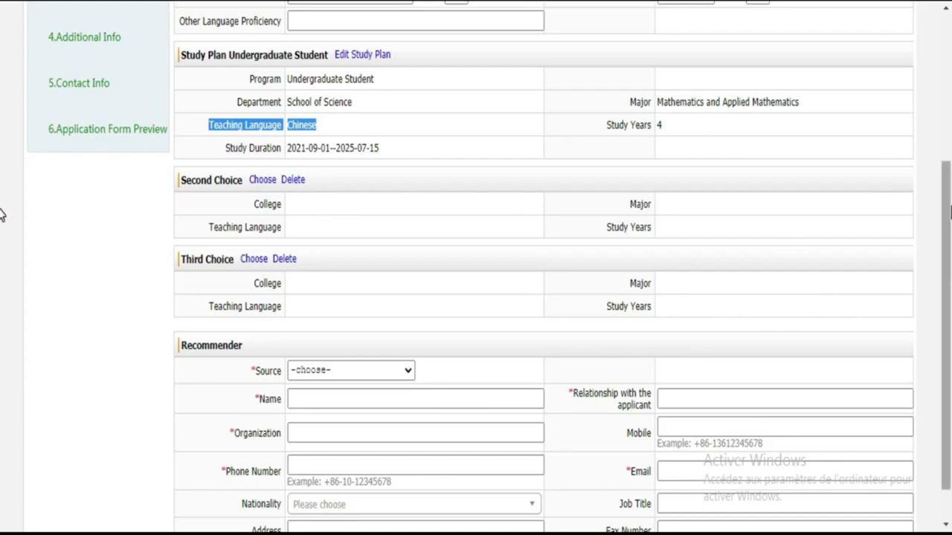
{"action": "scroll", "coordinate": [3, 214], "scroll_direction": "down", "scroll_amount": 2}
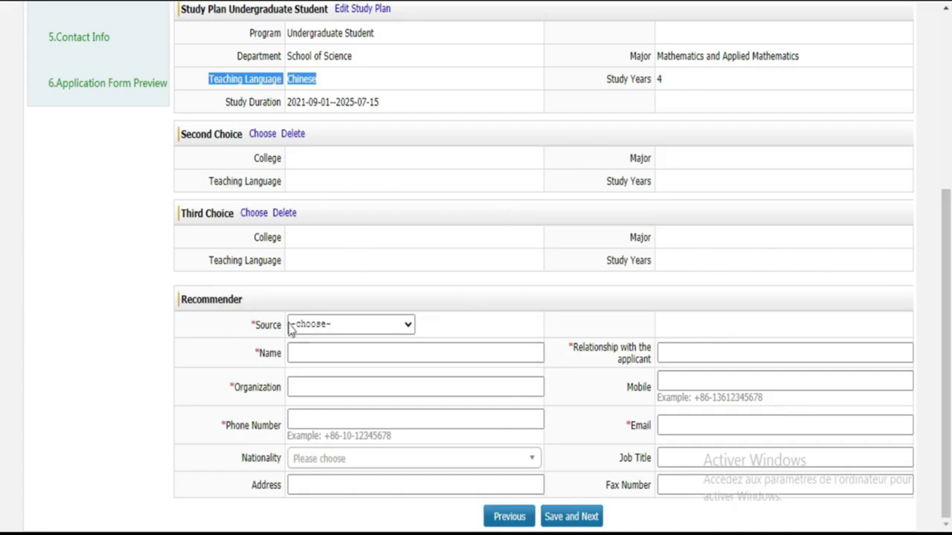
{"action": "left_click", "coordinate": [386, 327]}
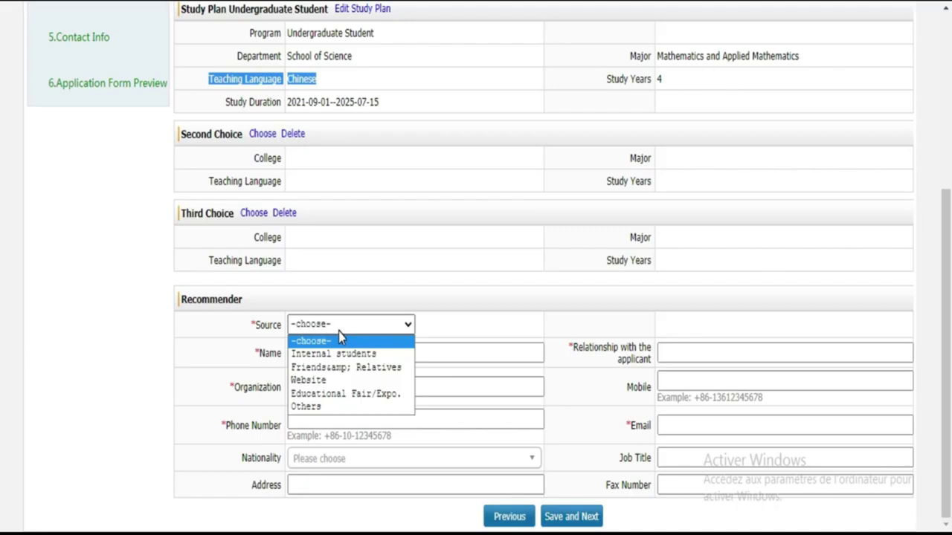
Step: Set recommender source to Friends & Relatives, enter the recommender's name and relationship FRERE
{"action": "left_click", "coordinate": [347, 369]}
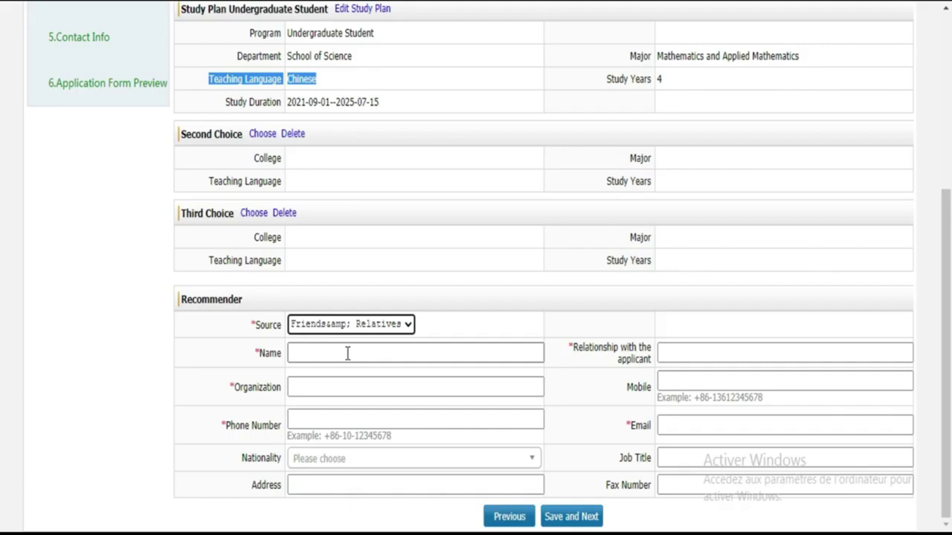
{"action": "left_click", "coordinate": [347, 354]}
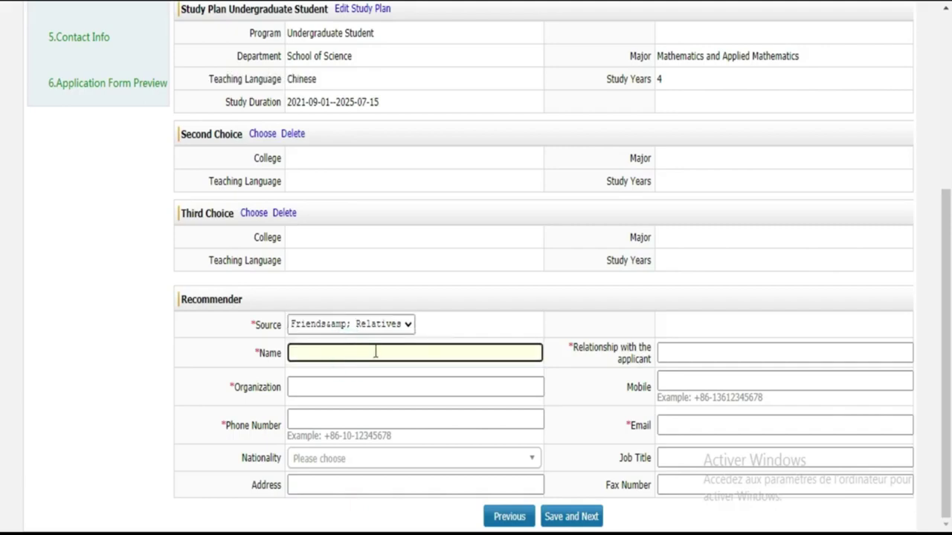
{"action": "left_click", "coordinate": [375, 353]}
{"action": "type", "text": "HGOLI"}
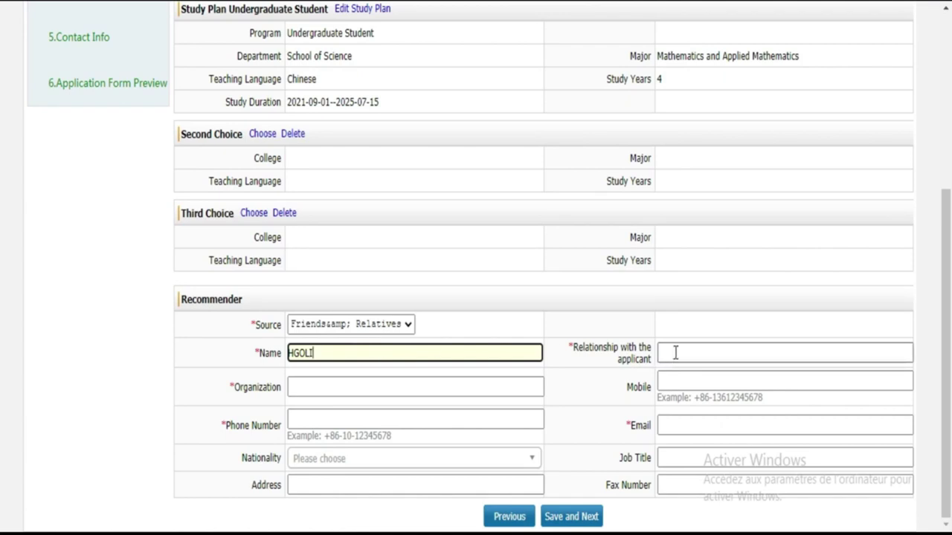
{"action": "left_click", "coordinate": [675, 352]}
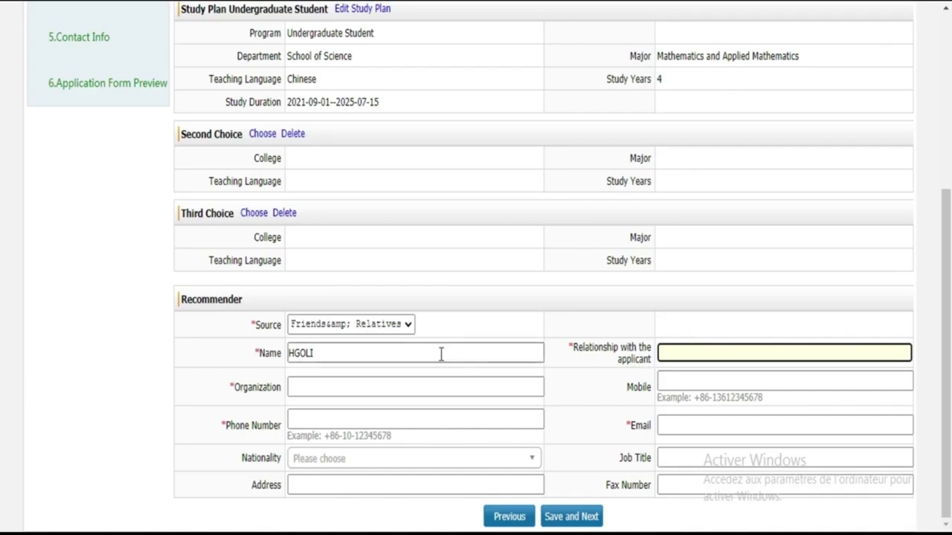
{"action": "left_click", "coordinate": [708, 353]}
{"action": "type", "text": "FRERE"}
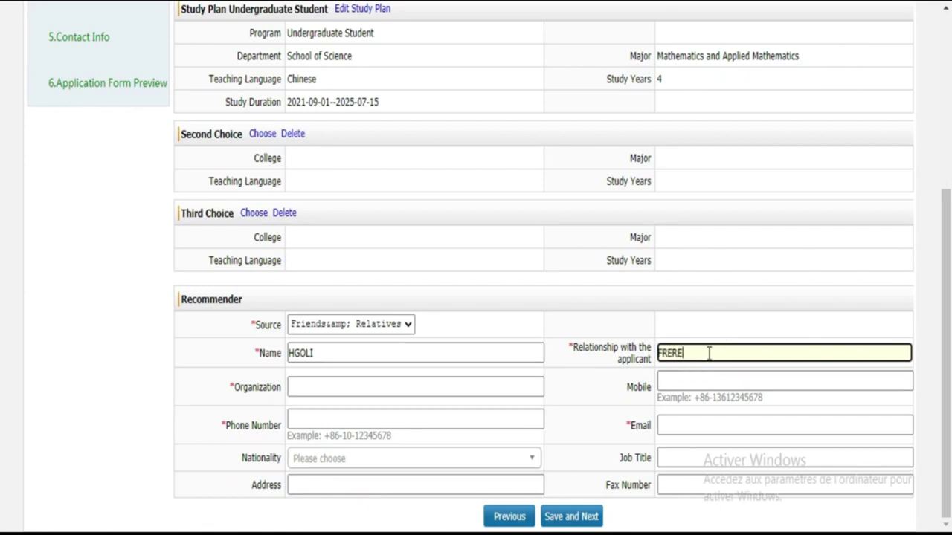
Step: Enter the recommender's mobile number and begin typing their e-mail
{"action": "left_click", "coordinate": [348, 386]}
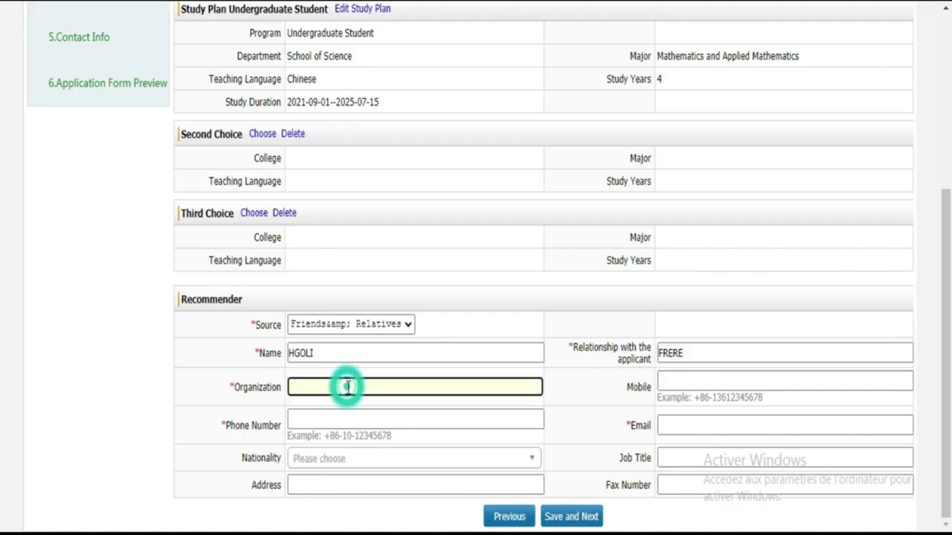
{"action": "left_click", "coordinate": [720, 385]}
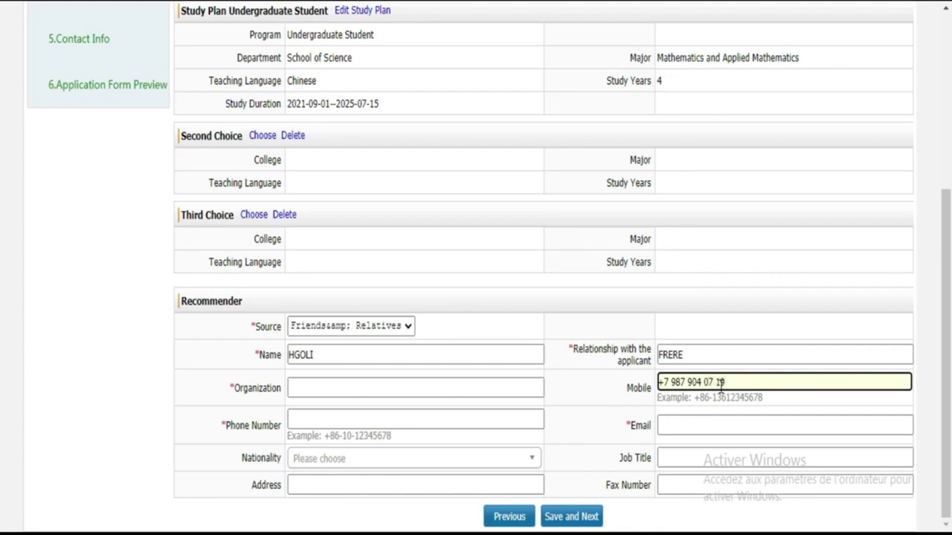
{"action": "left_click", "coordinate": [725, 427]}
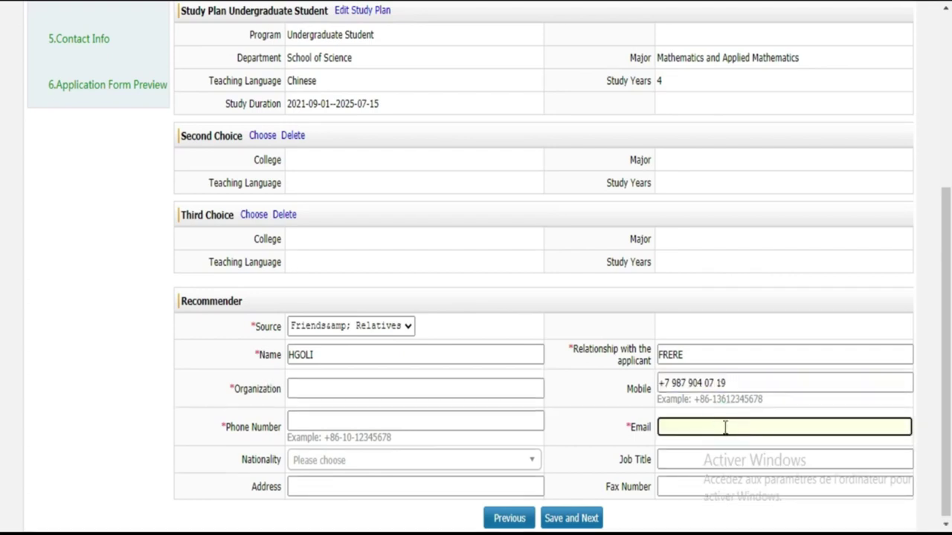
{"action": "scroll", "coordinate": [3, 269], "scroll_direction": "down", "scroll_amount": 1}
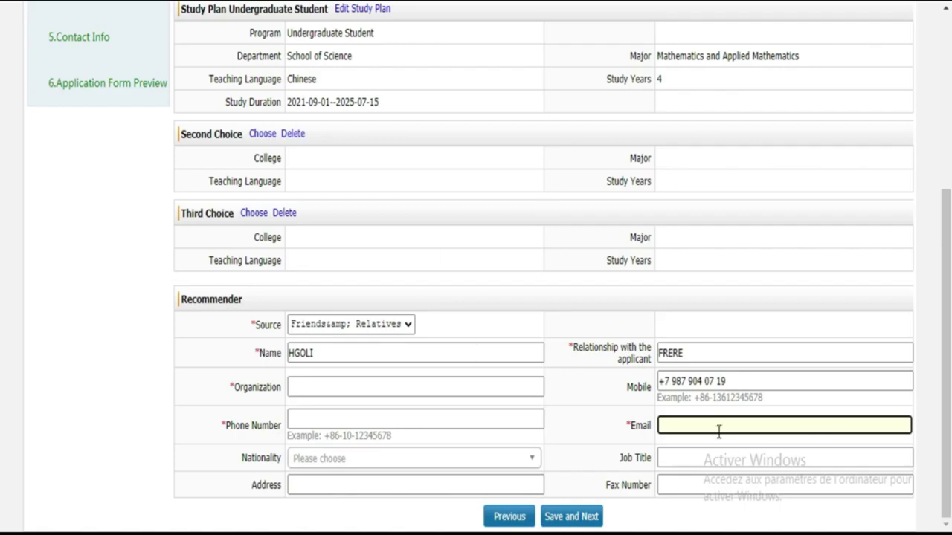
{"action": "type", "text": "P"}
{"action": "key", "text": "BackSpace"}
{"action": "type", "text": "WOR"}
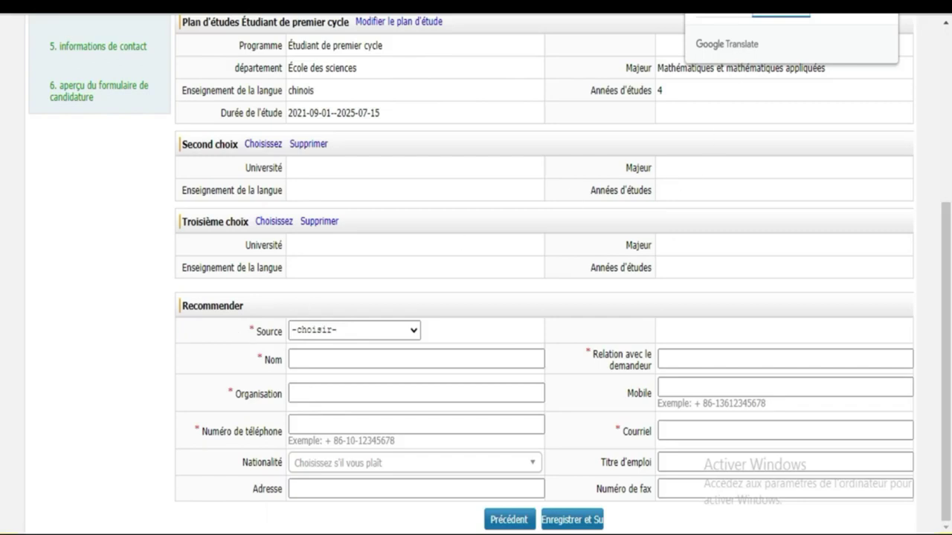
Step: Toggle the translation to English and back to French, then open the recommender Source dropdown
{"action": "left_click", "coordinate": [723, 10]}
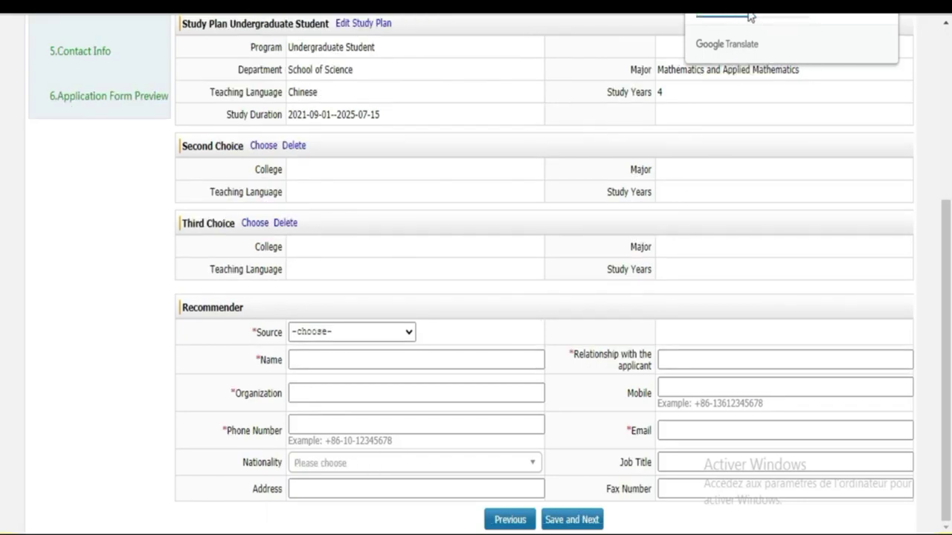
{"action": "left_click", "coordinate": [778, 12]}
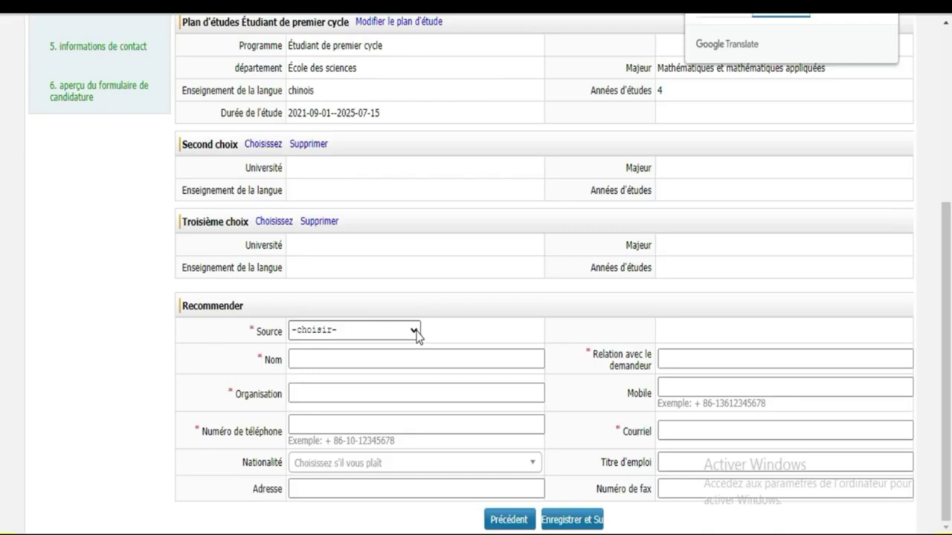
{"action": "left_click", "coordinate": [415, 334]}
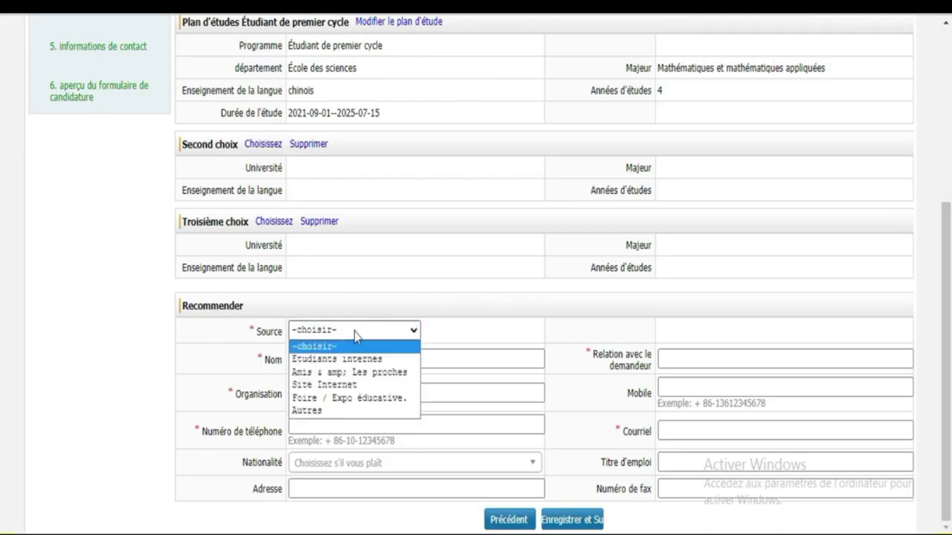
Step: Choose Friends & Relatives as the source and enter the recommender's name
{"action": "left_click", "coordinate": [336, 372]}
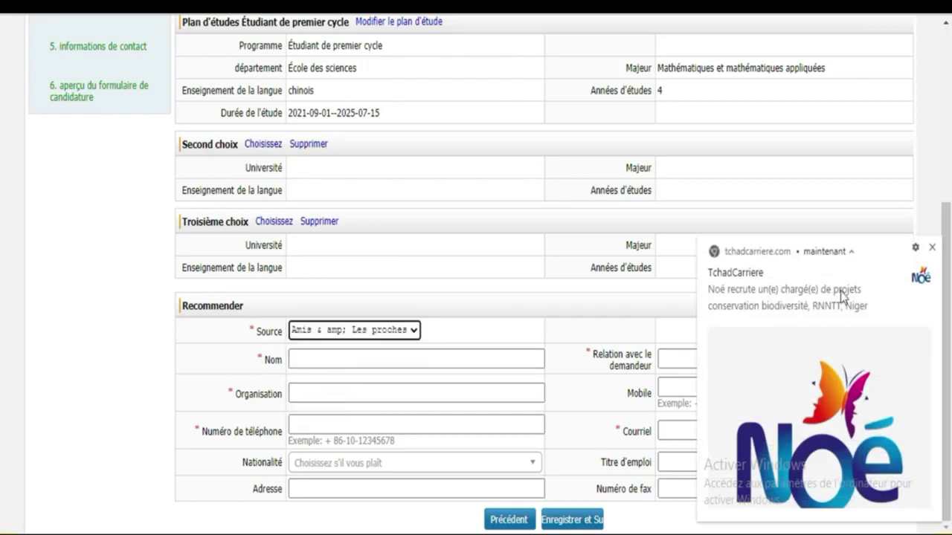
{"action": "left_click", "coordinate": [934, 248]}
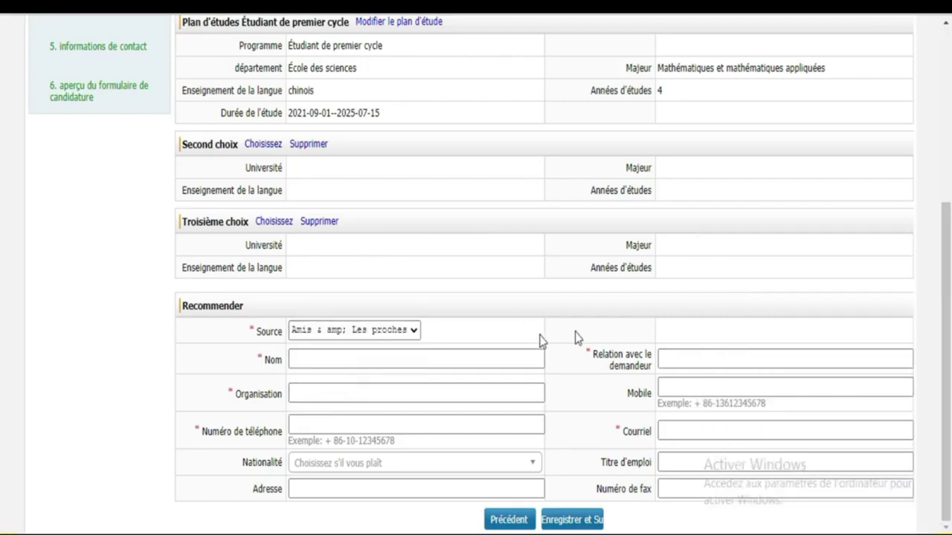
{"action": "left_click", "coordinate": [455, 361]}
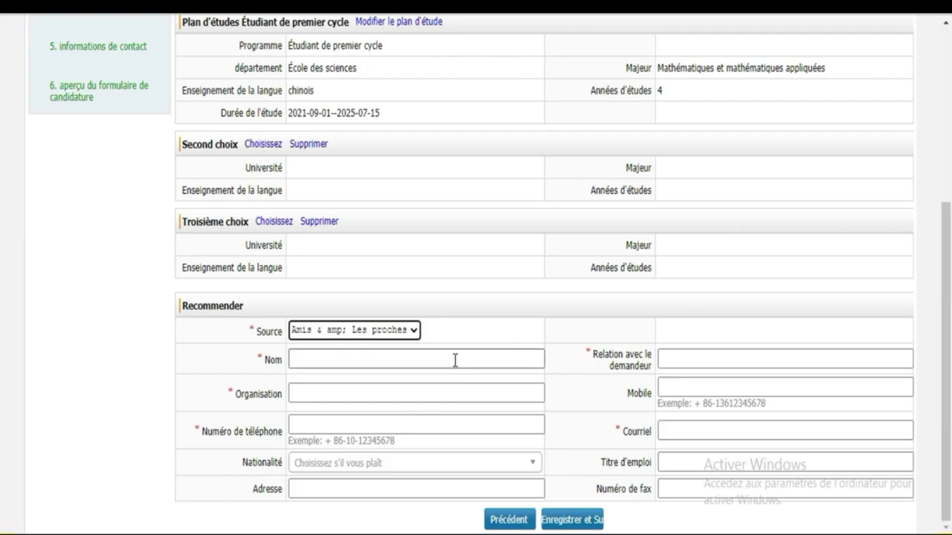
{"action": "left_click", "coordinate": [455, 360]}
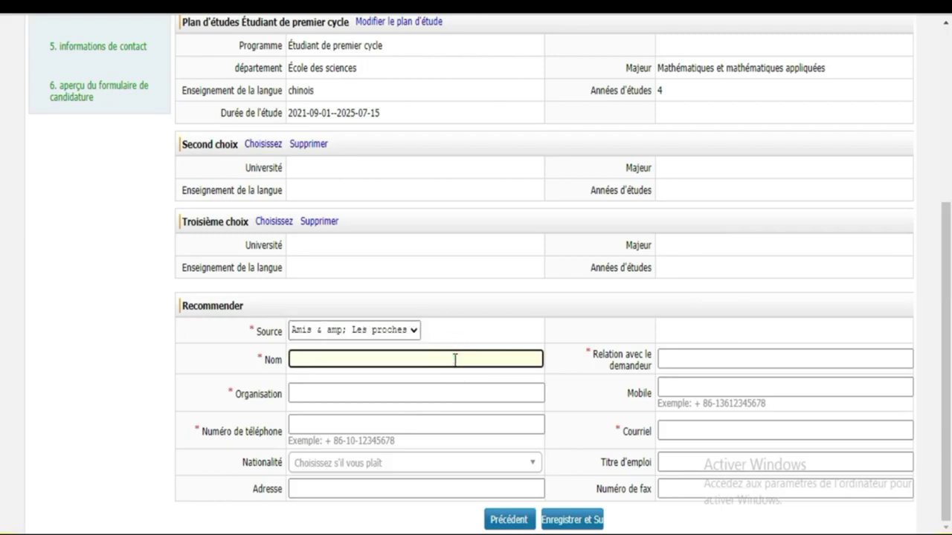
{"action": "left_click", "coordinate": [454, 360]}
{"action": "type", "text": "HGUOL"}
Step: Enter UFHB as the organisation and the recommender's telephone number
{"action": "left_click", "coordinate": [355, 390]}
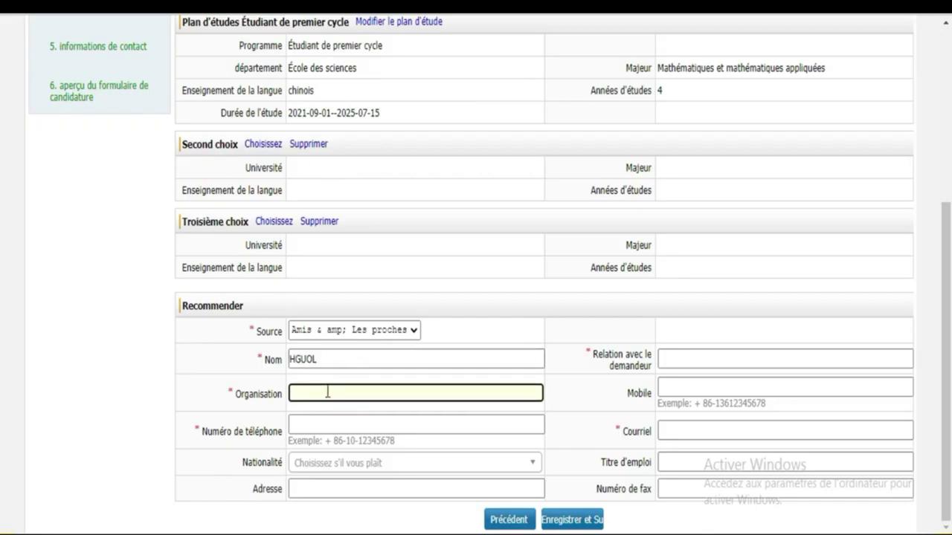
{"action": "left_click", "coordinate": [327, 392]}
{"action": "left_click", "coordinate": [334, 392]}
{"action": "left_click", "coordinate": [412, 332]}
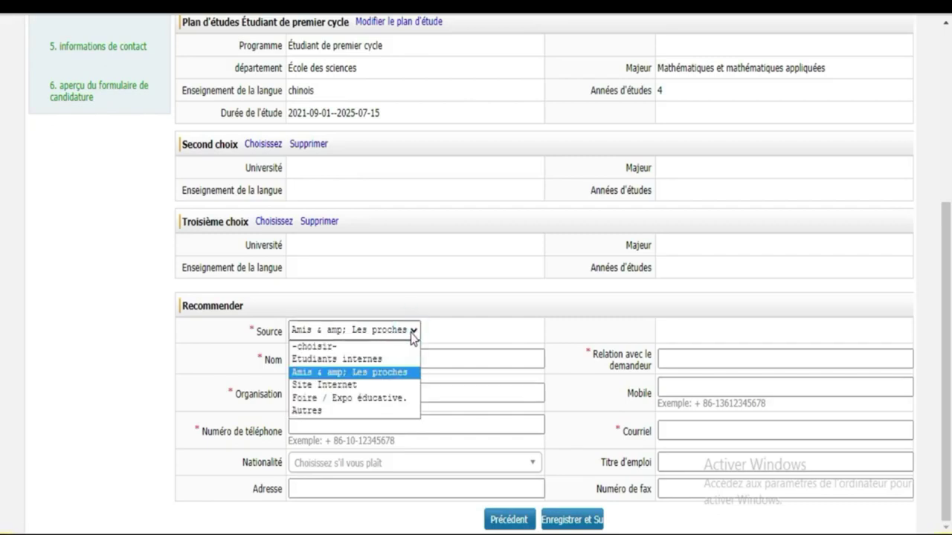
{"action": "left_click", "coordinate": [412, 333]}
{"action": "left_click", "coordinate": [341, 388]}
{"action": "left_click", "coordinate": [335, 393]}
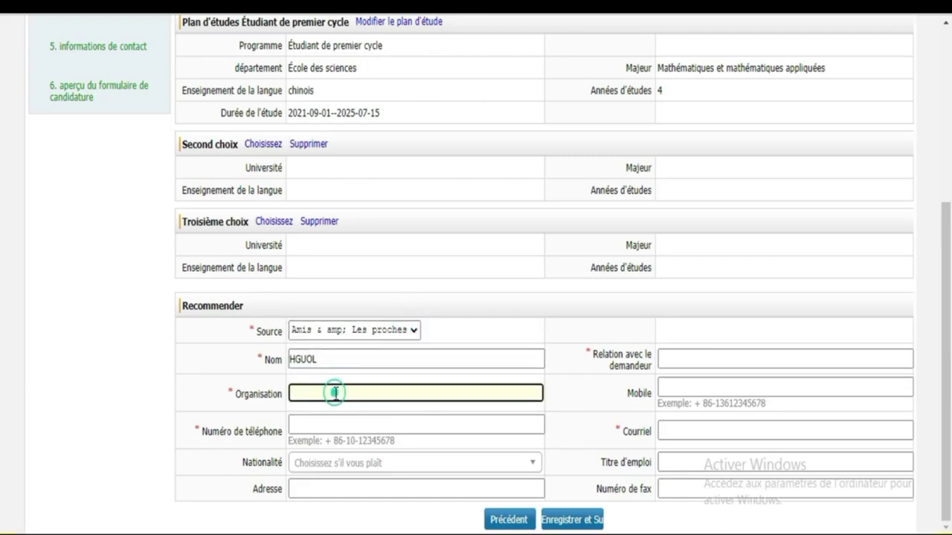
{"action": "type", "text": "UFHB"}
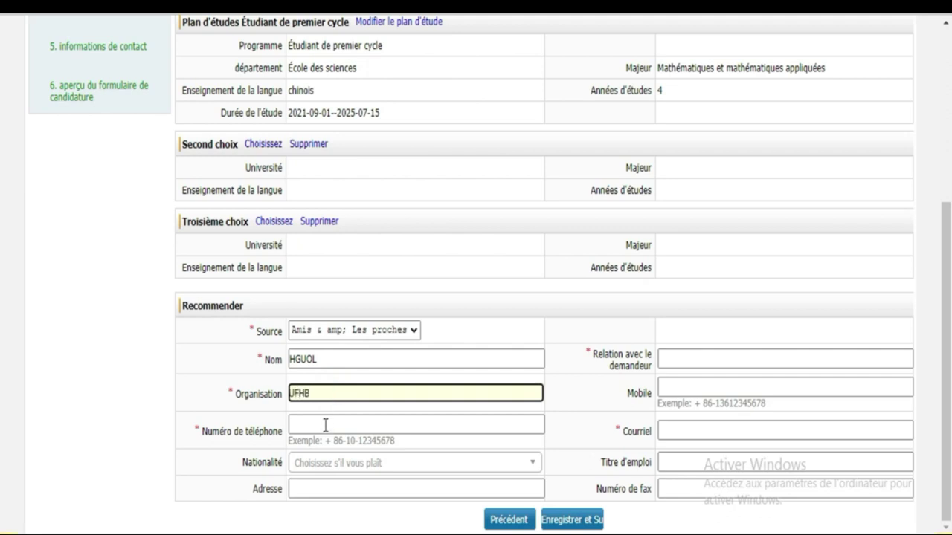
{"action": "left_click", "coordinate": [325, 425]}
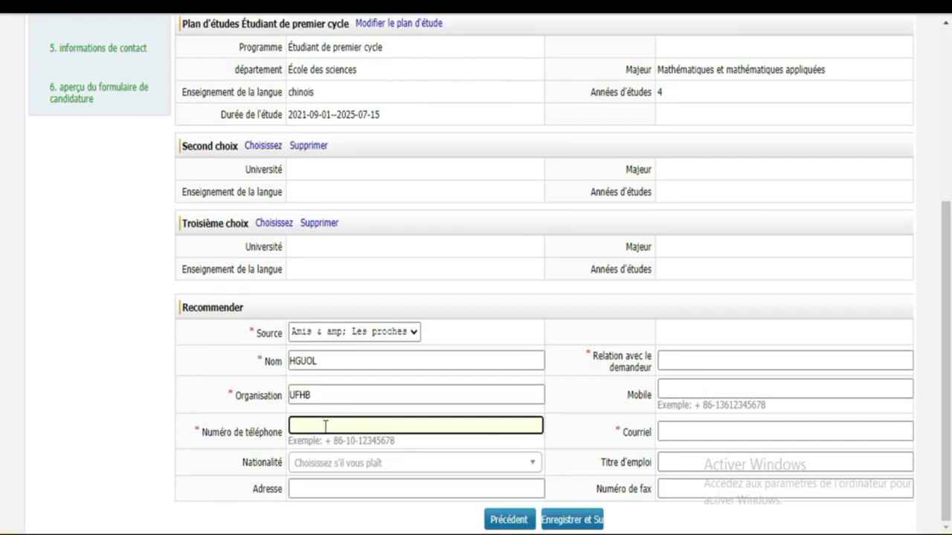
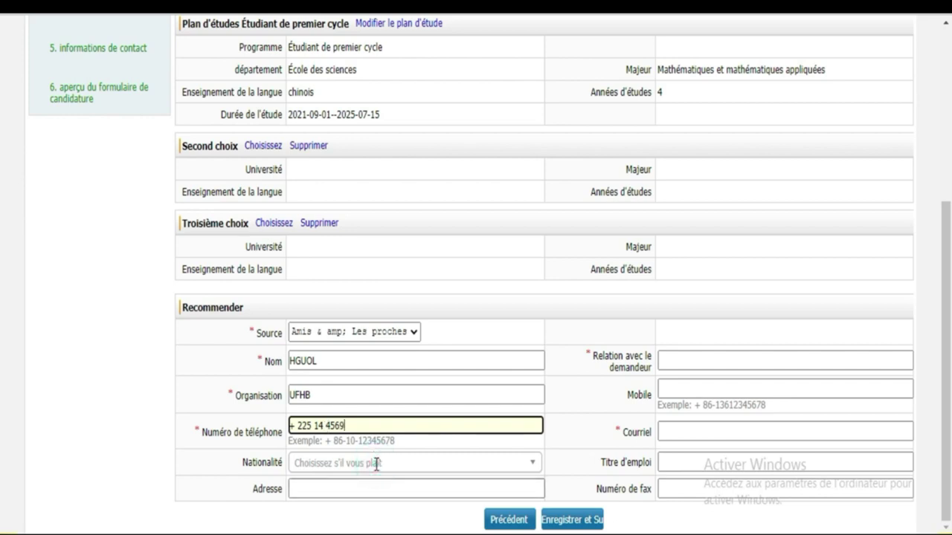
Step: Set the recommender's nationality to Ivoirien by searching IV
{"action": "left_click", "coordinate": [376, 463]}
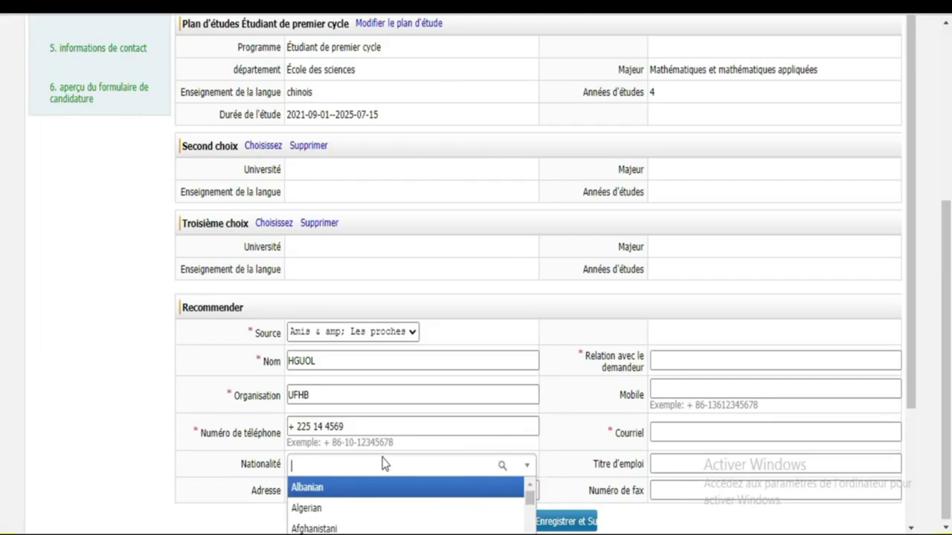
{"action": "type", "text": "CO"}
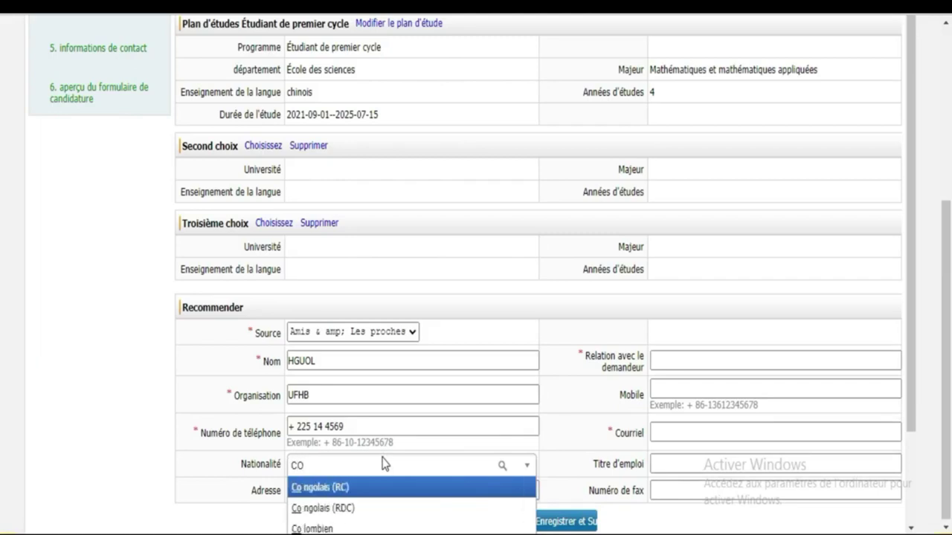
{"action": "type", "text": "TE"}
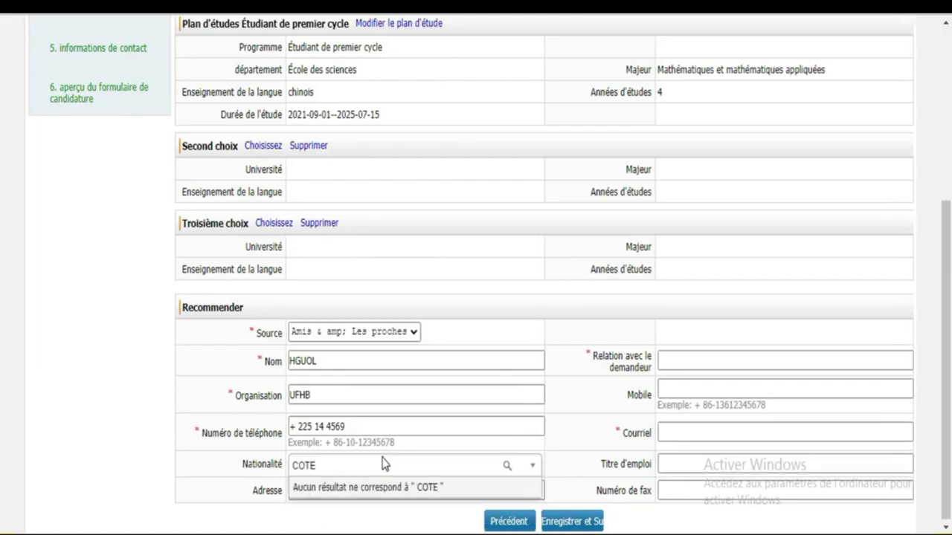
{"action": "key", "text": "BackSpace"}
{"action": "key", "text": "BackSpace"}
{"action": "key", "text": "BackSpace"}
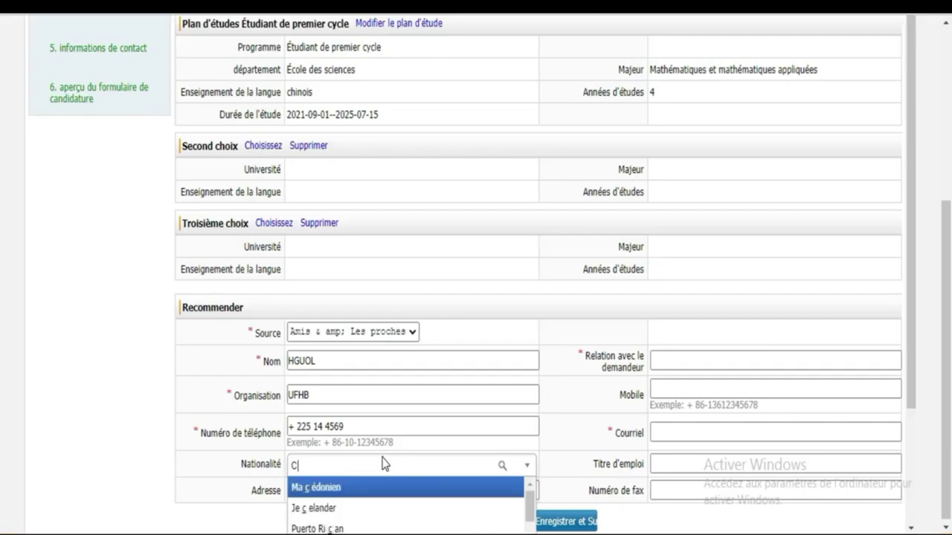
{"action": "key", "text": "BackSpace"}
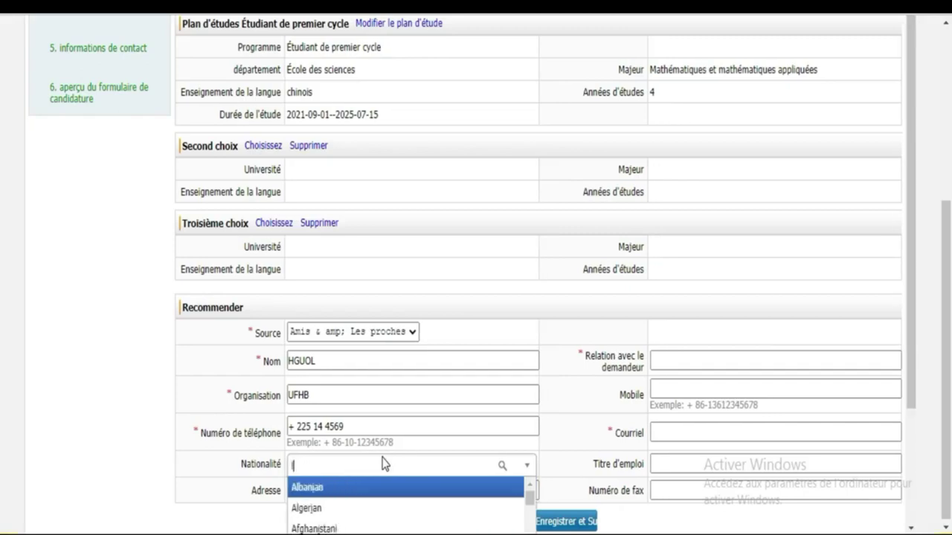
{"action": "type", "text": "IV"}
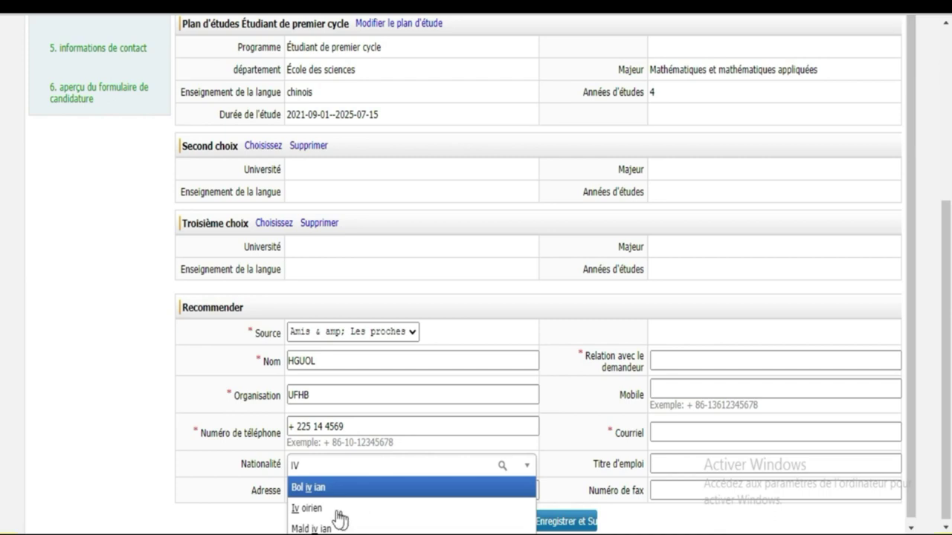
{"action": "left_click", "coordinate": [318, 510]}
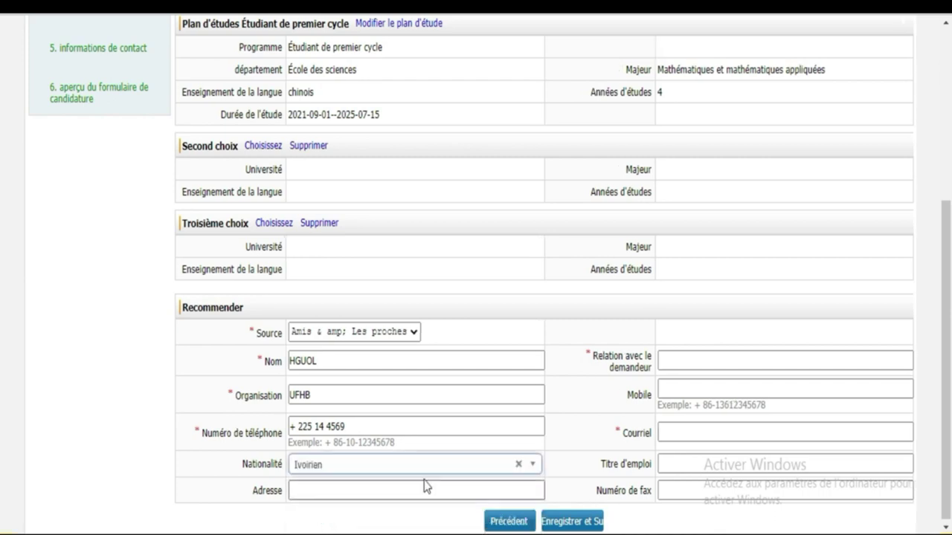
Step: Enter 'UN ami' as relation to the applicant and the recommender's mobile number
{"action": "left_click", "coordinate": [685, 357]}
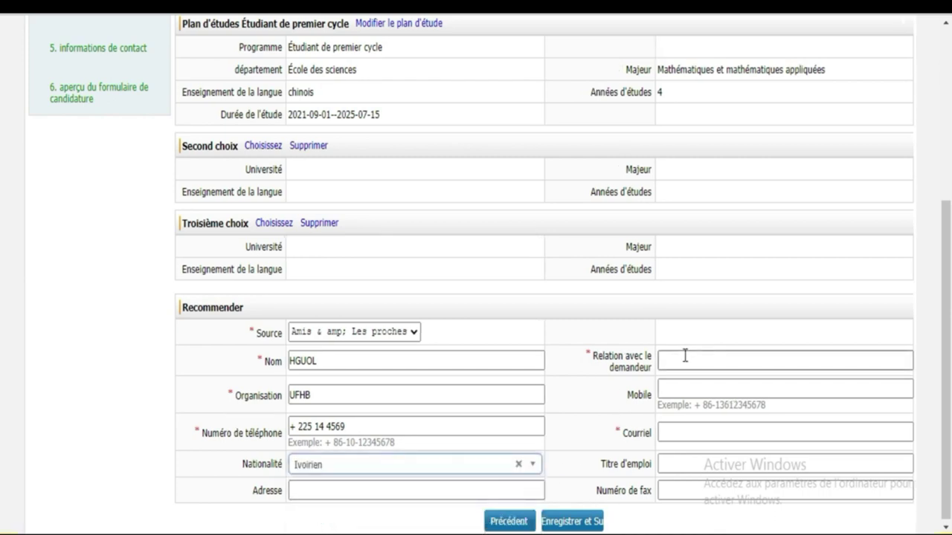
{"action": "left_click", "coordinate": [685, 356]}
{"action": "left_click", "coordinate": [688, 360]}
{"action": "left_click", "coordinate": [704, 360]}
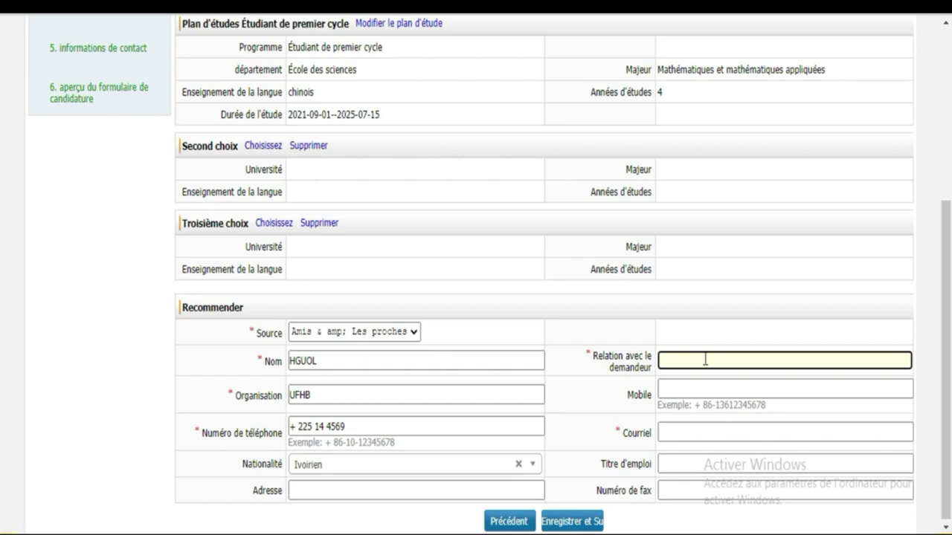
{"action": "type", "text": "UN ami"}
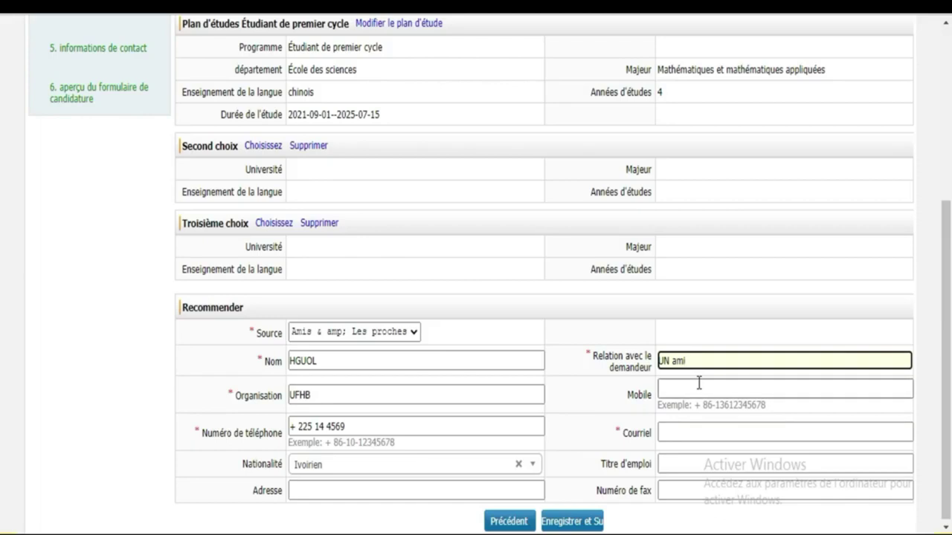
{"action": "left_click", "coordinate": [699, 383]}
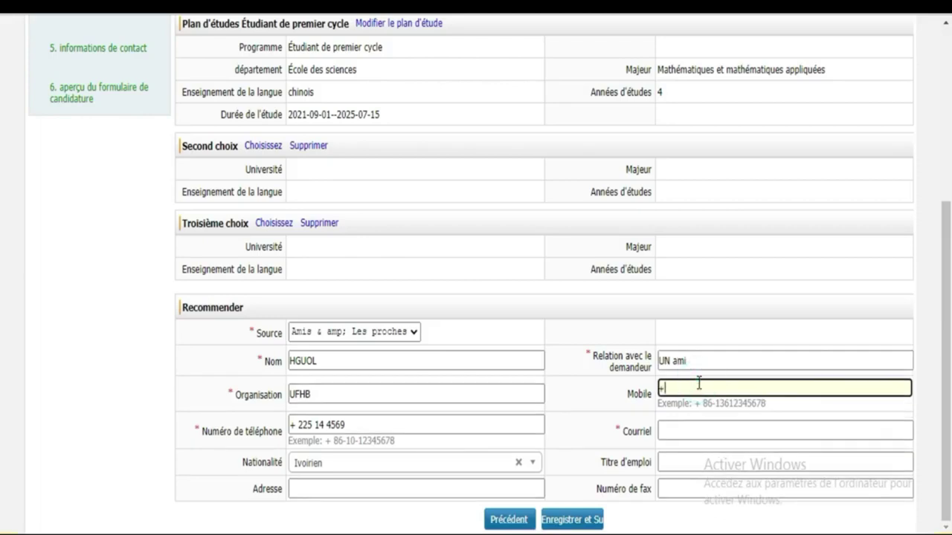
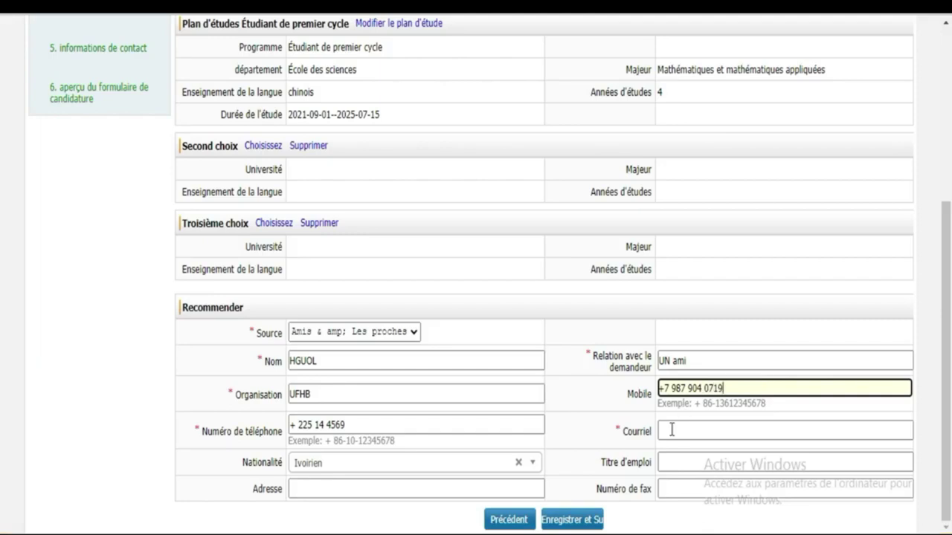
{"action": "left_click", "coordinate": [685, 432]}
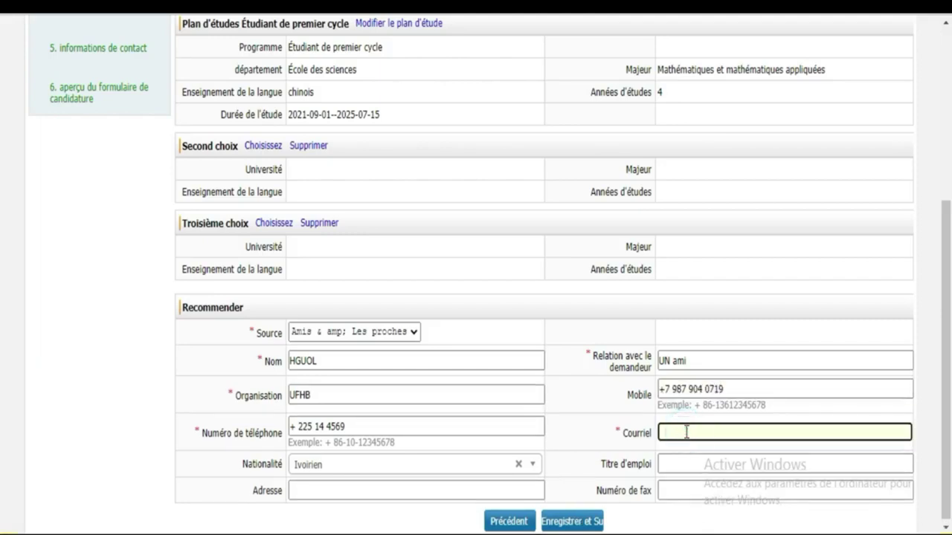
Step: Type the recommender's e-mail address in the Courriel field
{"action": "left_click", "coordinate": [686, 432]}
{"action": "left_click", "coordinate": [687, 432]}
{"action": "left_click", "coordinate": [685, 431]}
{"action": "left_click", "coordinate": [685, 431]}
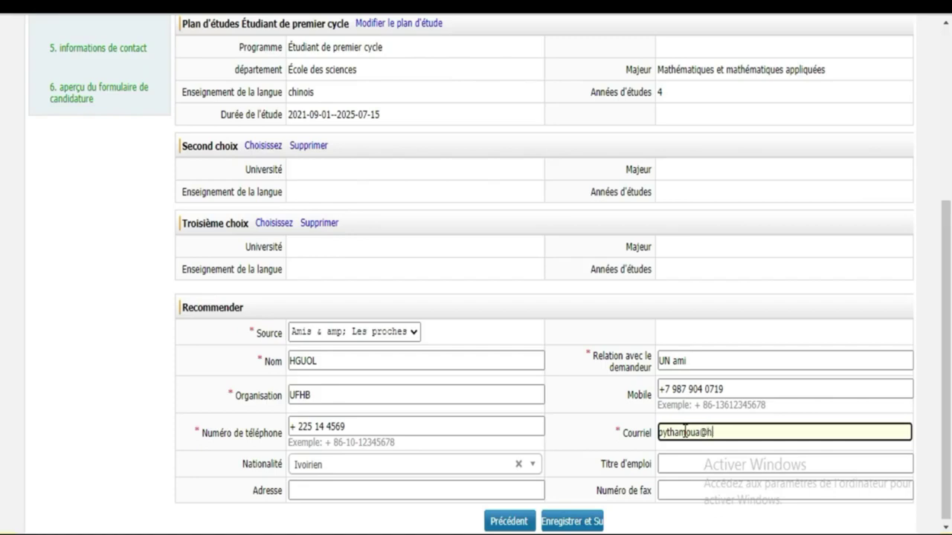
Step: Fill in the address and try Enregistrer et Suivant, raising the Maîtrise de la langue warning
{"action": "left_click", "coordinate": [430, 489]}
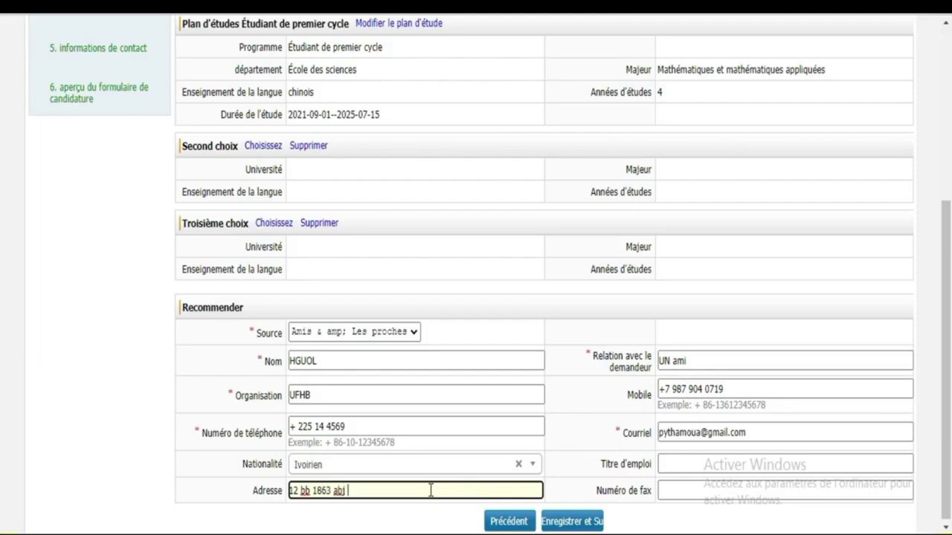
{"action": "left_click", "coordinate": [677, 462]}
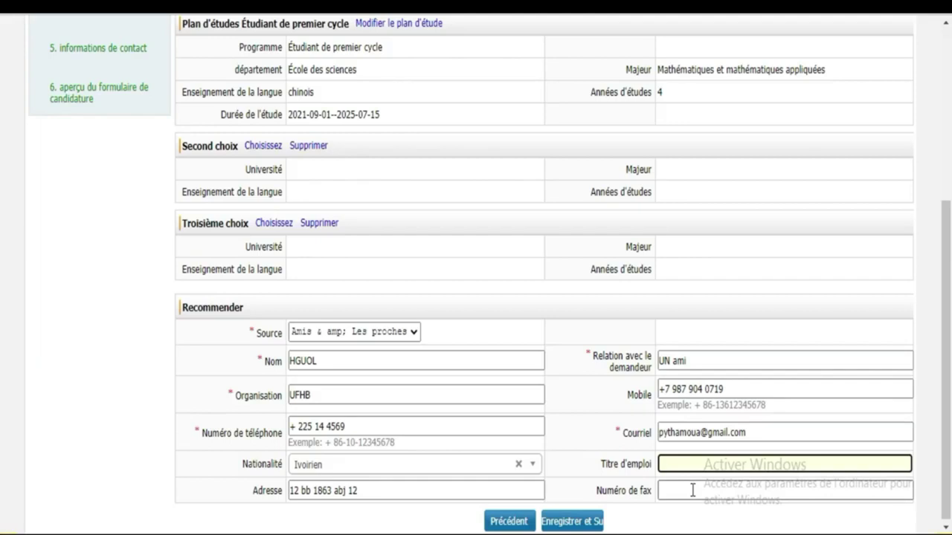
{"action": "scroll", "coordinate": [2, 308], "scroll_direction": "down", "scroll_amount": 1}
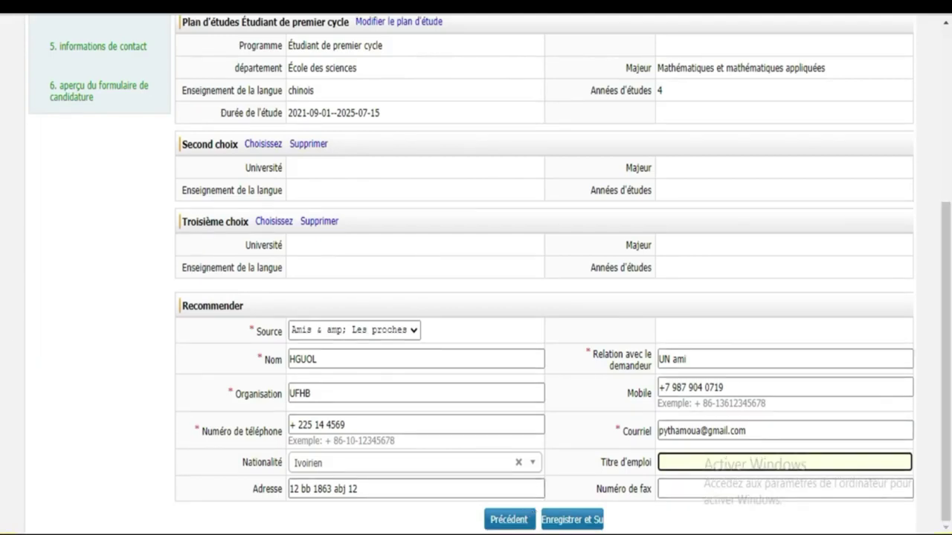
{"action": "left_click", "coordinate": [585, 523]}
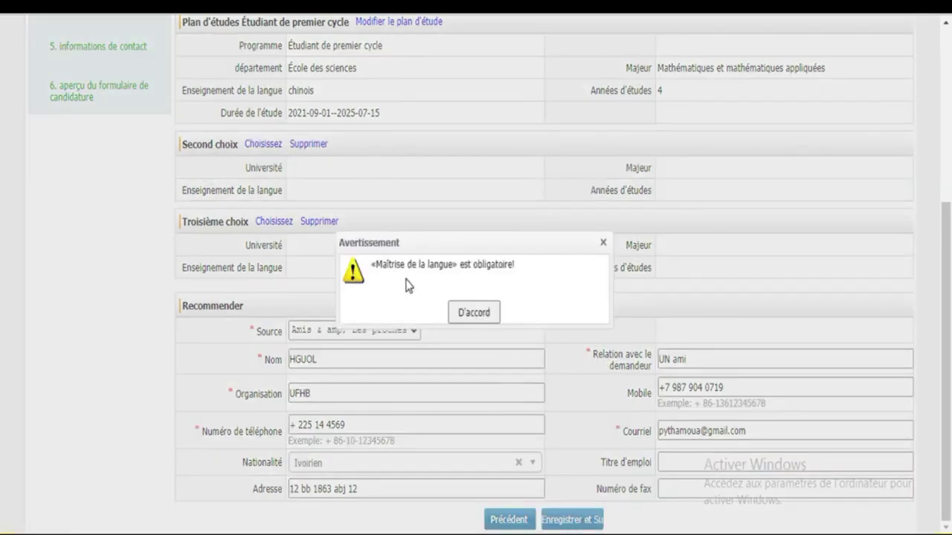
Step: Acknowledge the warning, choose Rien under Maîtrise de la langue, and close the notification
{"action": "left_click", "coordinate": [484, 313]}
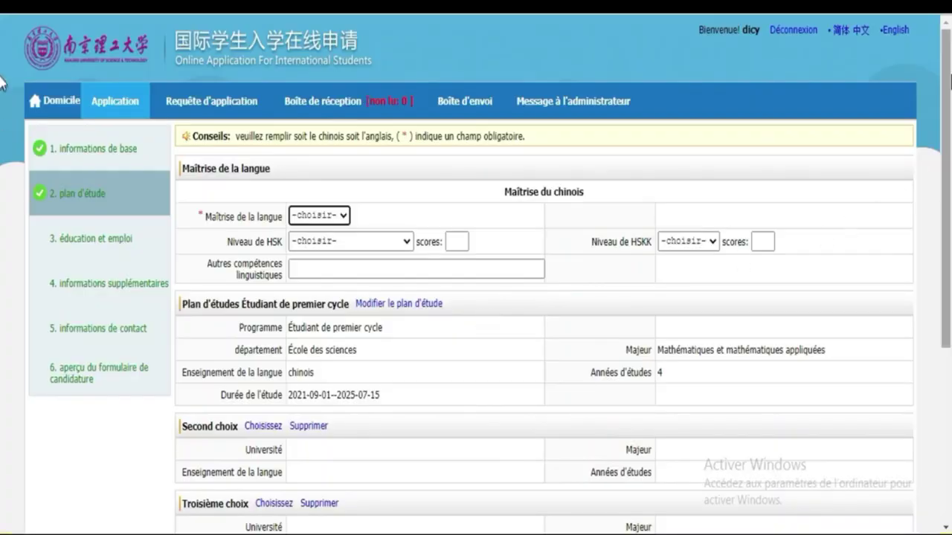
{"action": "scroll", "coordinate": [3, 246], "scroll_direction": "down", "scroll_amount": 4}
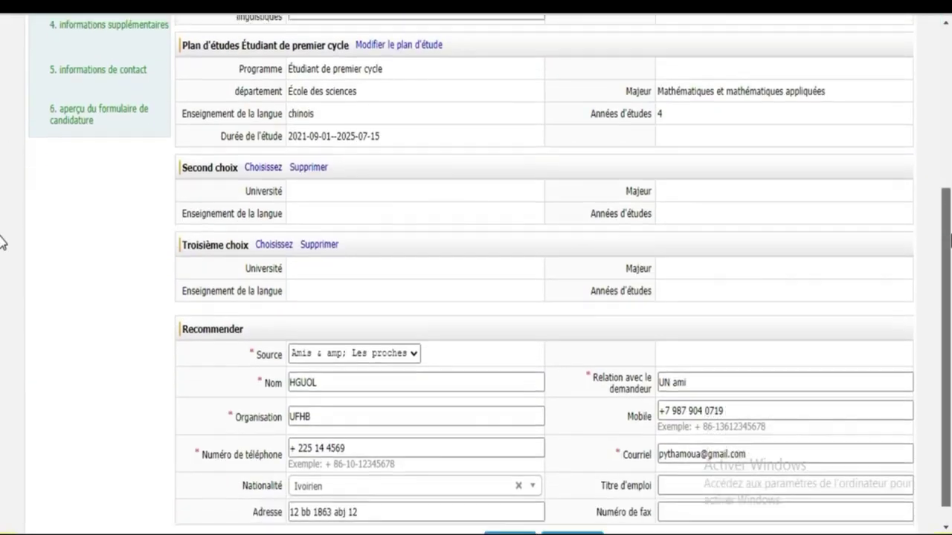
{"action": "scroll", "coordinate": [3, 253], "scroll_direction": "down", "scroll_amount": 1}
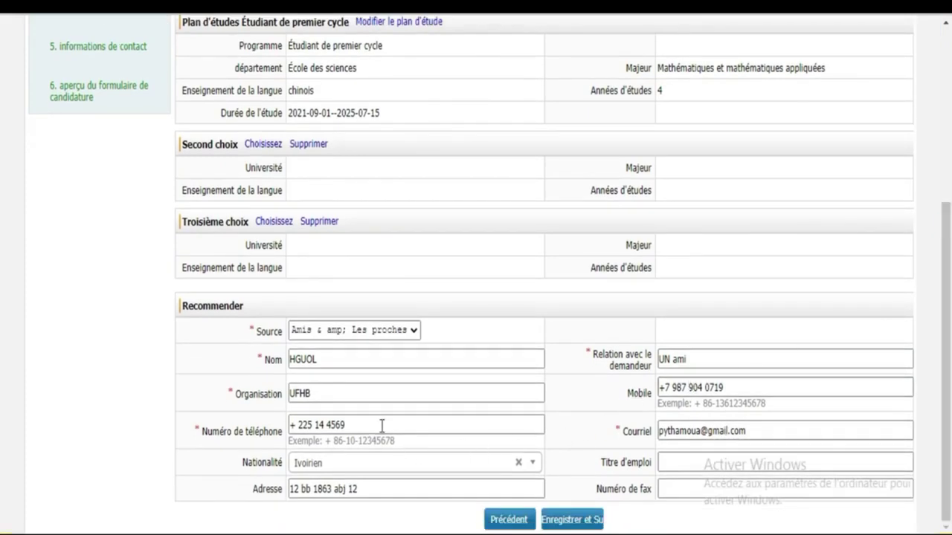
{"action": "scroll", "coordinate": [3, 345], "scroll_direction": "up", "scroll_amount": 5}
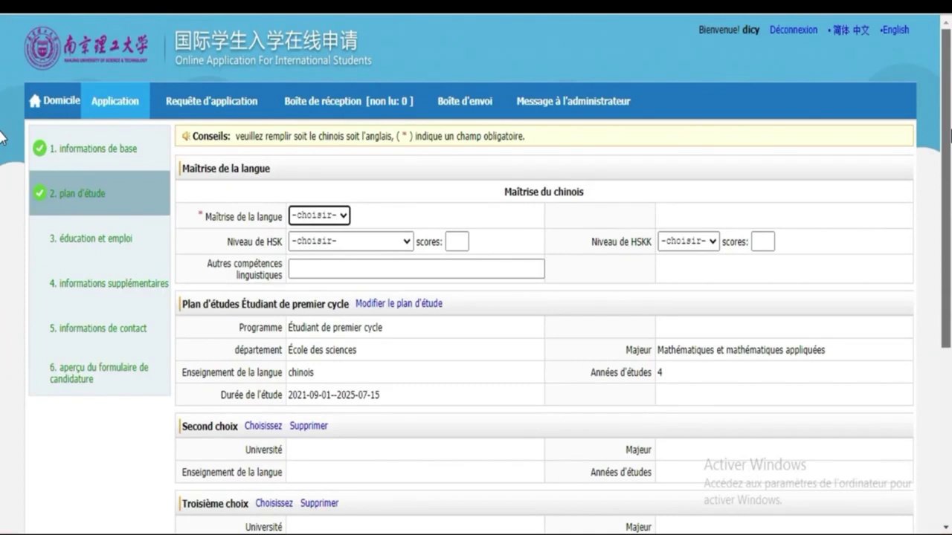
{"action": "left_click", "coordinate": [302, 263]}
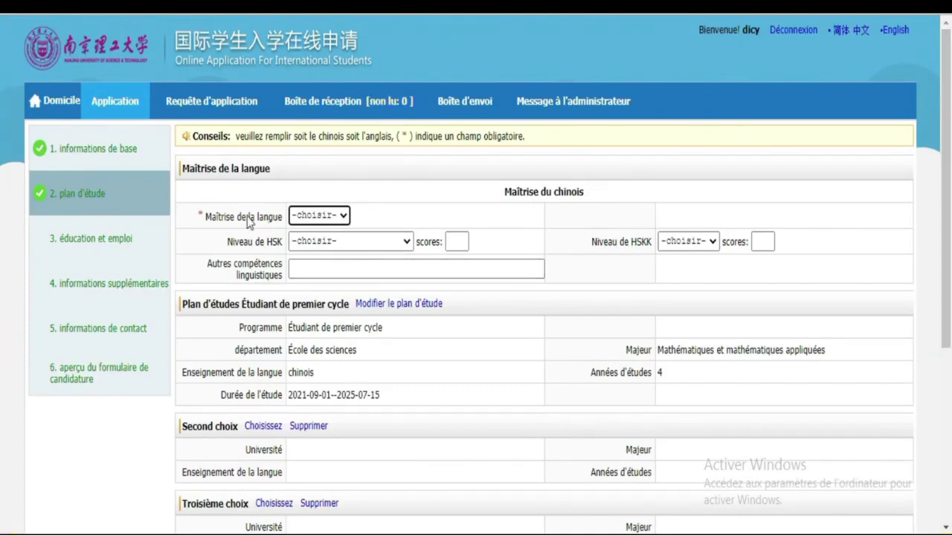
{"action": "left_click", "coordinate": [319, 217]}
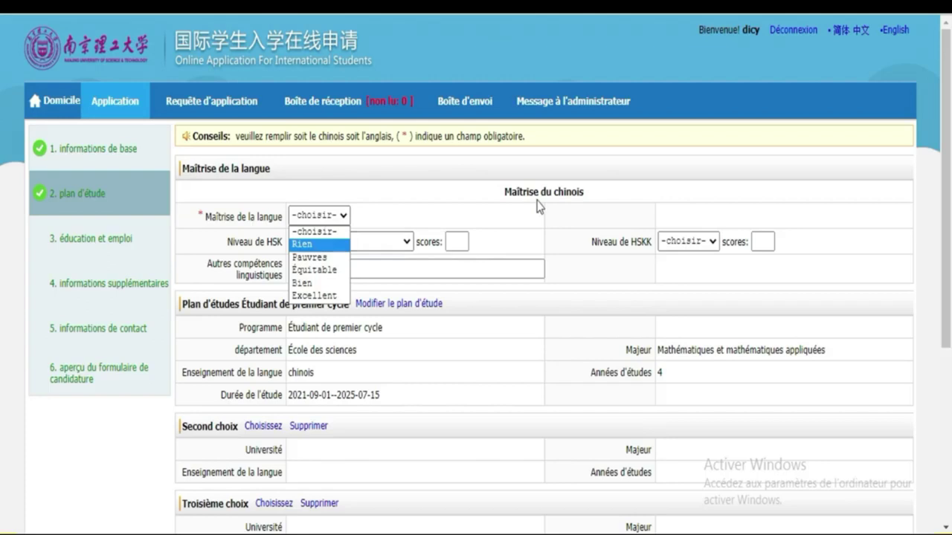
{"action": "left_click", "coordinate": [302, 245]}
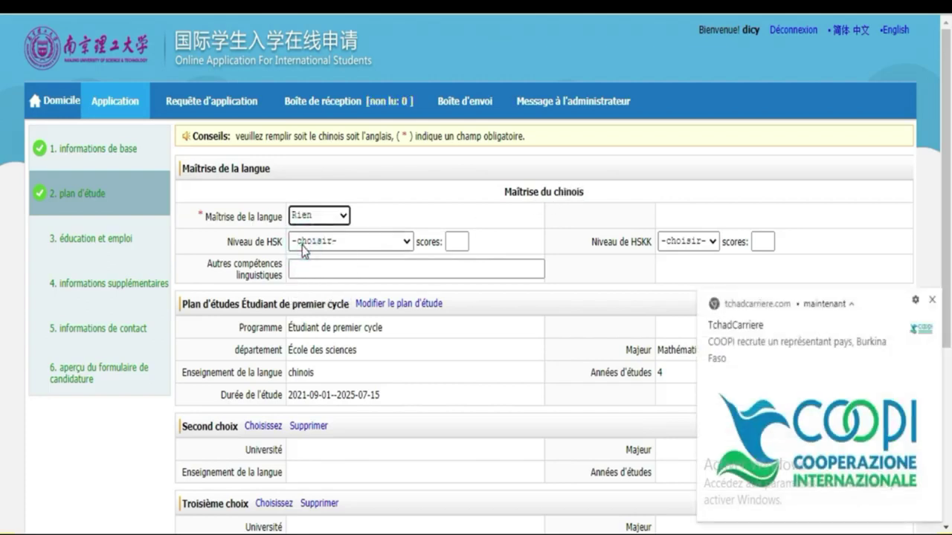
{"action": "left_click", "coordinate": [931, 300]}
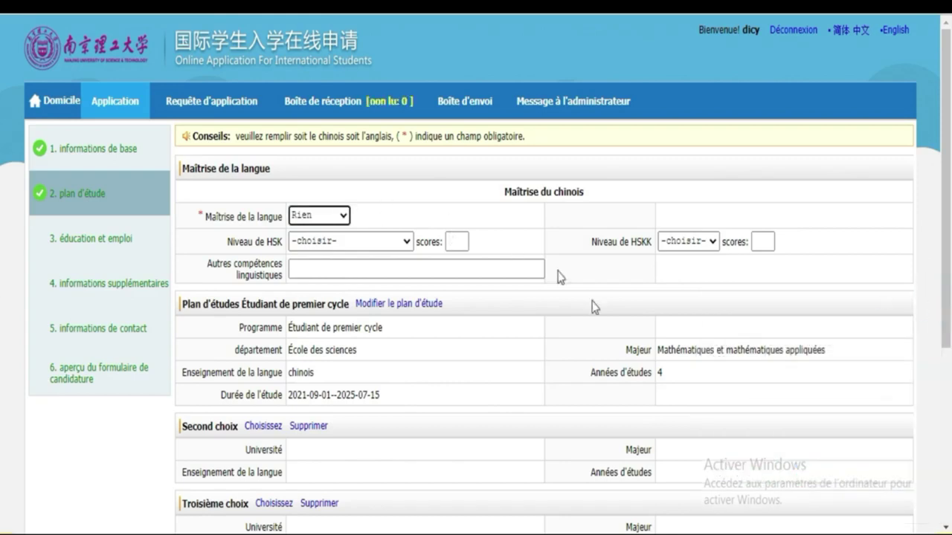
{"action": "scroll", "coordinate": [2, 298], "scroll_direction": "down", "scroll_amount": 4}
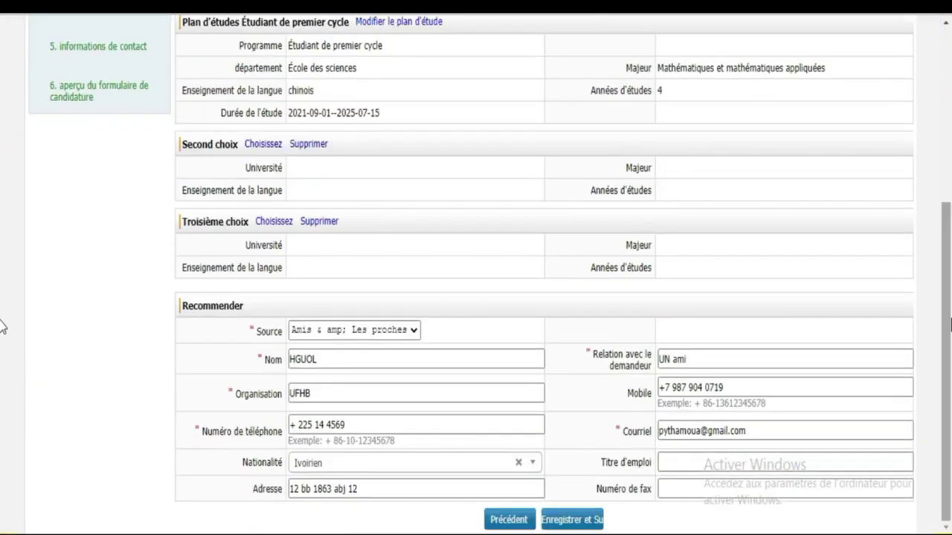
Step: Save the study plan with Enregistrer et Suivant and open the Education & Employment page
{"action": "left_click", "coordinate": [564, 524]}
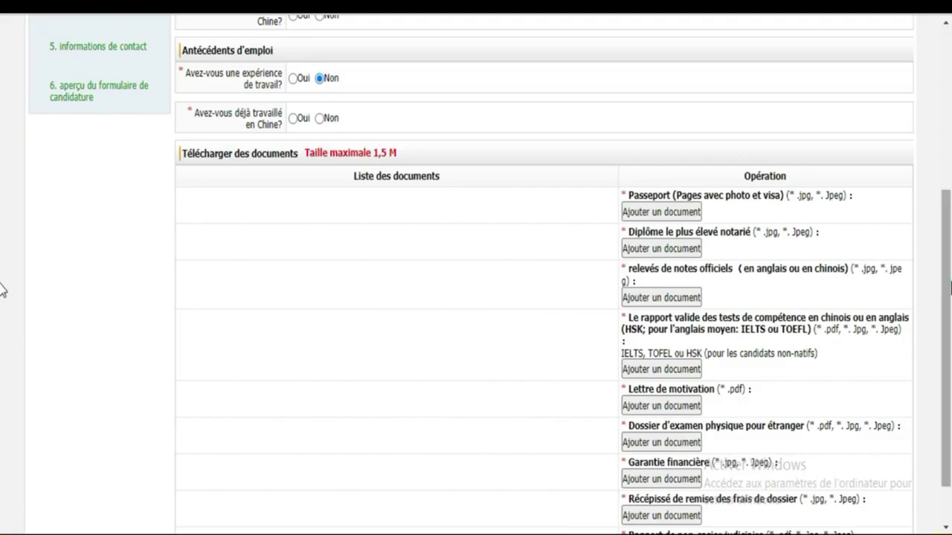
{"action": "scroll", "coordinate": [3, 290], "scroll_direction": "up", "scroll_amount": 3}
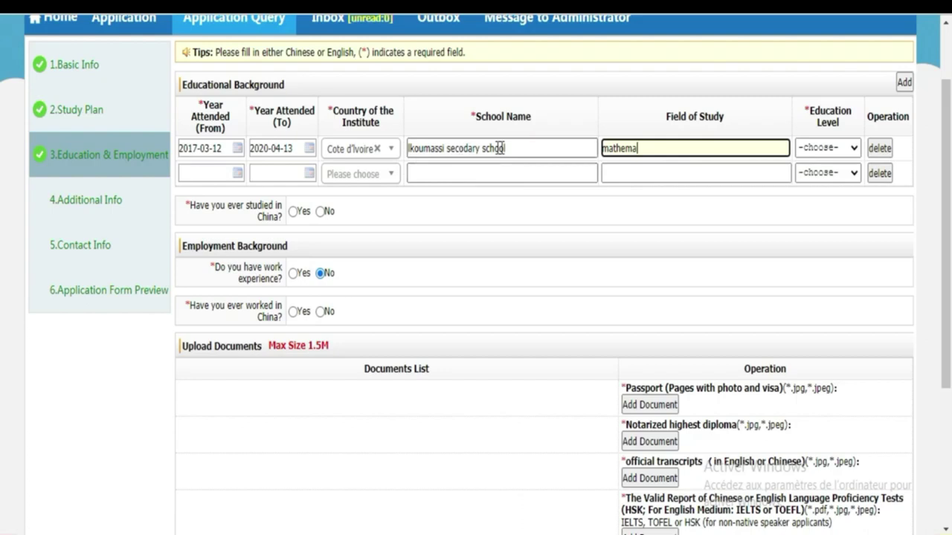
Step: Correct 'secodary' to 'secondary' in the school name and complete field of study as 'mathematics science'
{"action": "left_click", "coordinate": [462, 145]}
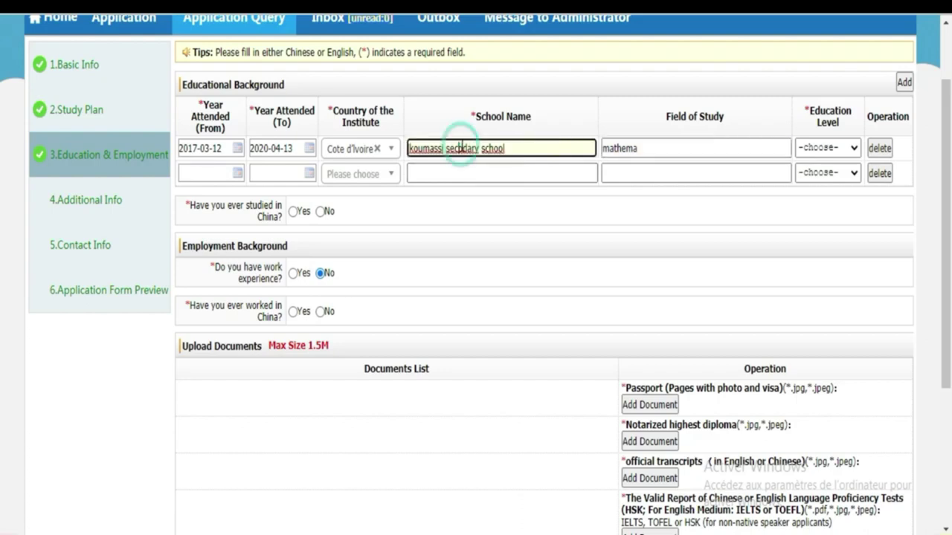
{"action": "type", "text": "n"}
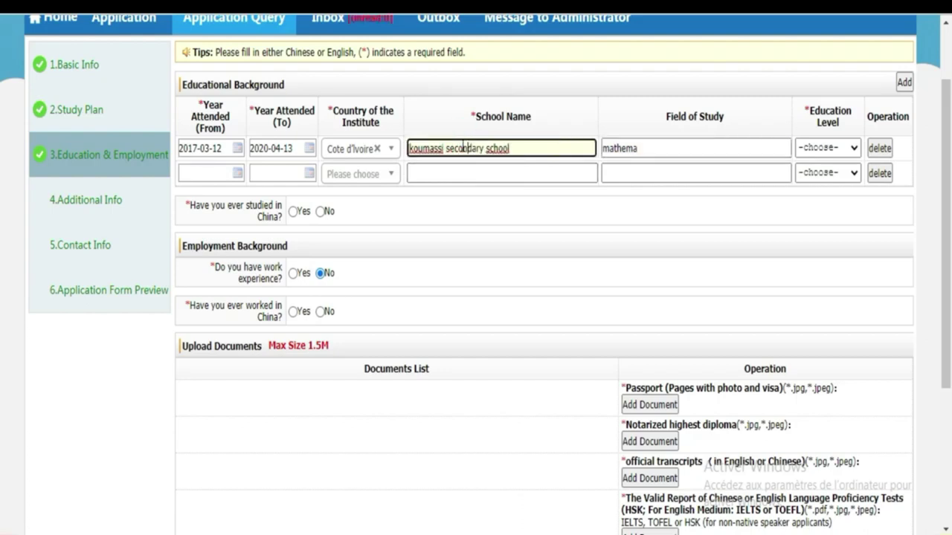
{"action": "left_click", "coordinate": [655, 147]}
{"action": "type", "text": "mathematics science"}
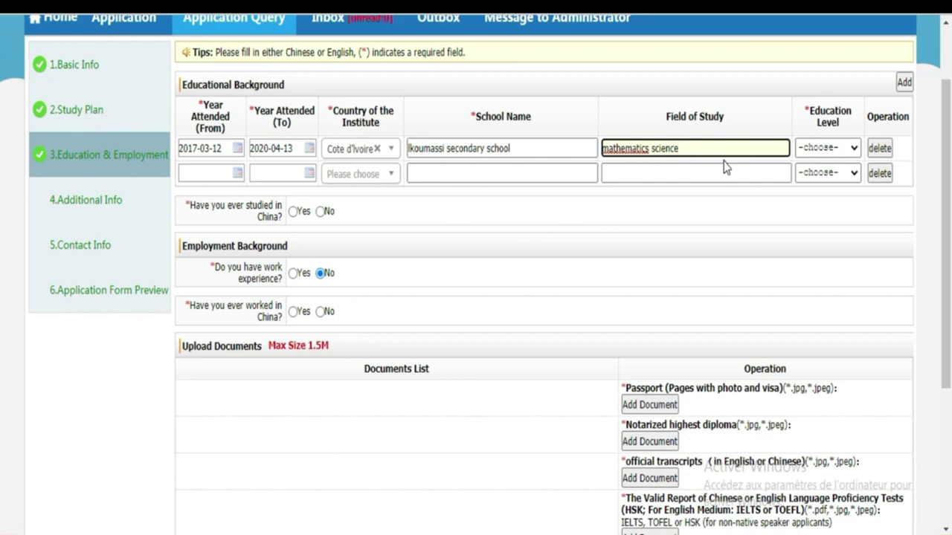
Step: Set the first education entry's level to Vocational College
{"action": "left_click", "coordinate": [853, 152]}
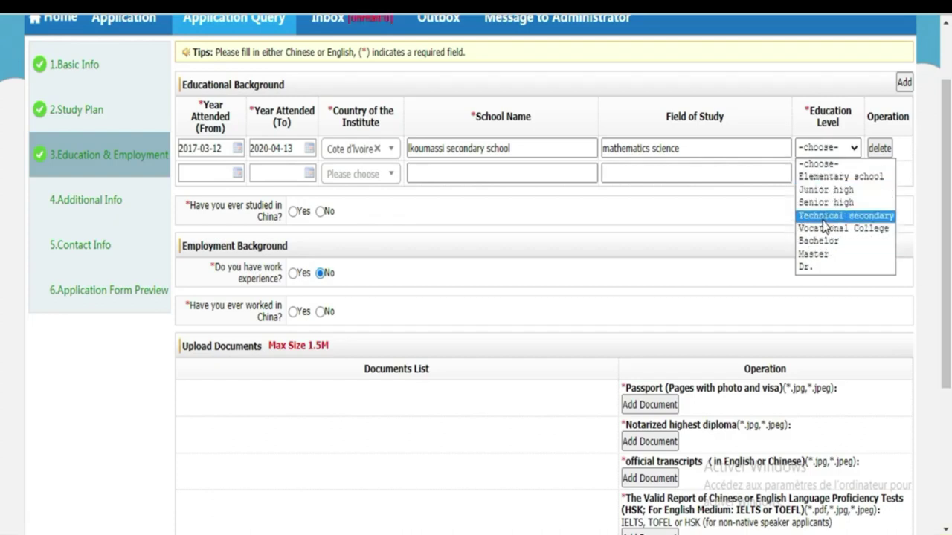
{"action": "left_click", "coordinate": [823, 217]}
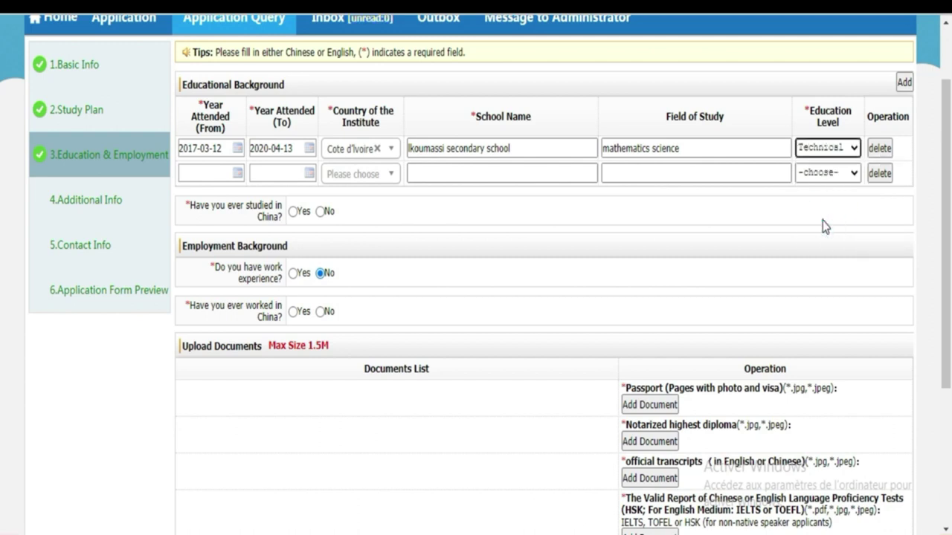
{"action": "left_click", "coordinate": [854, 149]}
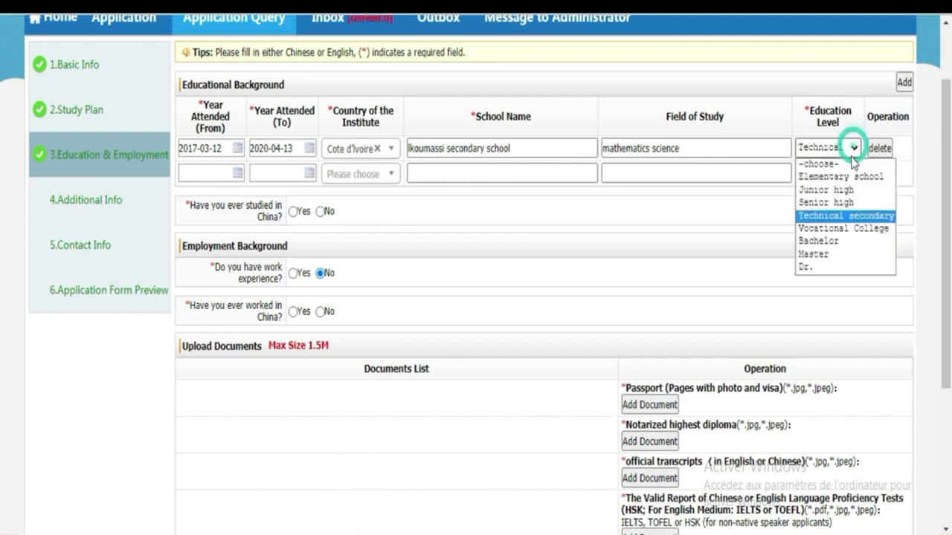
{"action": "left_click", "coordinate": [849, 230]}
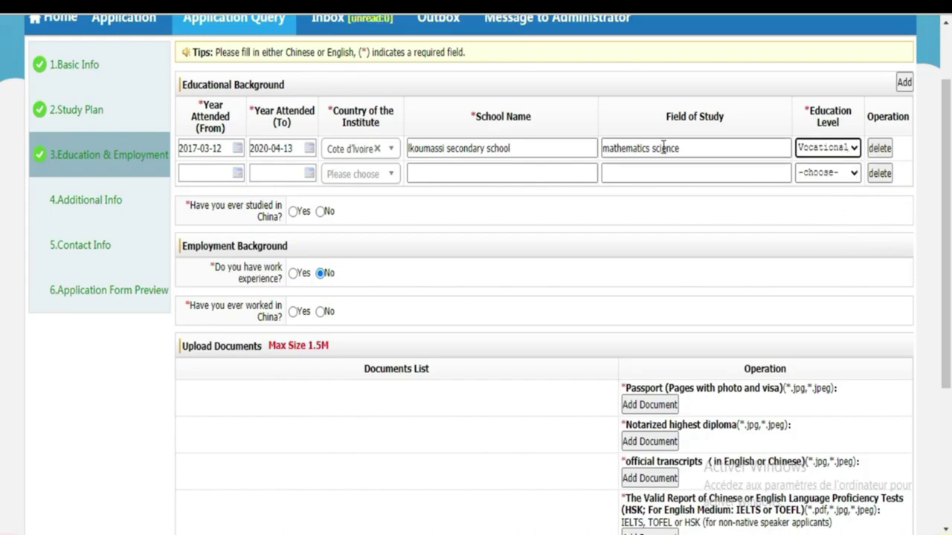
{"action": "left_click", "coordinate": [855, 154]}
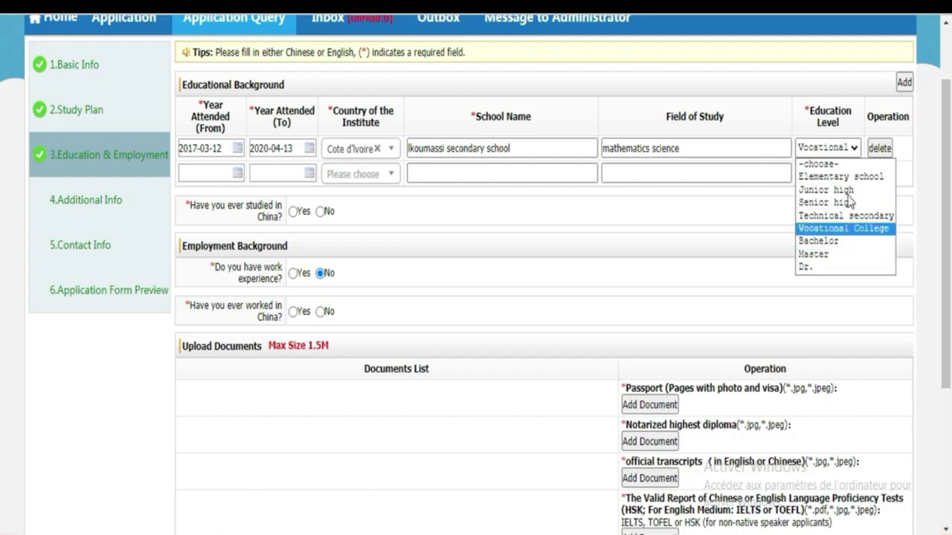
{"action": "left_click", "coordinate": [830, 150]}
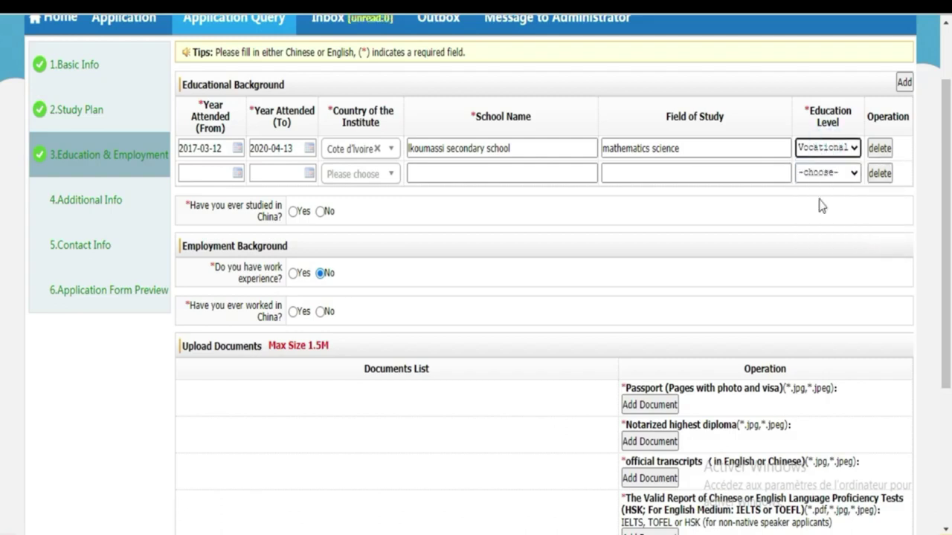
Step: Answer No to both 'Have you ever studied in China?' and 'Have you ever worked in China?'
{"action": "left_click", "coordinate": [197, 172]}
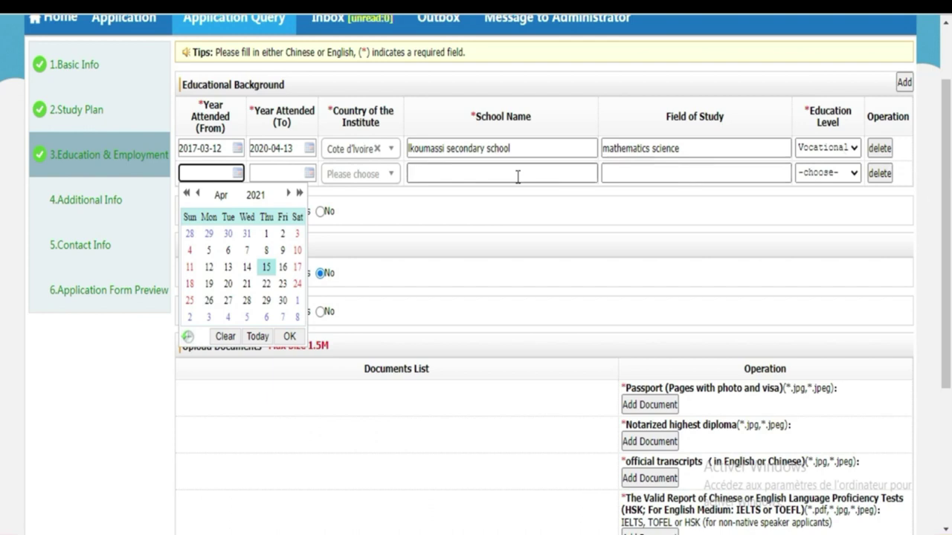
{"action": "left_click", "coordinate": [290, 453]}
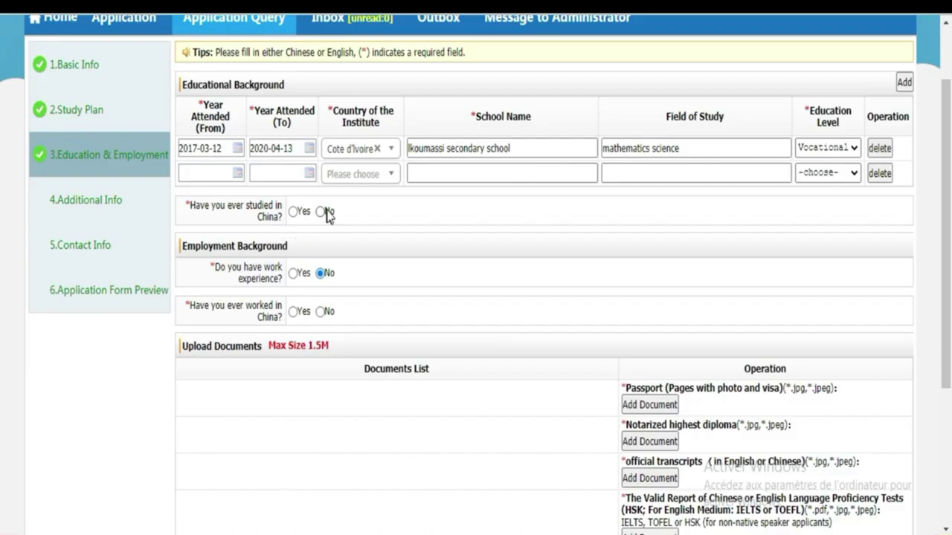
{"action": "left_click", "coordinate": [320, 212]}
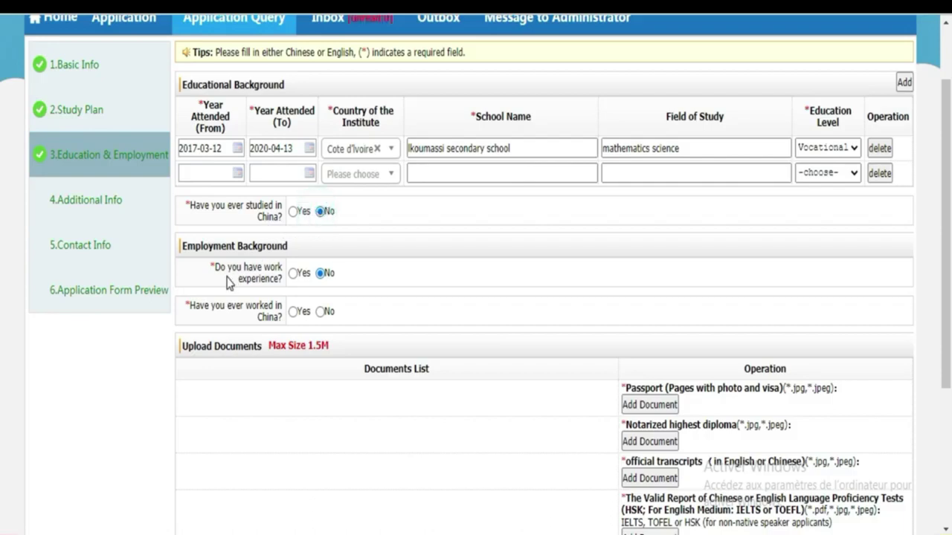
{"action": "left_click", "coordinate": [320, 313]}
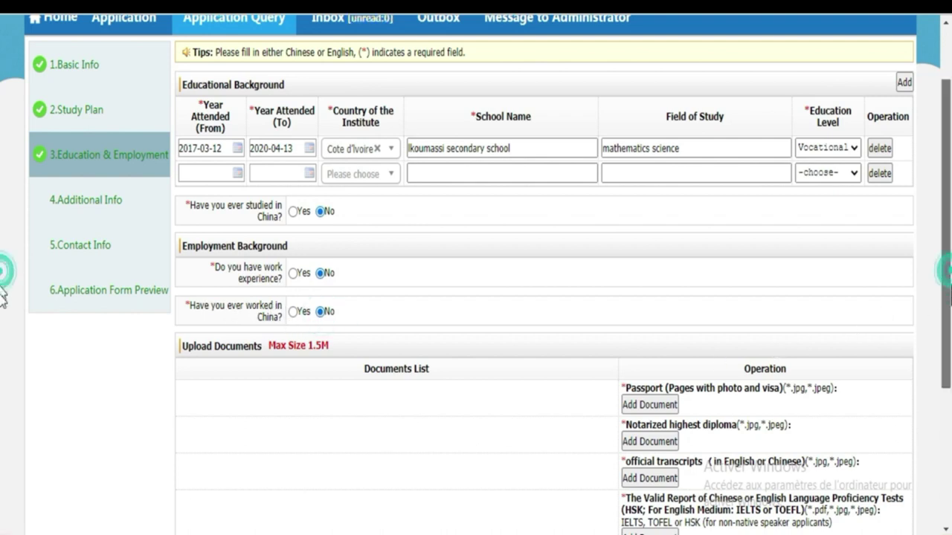
{"action": "scroll", "coordinate": [4, 279], "scroll_direction": "down", "scroll_amount": 3}
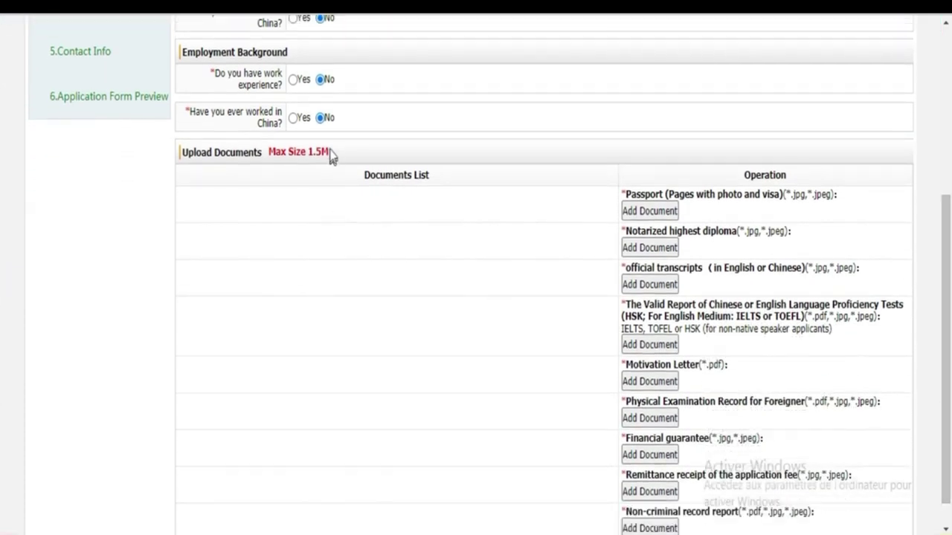
{"action": "left_click_drag", "start_coordinate": [333, 149], "coordinate": [344, 152]}
{"action": "scroll", "coordinate": [949, 275], "scroll_direction": "down", "scroll_amount": 2}
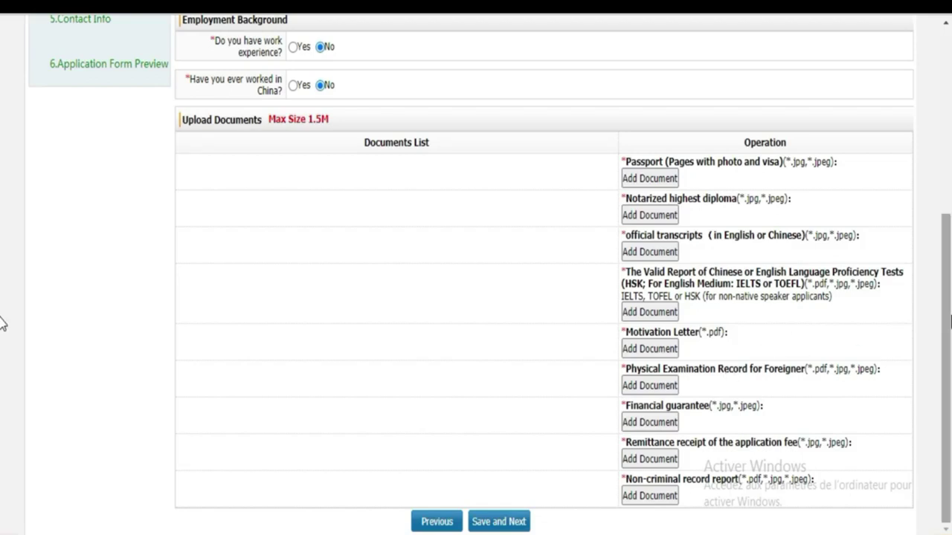
{"action": "scroll", "coordinate": [2, 318], "scroll_direction": "up", "scroll_amount": 1}
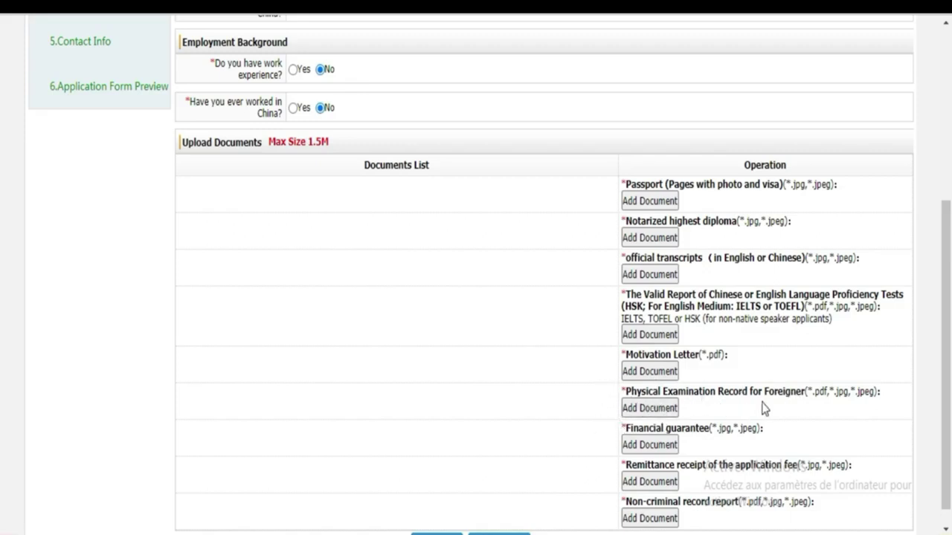
{"action": "scroll", "coordinate": [1, 321], "scroll_direction": "down", "scroll_amount": 1}
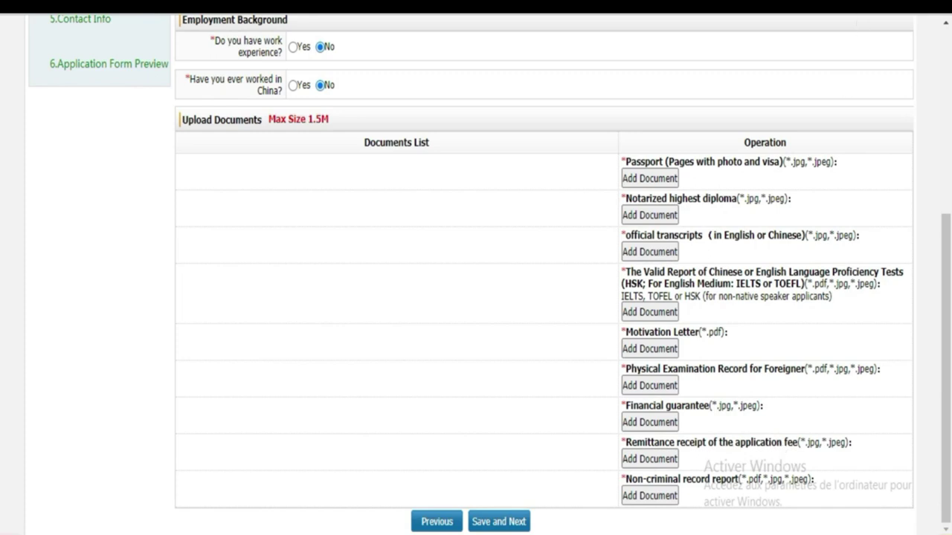
Step: Translate the Education and Employment page into French with Google Translate
{"action": "left_click", "coordinate": [804, 15]}
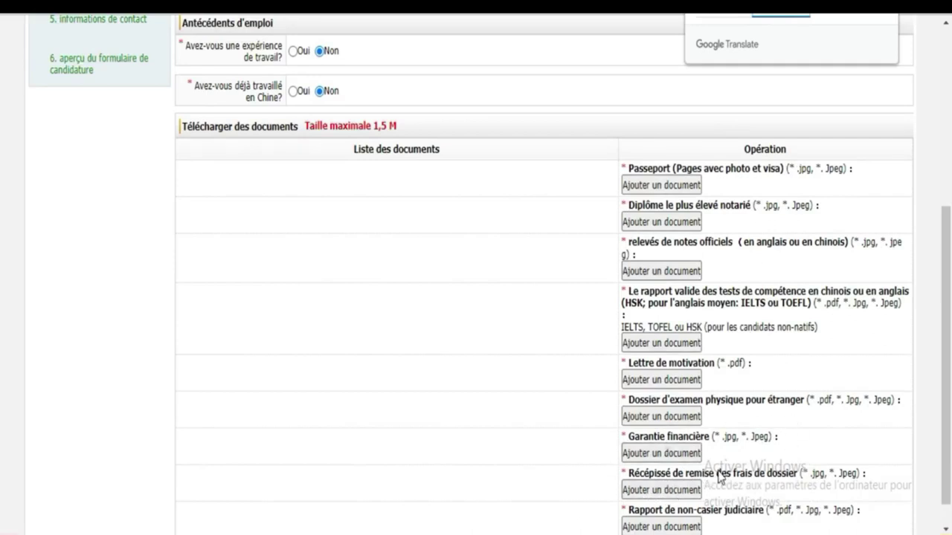
Step: Scroll the French page to review Antécédents d'emploi and the Télécharger des documents list
{"action": "scroll", "coordinate": [2, 395], "scroll_direction": "down", "scroll_amount": 1}
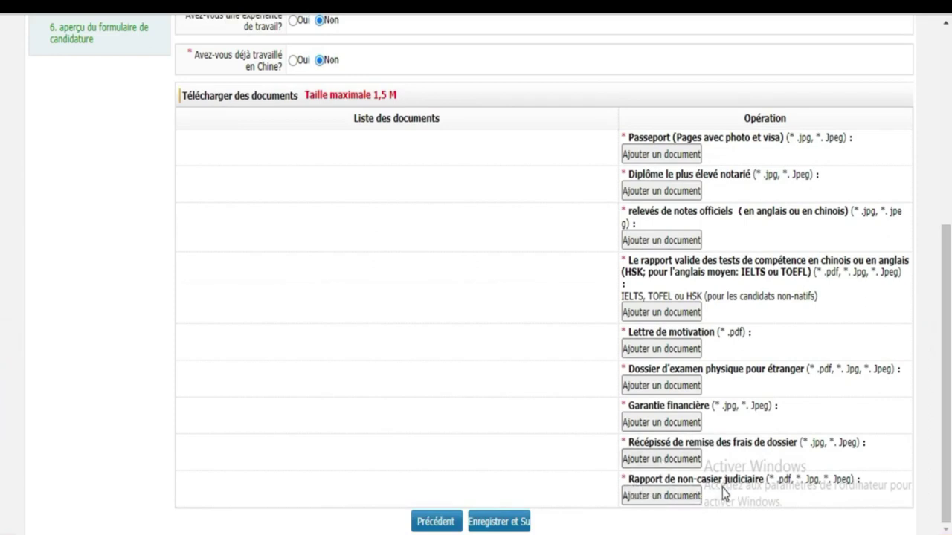
{"action": "scroll", "coordinate": [0, 363], "scroll_direction": "up", "scroll_amount": 1}
{"action": "scroll", "coordinate": [0, 362], "scroll_direction": "down", "scroll_amount": 1}
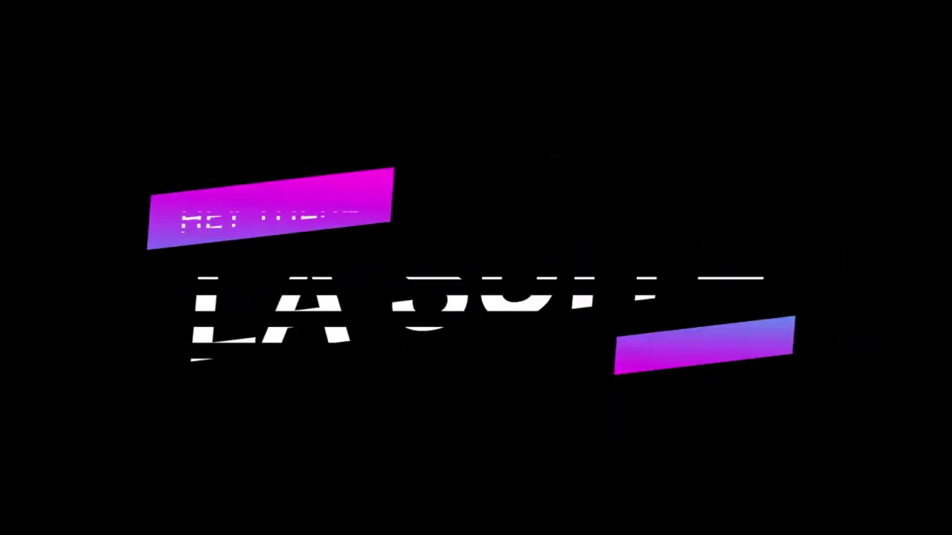